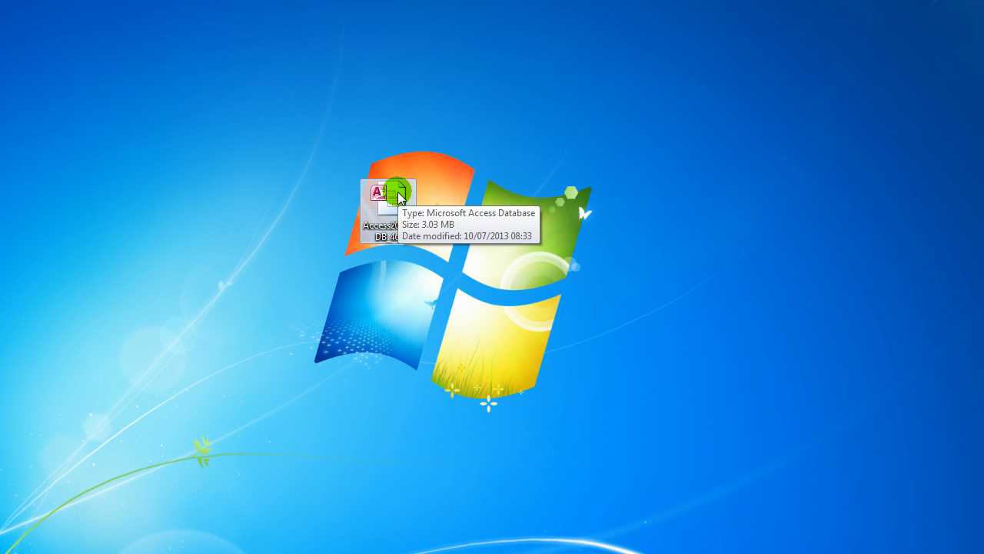
- Open the Access2013_DB_46 database from the desktop with Microsoft Access
right_click(398, 198)
mouse_move(549, 272)
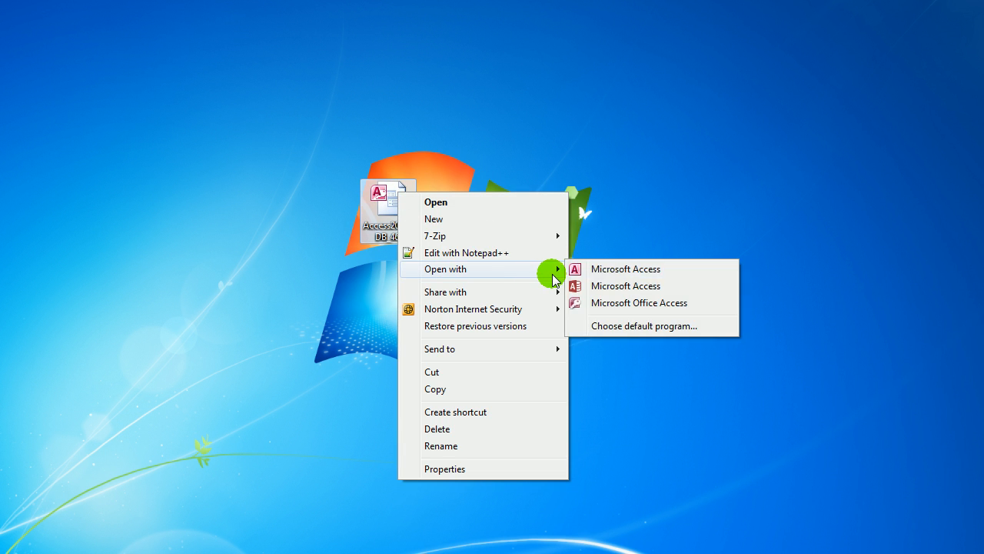
click(589, 267)
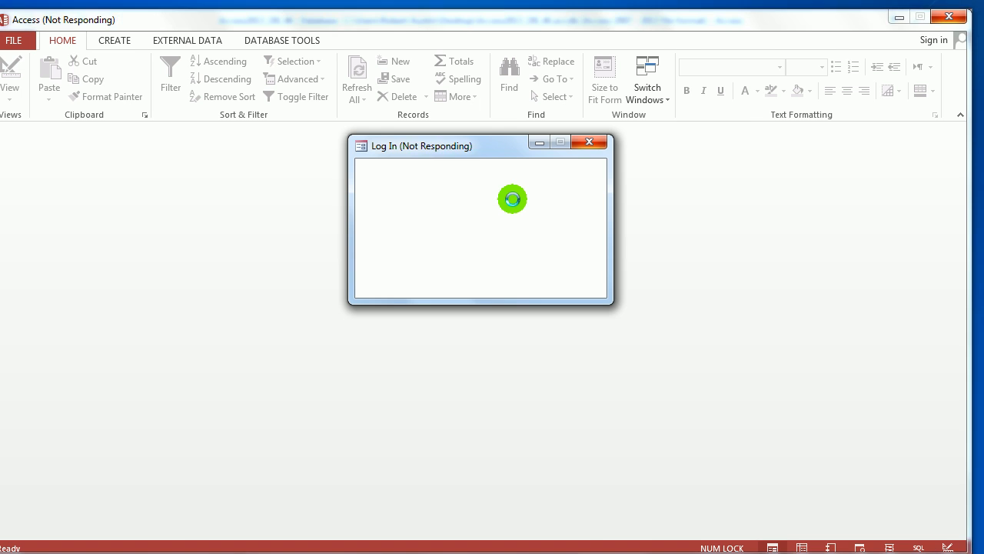
- Log in to the database with the selected user by entering the account password and submitting the form
click(584, 186)
click(541, 205)
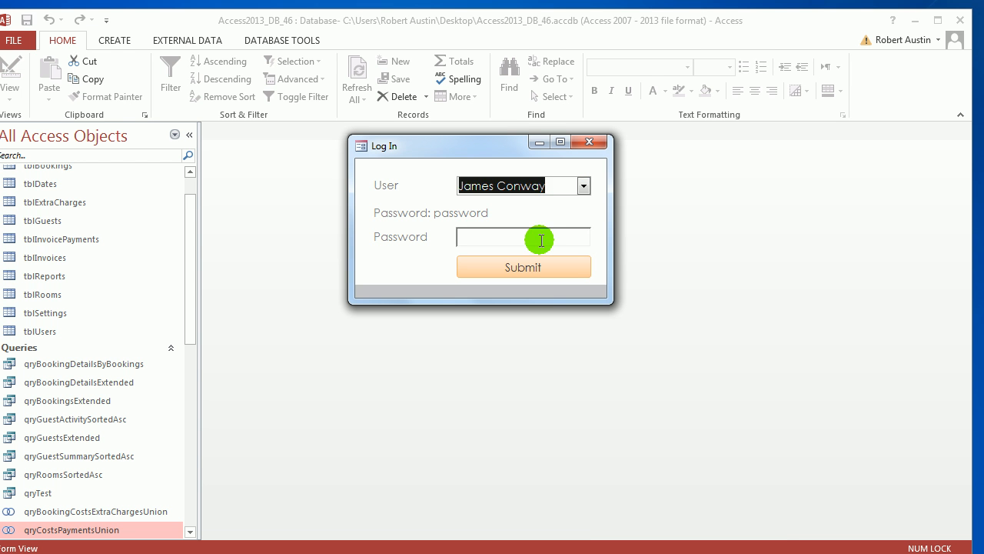
click(516, 238)
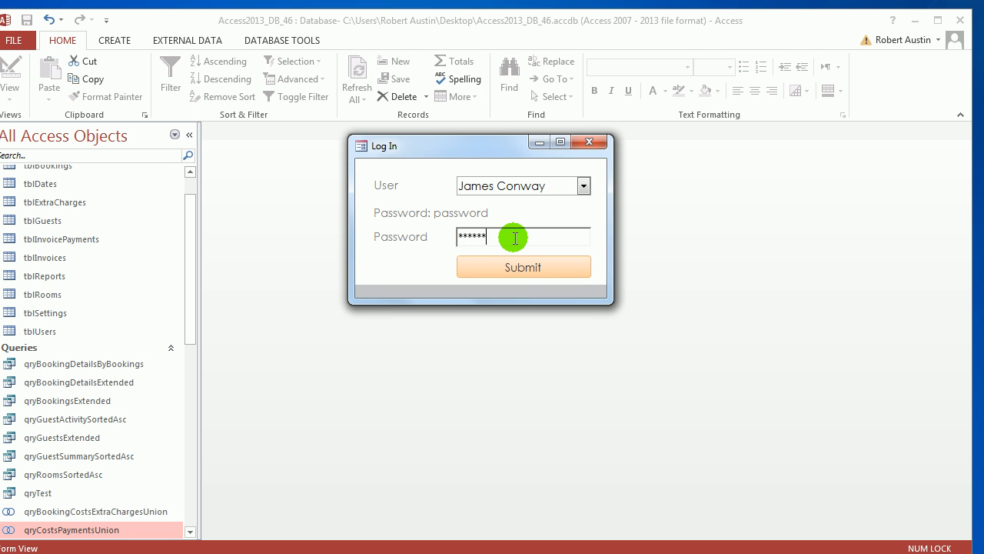
click(540, 266)
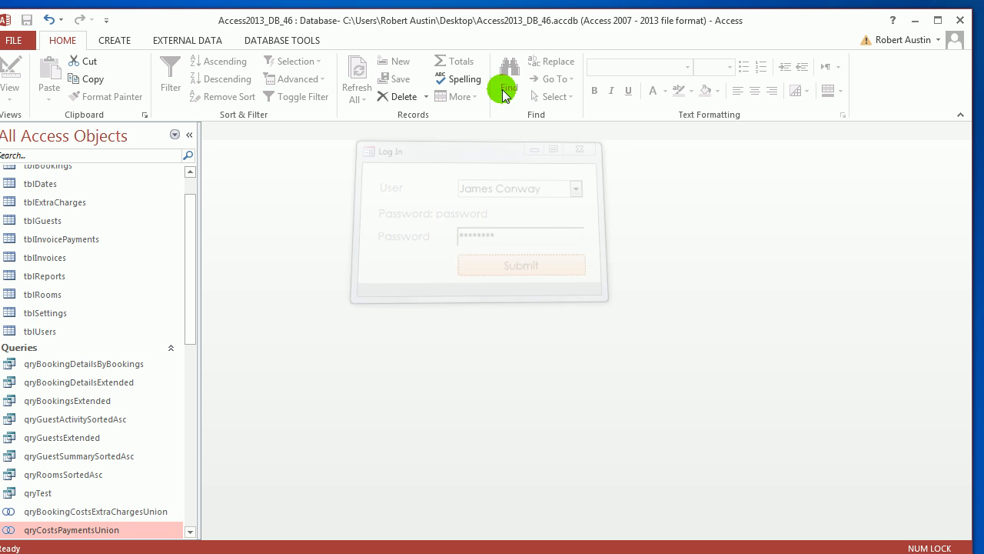
drag(495, 32, 502, 29)
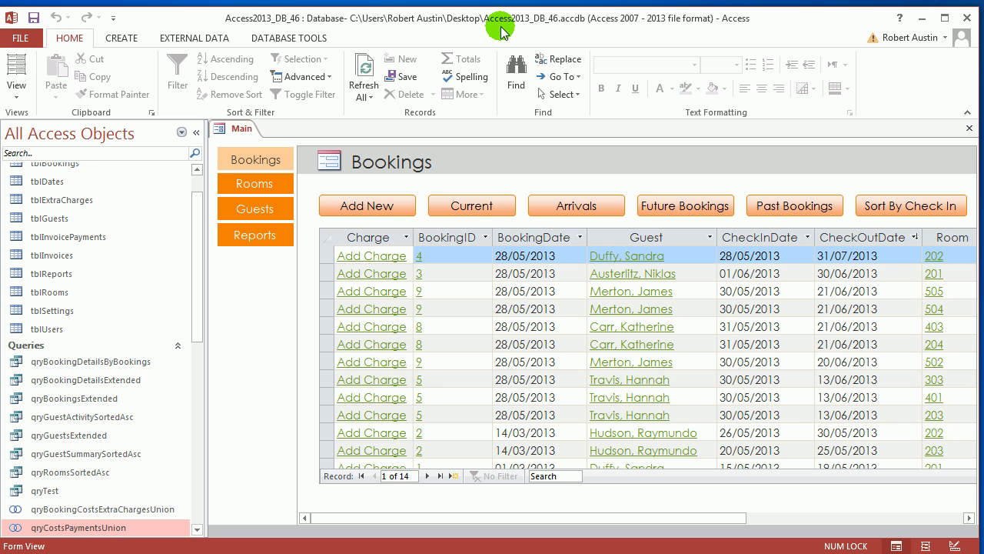
key(alt)
key(alt)
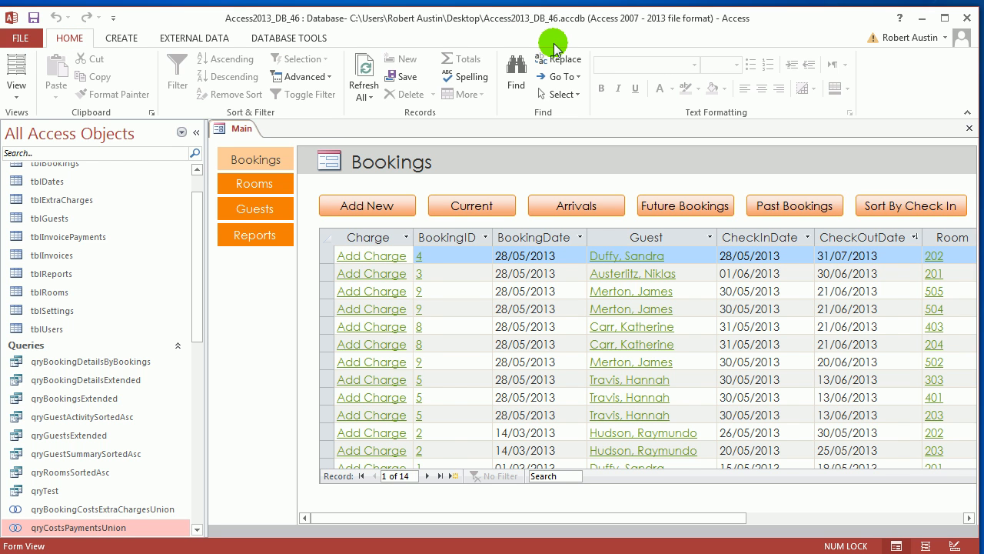
drag(560, 33, 561, 28)
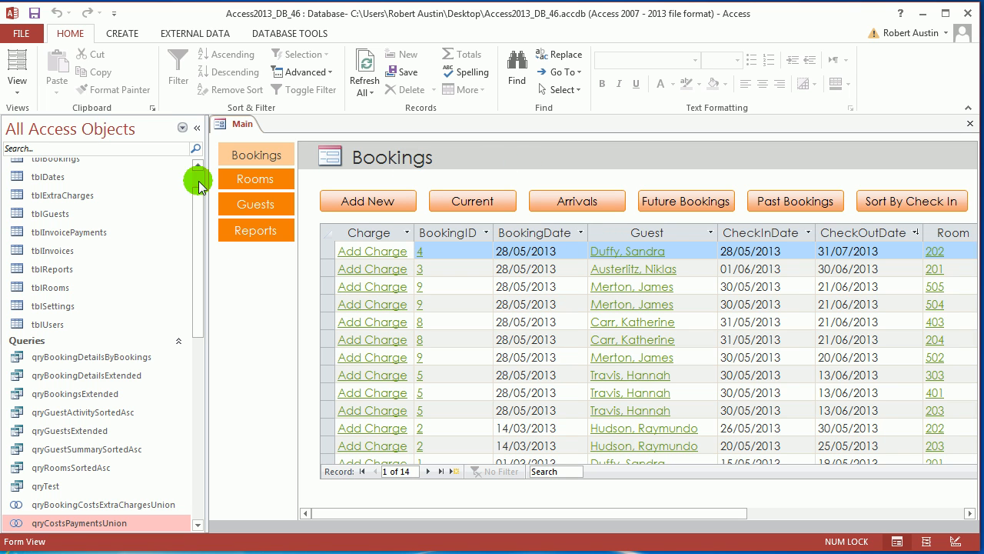
- Bring the forms into view in the object list and close the Main form
drag(199, 224, 197, 388)
right_click(247, 129)
click(253, 153)
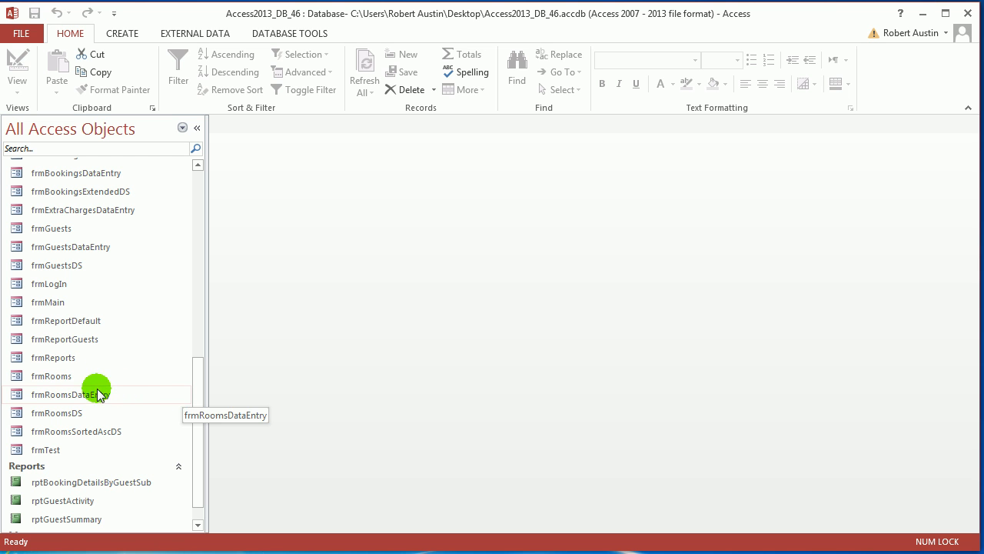
- Open frmRooms and frmGuests one after the other to review their layouts, closing each form again
click(60, 376)
double_click(60, 377)
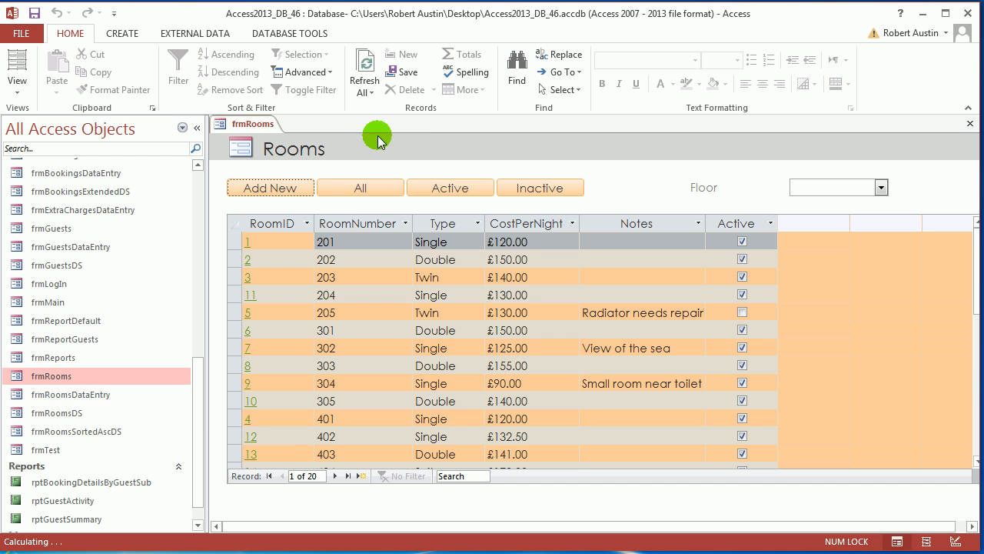
right_click(253, 123)
click(292, 173)
double_click(60, 229)
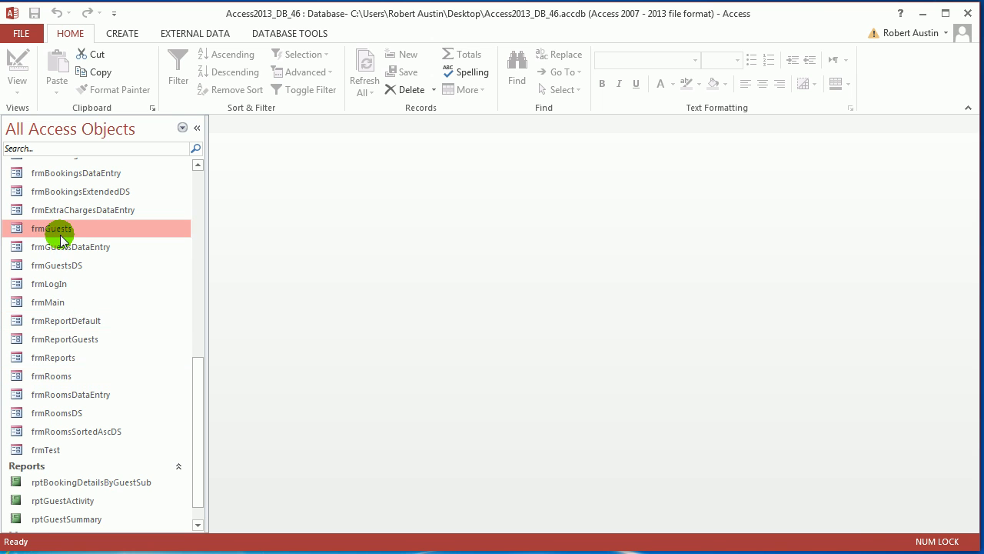
right_click(238, 125)
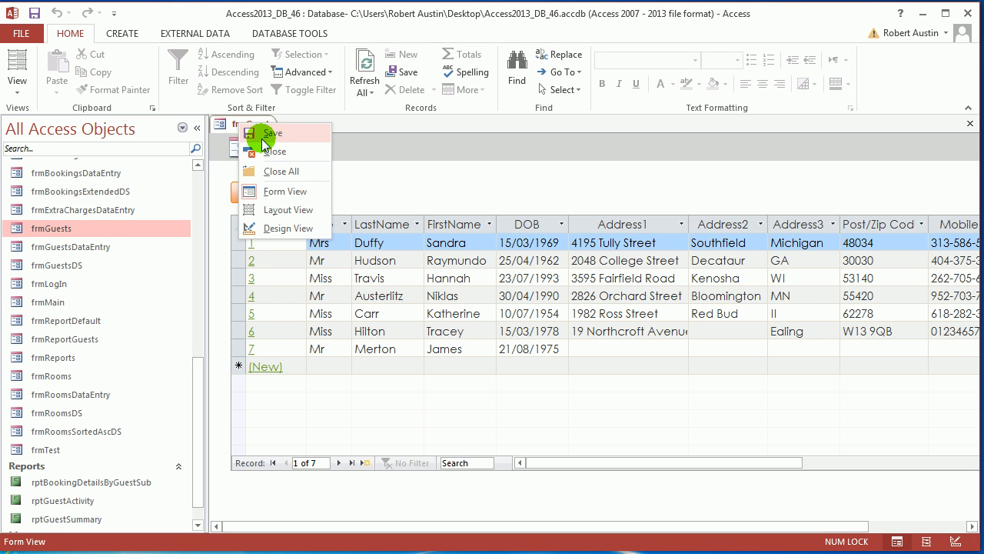
click(259, 150)
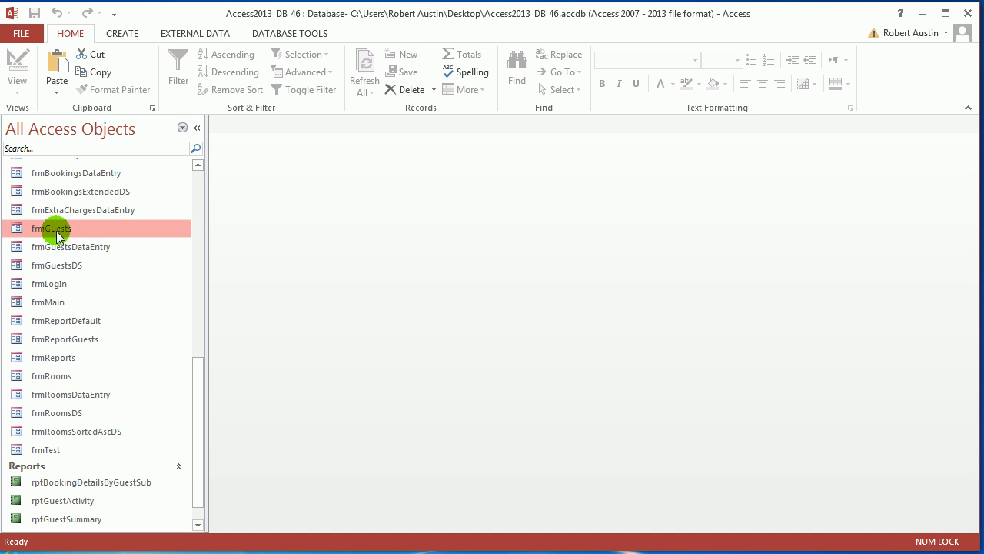
- Duplicate the frmGuests form under the name frmInvoices
key(ctrl+v)
click(428, 200)
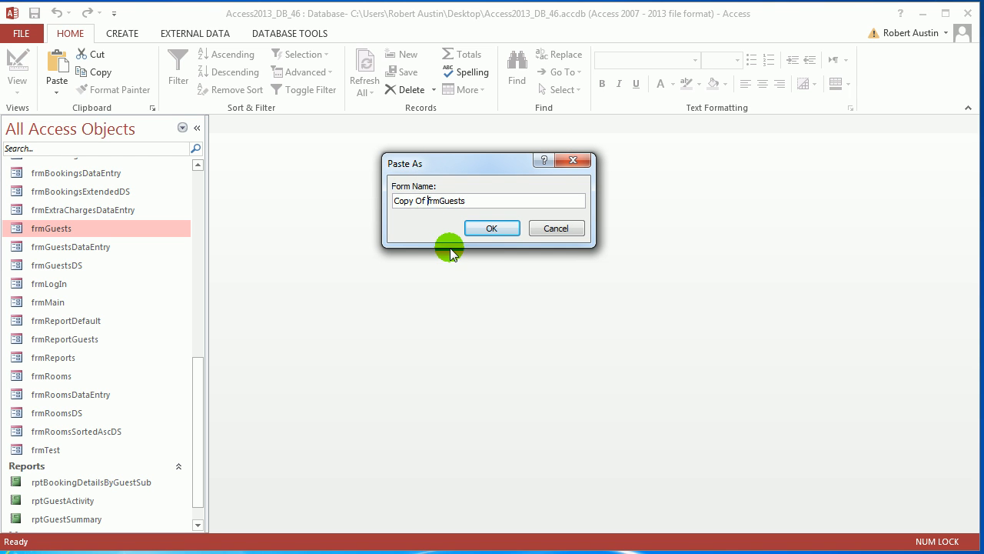
key(BackSpace)
key(BackSpace)
key(BackSpace)
key(BackSpace)
key(BackSpace)
key(BackSpace)
key(BackSpace)
key(BackSpace)
drag(408, 201, 456, 208)
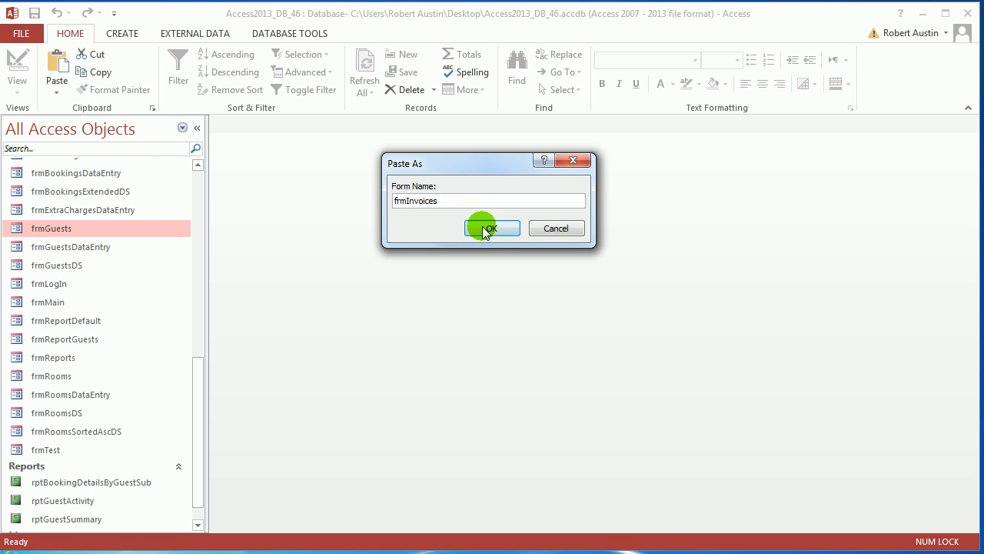
click(483, 228)
- Open frmInvoices in Layout View and change its header title to Invoices
double_click(78, 285)
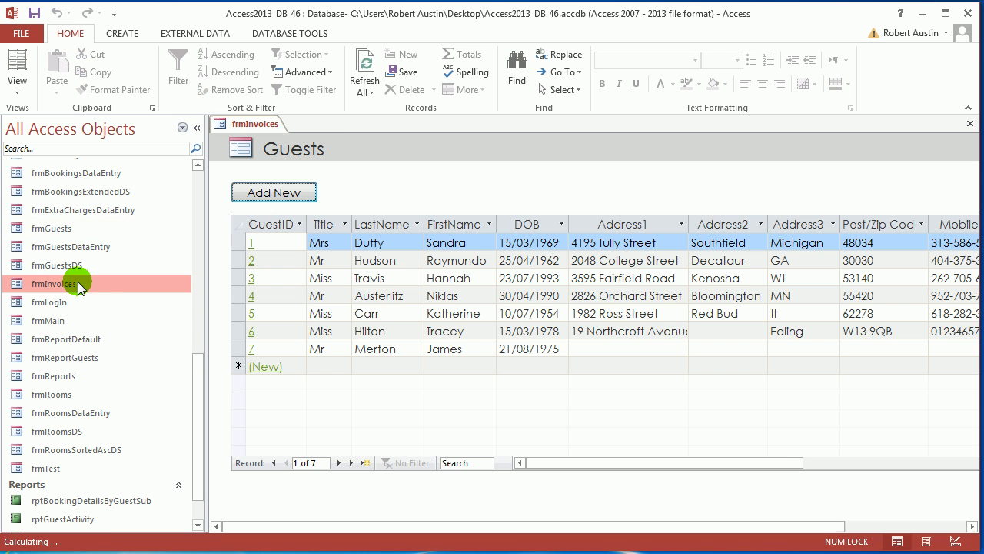
right_click(247, 123)
click(296, 203)
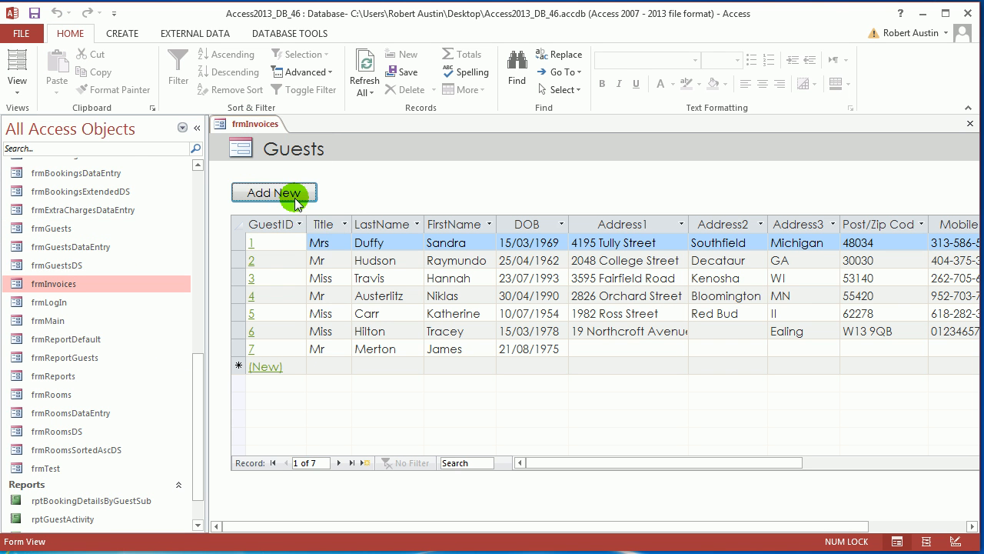
drag(324, 151, 242, 146)
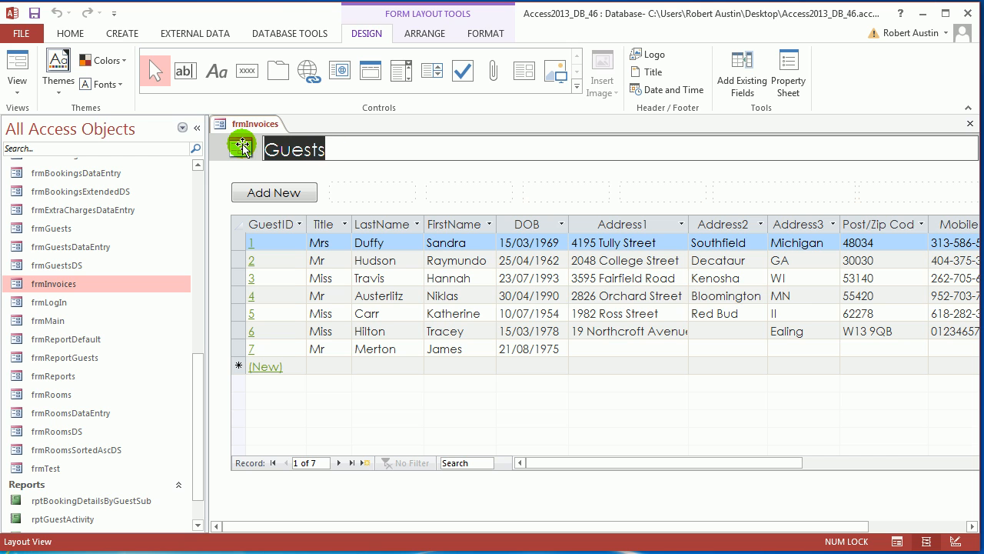
text(Invoices)
key(Return)
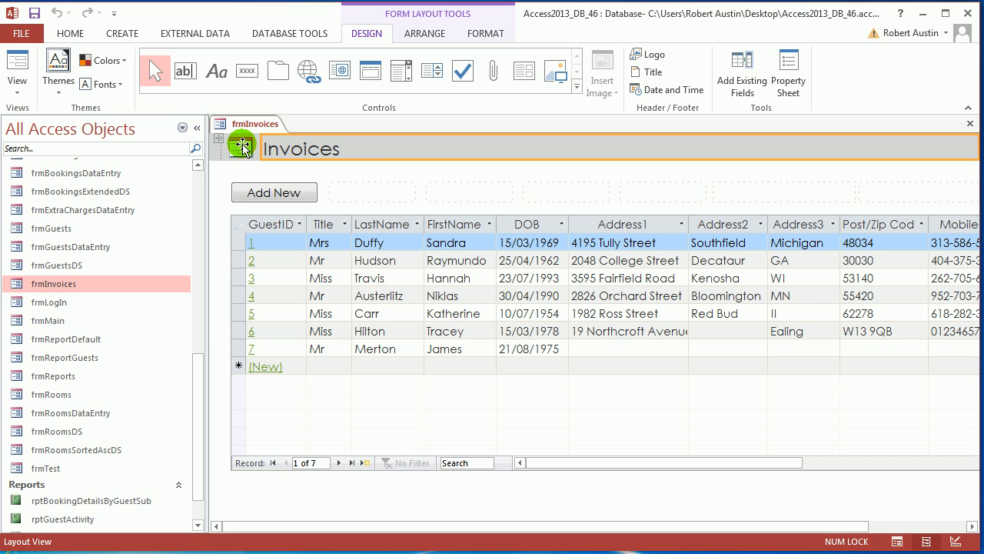
- Select the datasheet subform in frmInvoices and inspect its data properties, including the record source
click(393, 182)
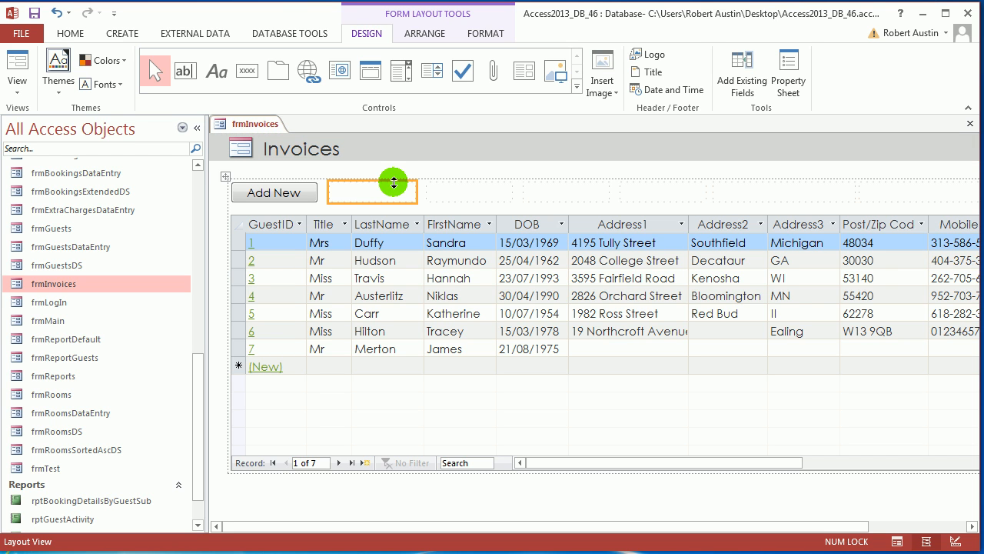
click(253, 224)
double_click(225, 209)
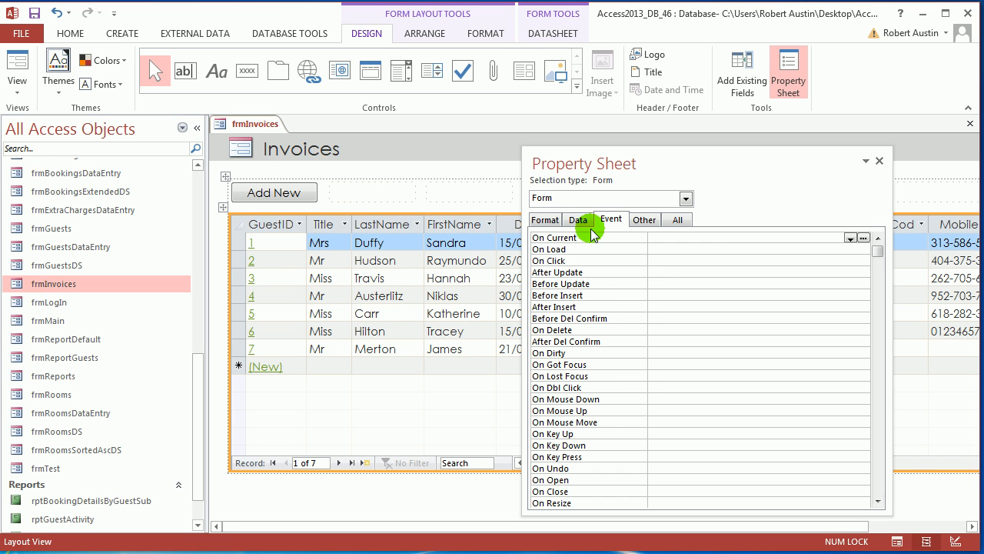
click(579, 220)
- Save and close the frmInvoices form
right_click(259, 125)
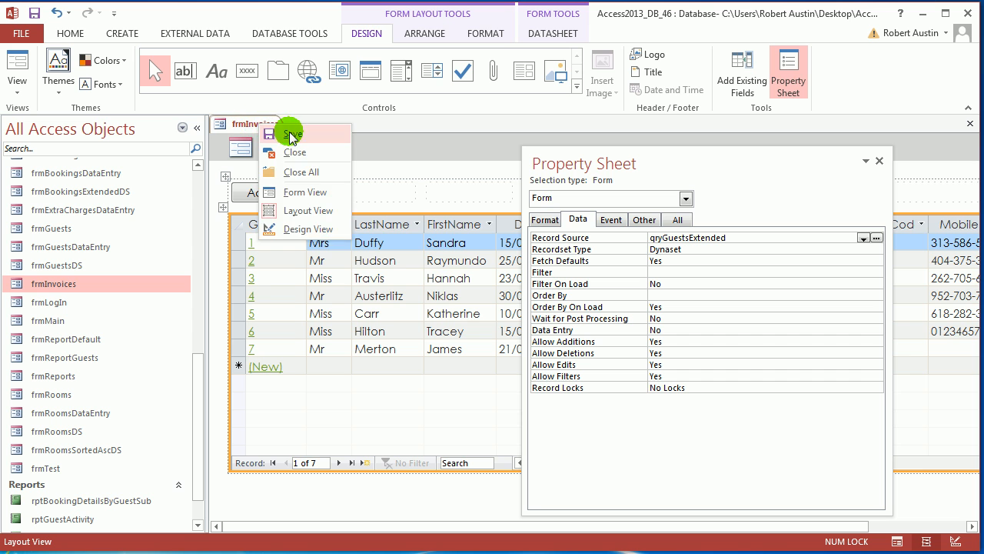
click(240, 127)
right_click(241, 126)
click(321, 150)
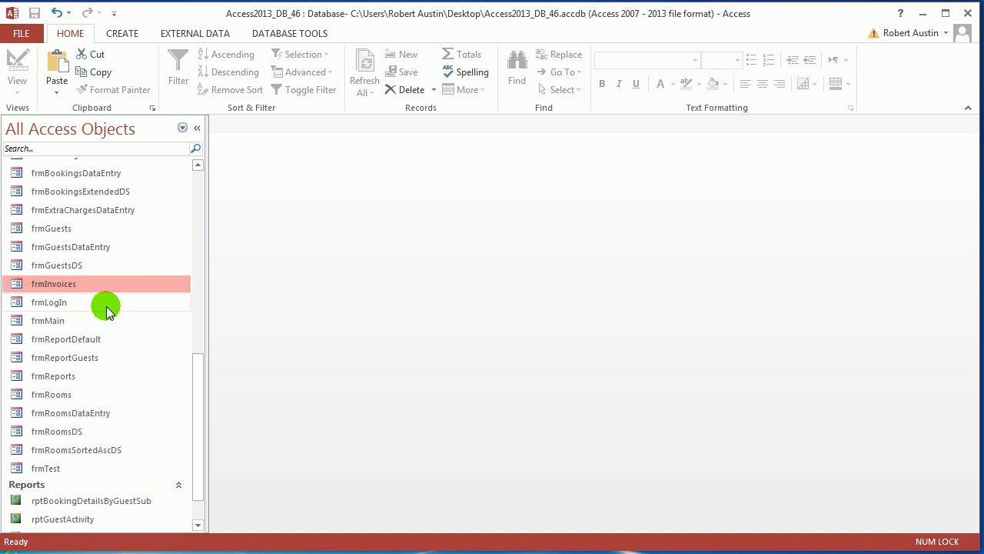
- In frmMain's Layout View, add frmInvoices as a navigation button between Guests and Reports, captioned Invoices
click(70, 320)
double_click(70, 320)
right_click(246, 126)
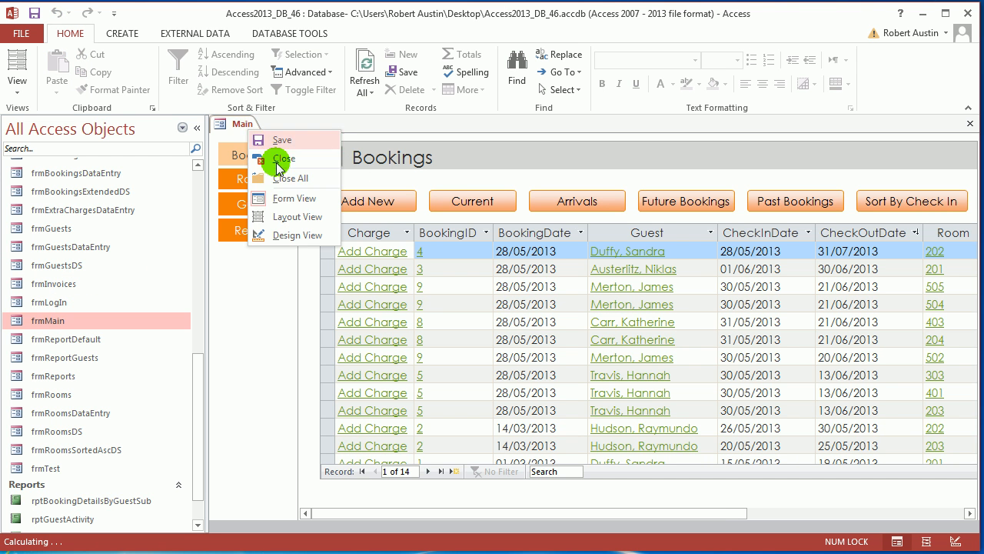
click(294, 218)
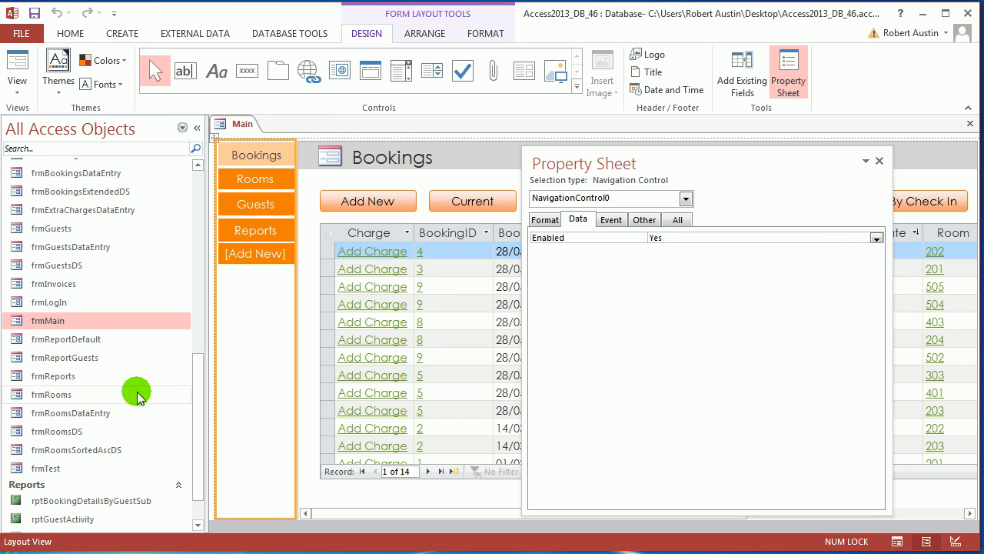
drag(53, 283, 196, 237)
click(266, 229)
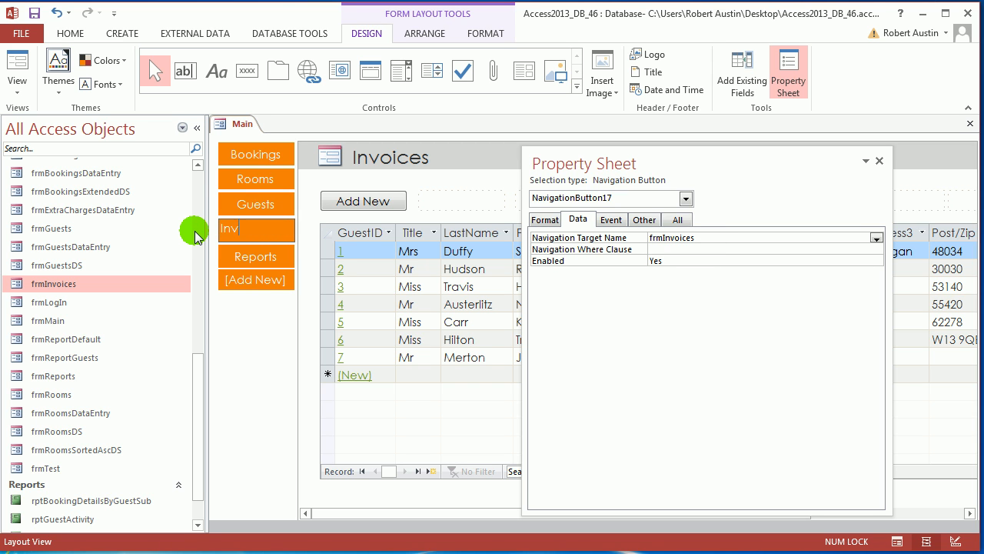
text(Invoices)
key(Return)
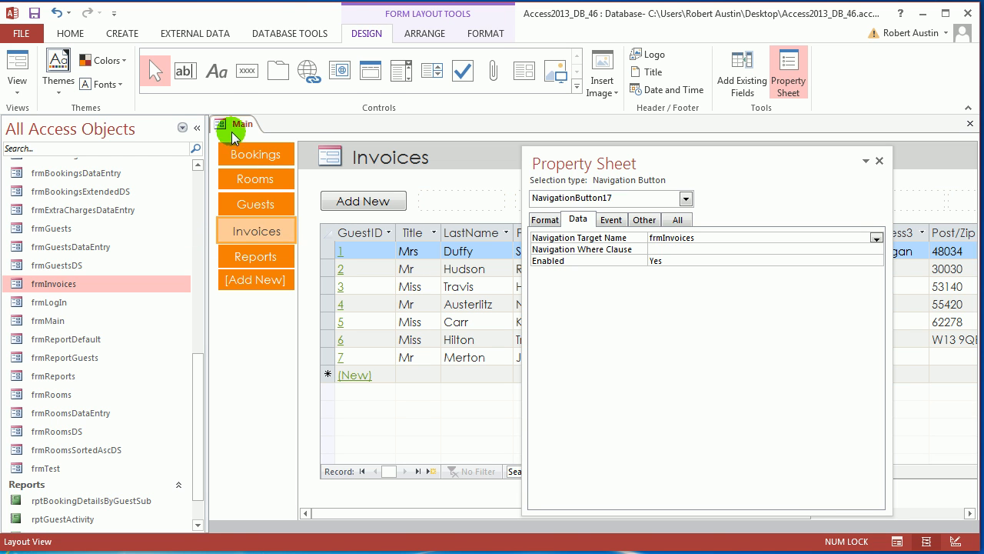
- Switch the Main form to Form View and test the Guests and Invoices navigation buttons
right_click(233, 131)
click(278, 202)
click(277, 206)
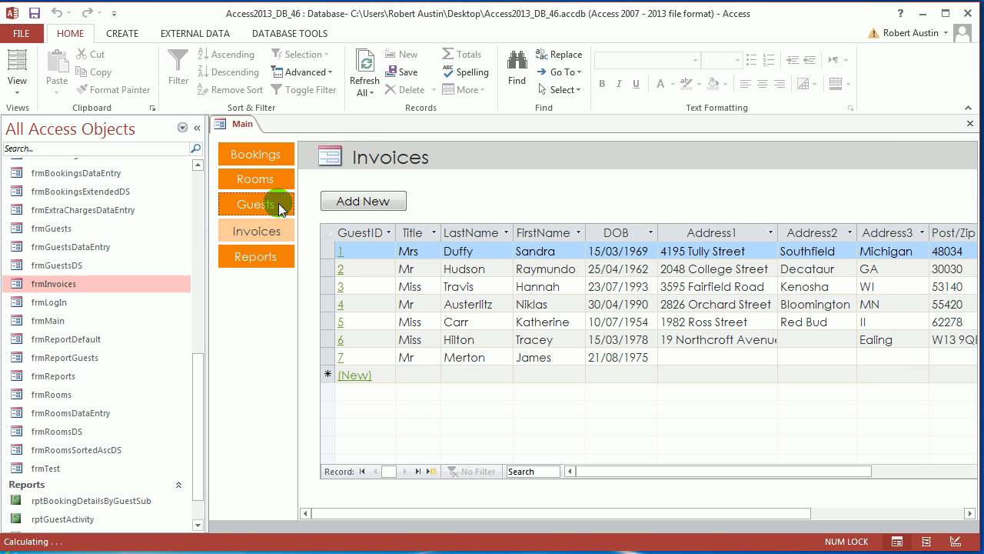
click(259, 228)
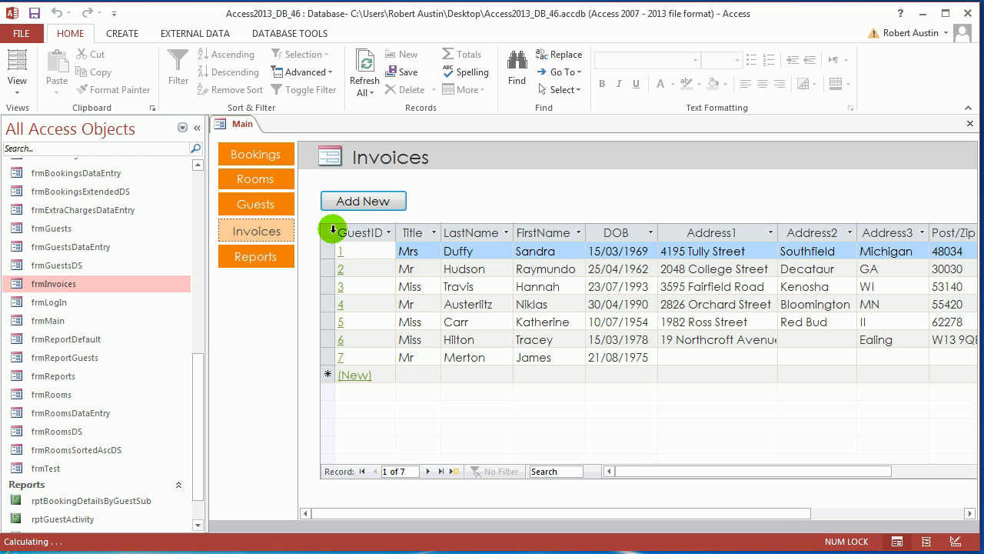
- Save and close the Main form and collapse the Navigation Pane
right_click(246, 123)
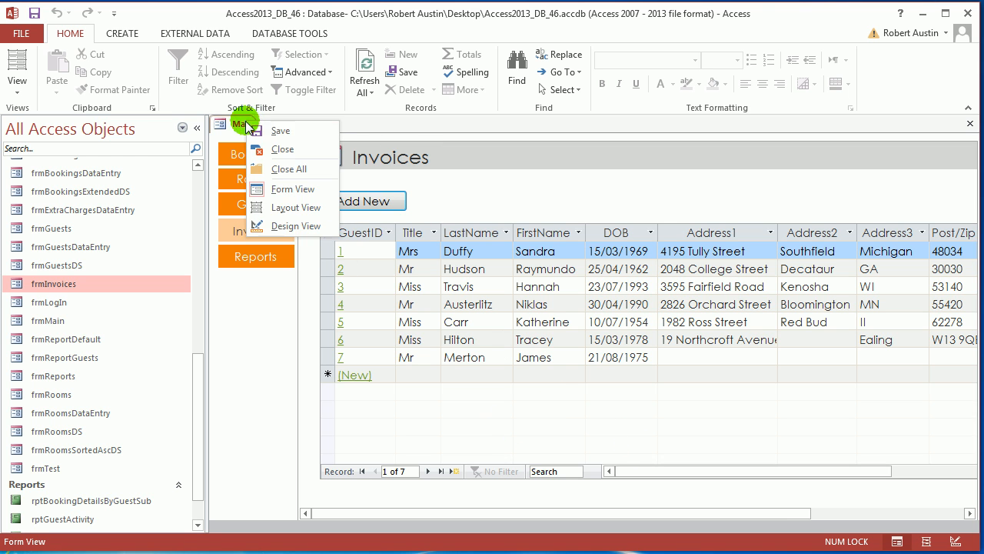
click(269, 133)
right_click(240, 124)
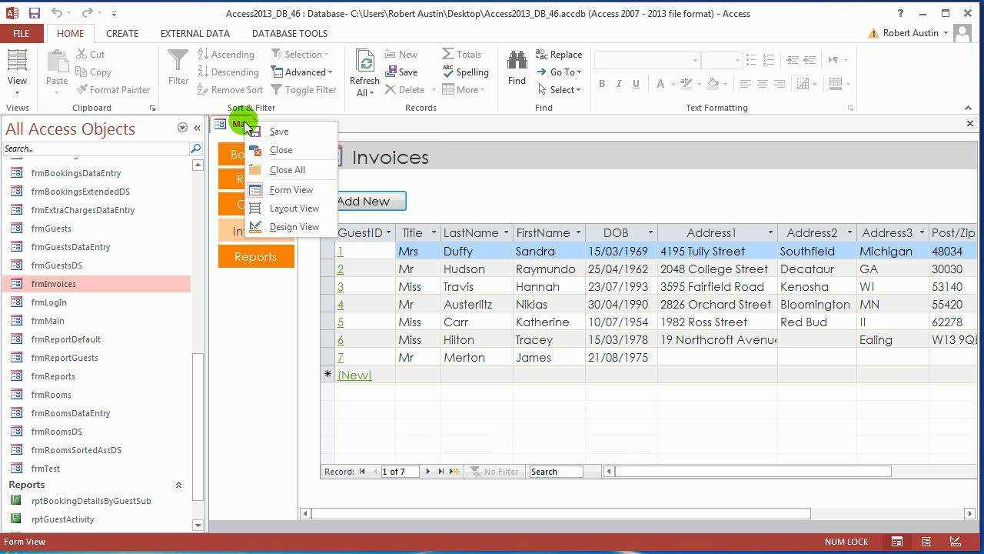
click(292, 166)
click(197, 127)
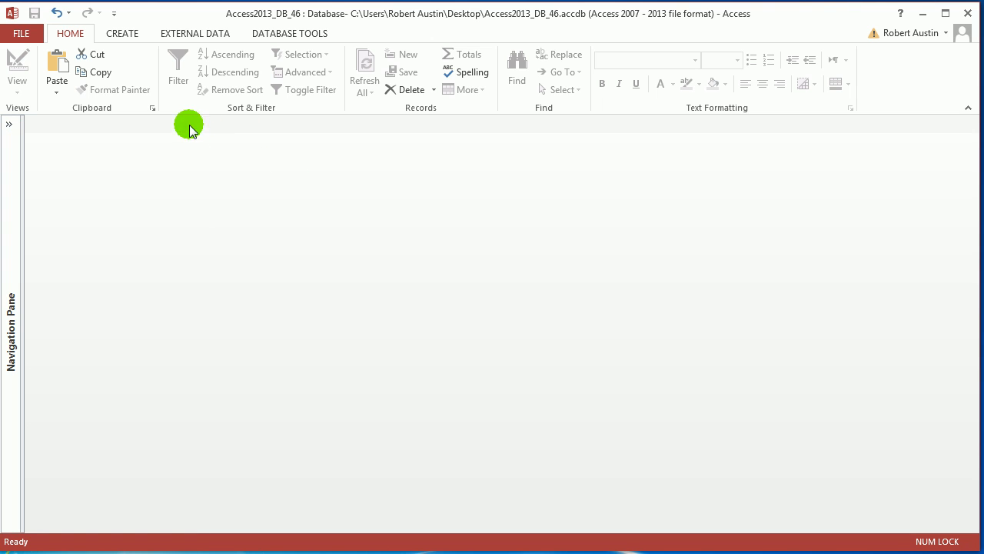
- Create a new query in Design View and add the tblInvoices and tblBookings tables to it
click(123, 34)
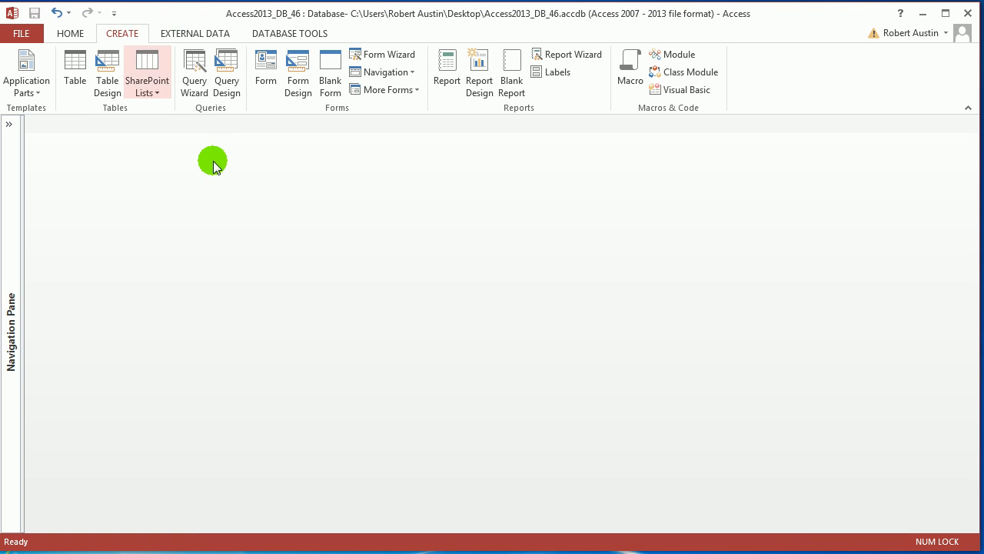
click(229, 89)
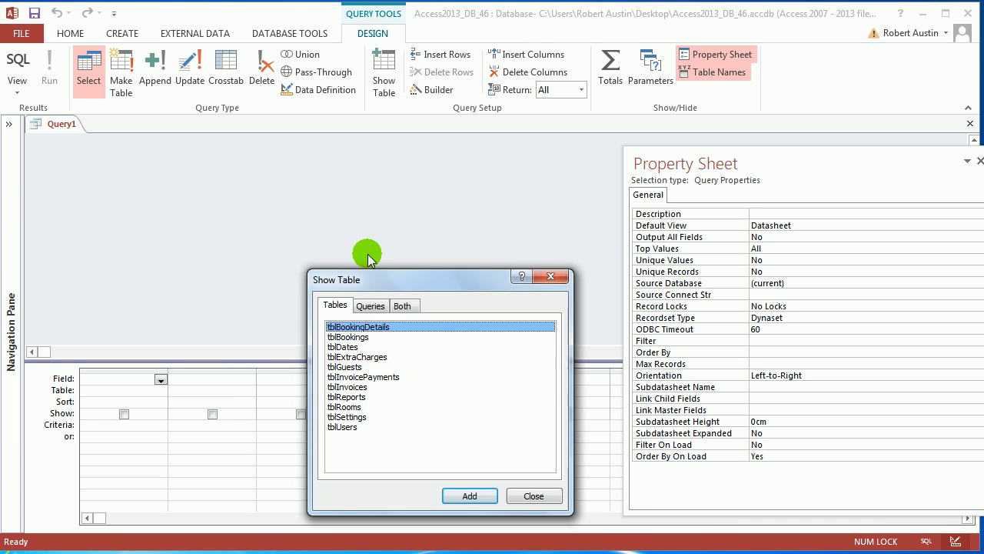
drag(385, 283, 324, 163)
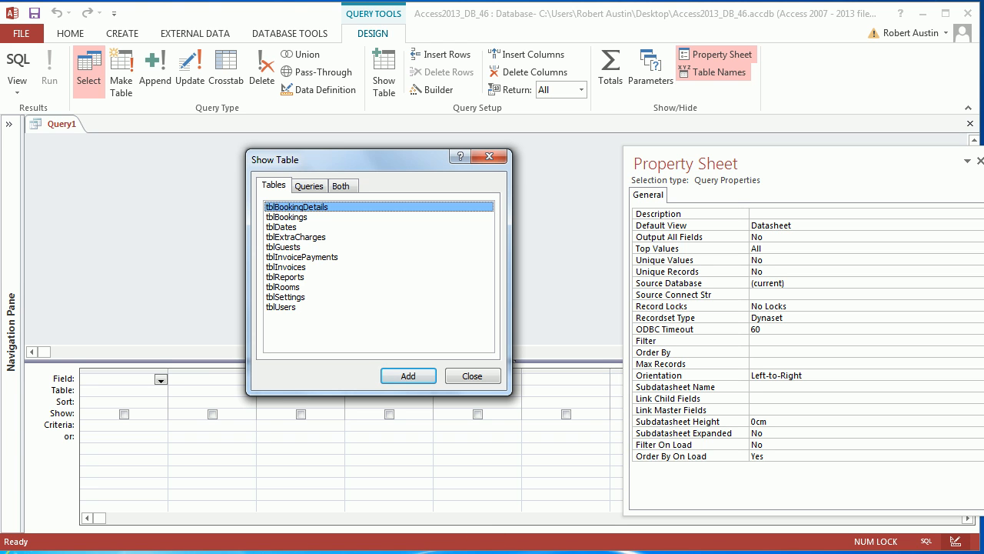
click(307, 267)
click(409, 376)
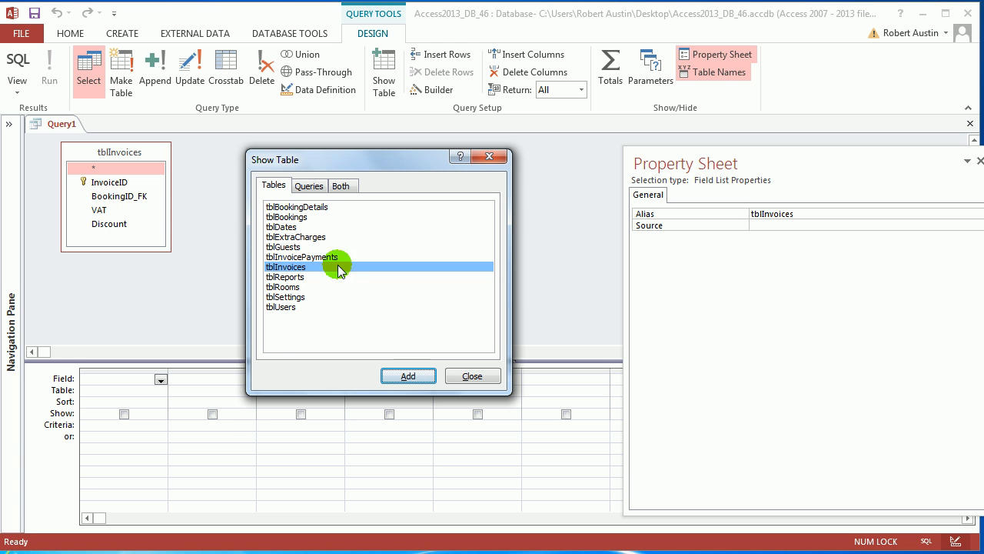
click(298, 218)
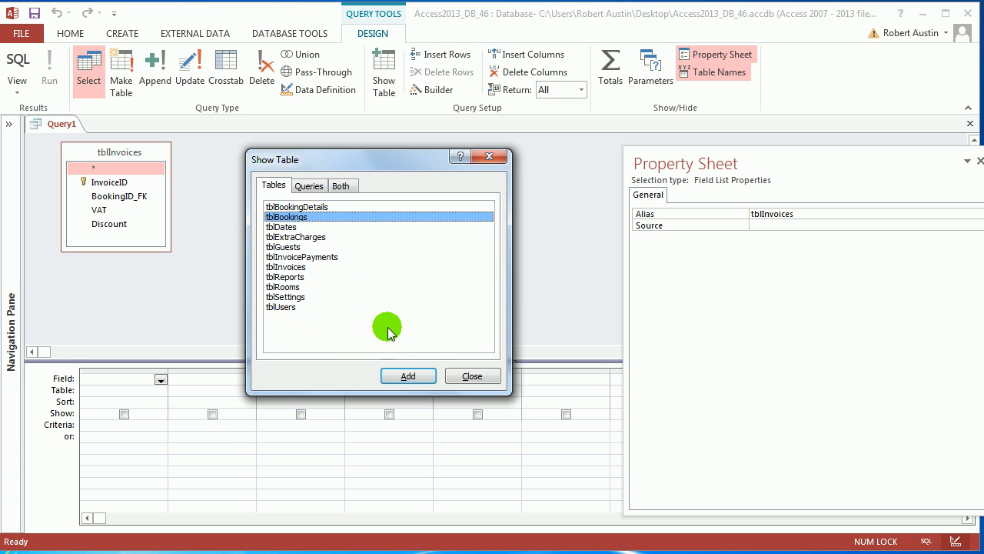
click(406, 377)
drag(319, 161, 436, 158)
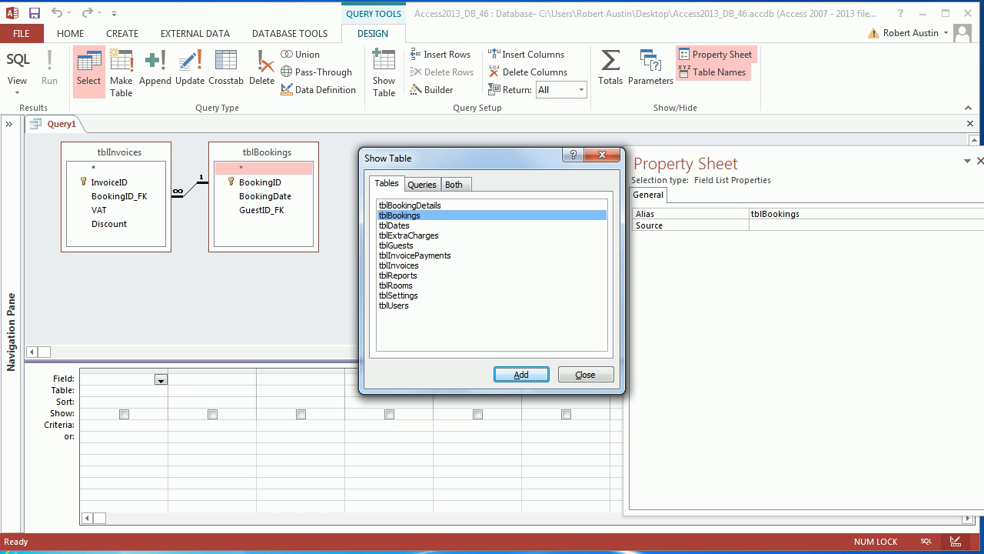
click(602, 155)
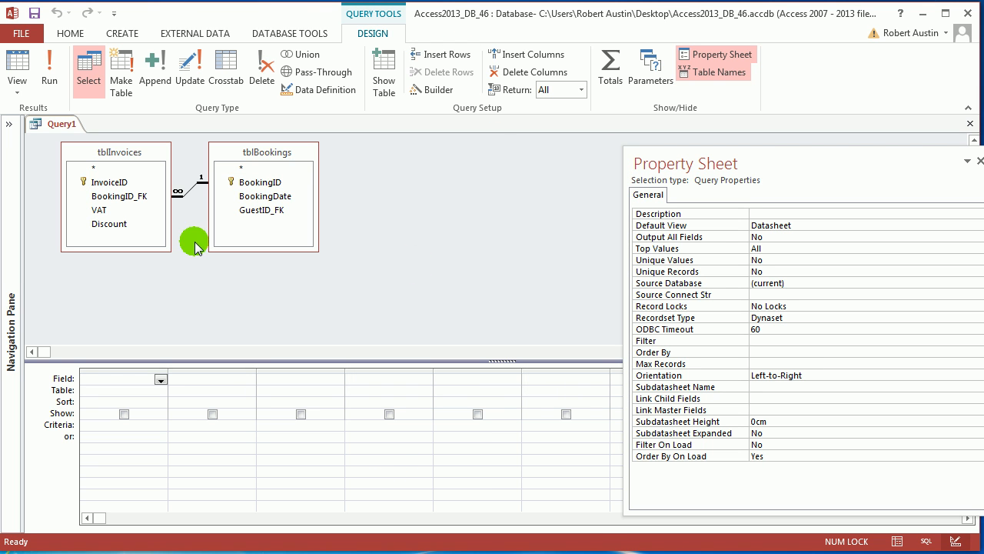
- Add InvoiceID, GuestID_FK from tblBookings, VAT and Discount to the query grid, run the query and check the Discount column
double_click(121, 184)
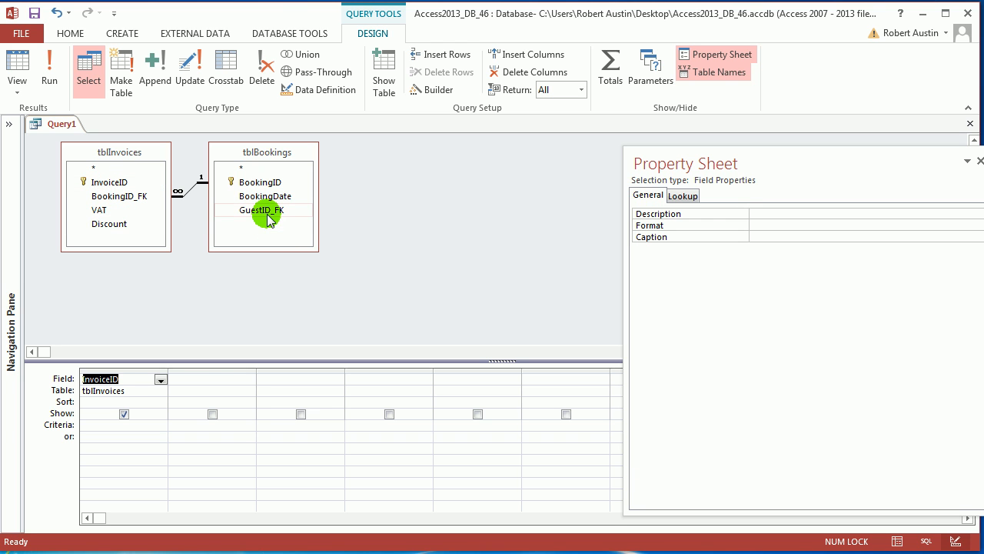
double_click(266, 212)
click(123, 196)
double_click(123, 210)
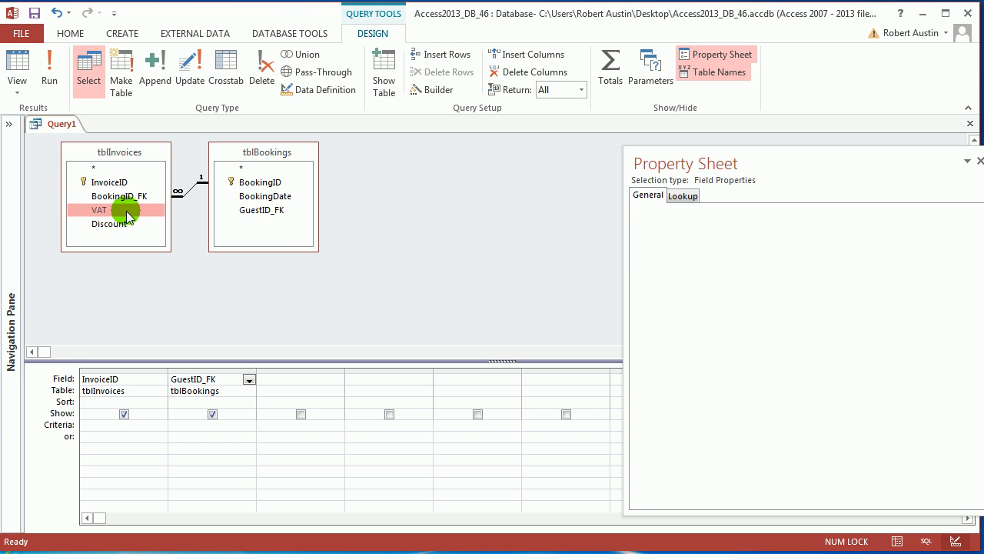
double_click(116, 223)
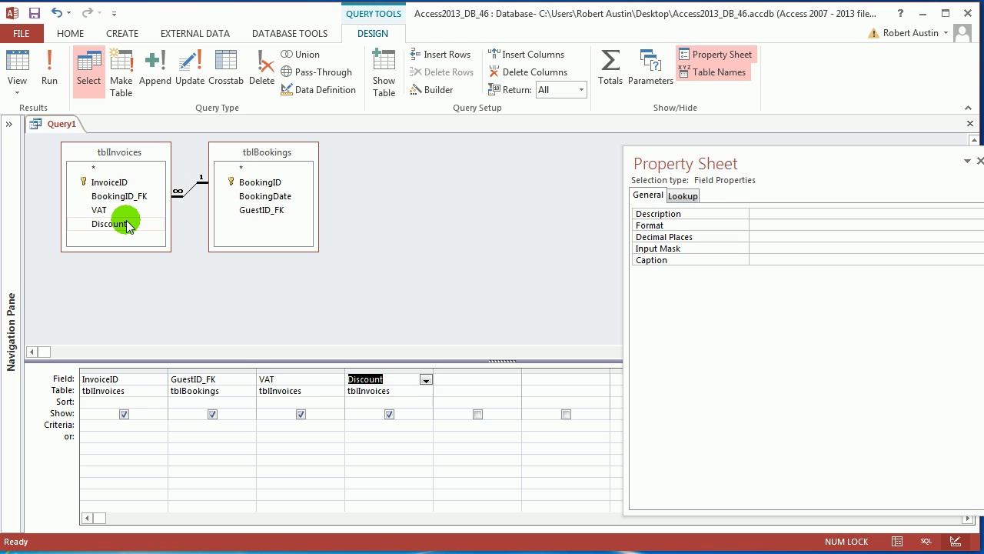
click(44, 77)
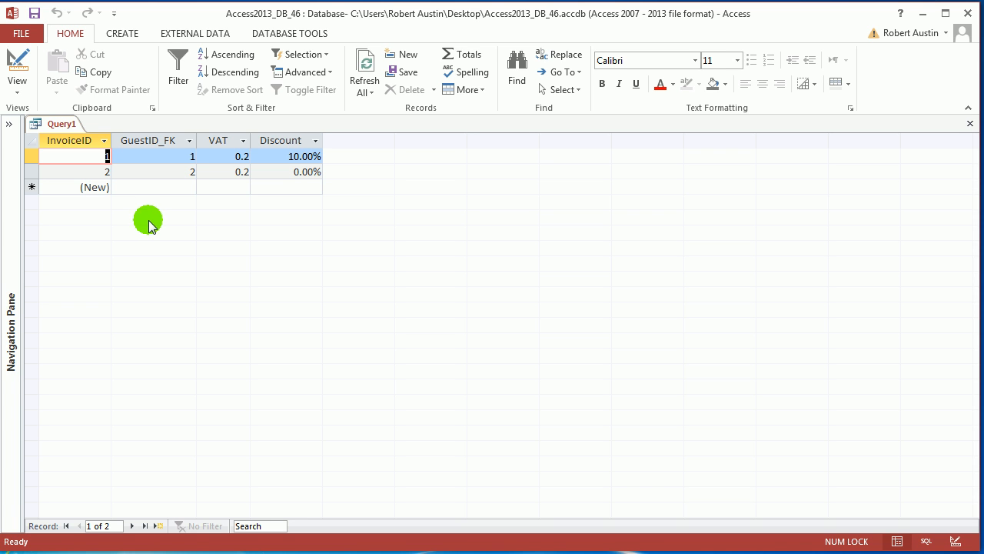
click(291, 141)
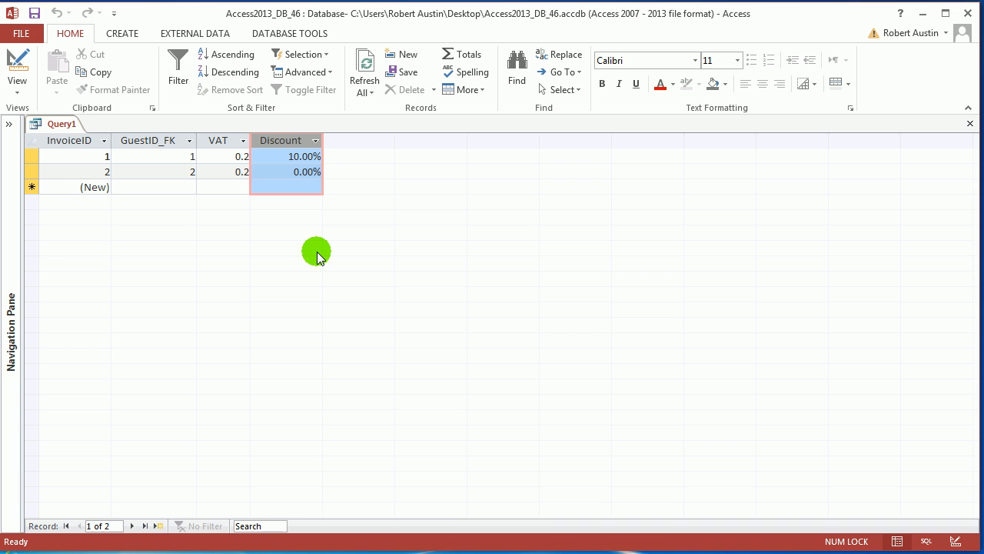
- Return the query to Design View and open the tblInvoices table in Design View
click(10, 126)
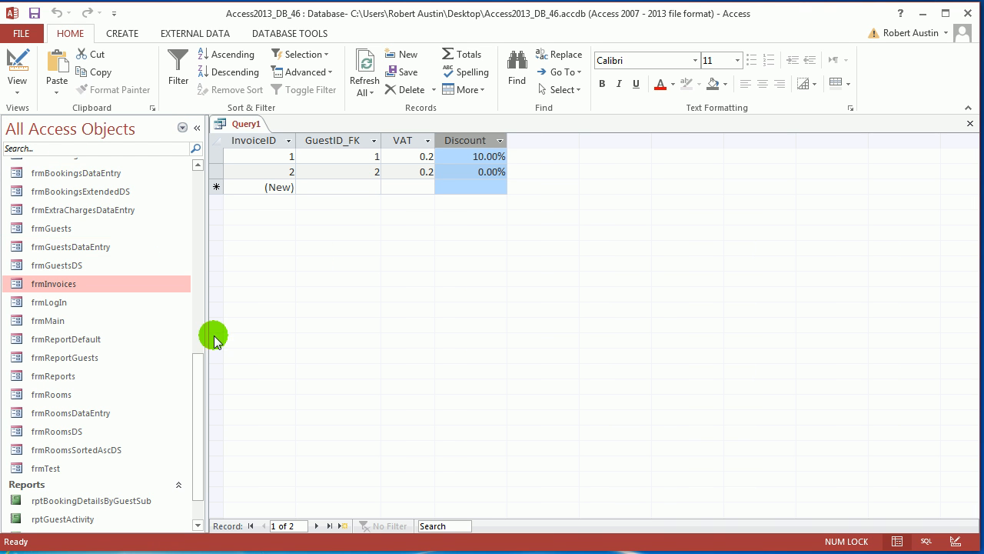
drag(203, 382, 214, 193)
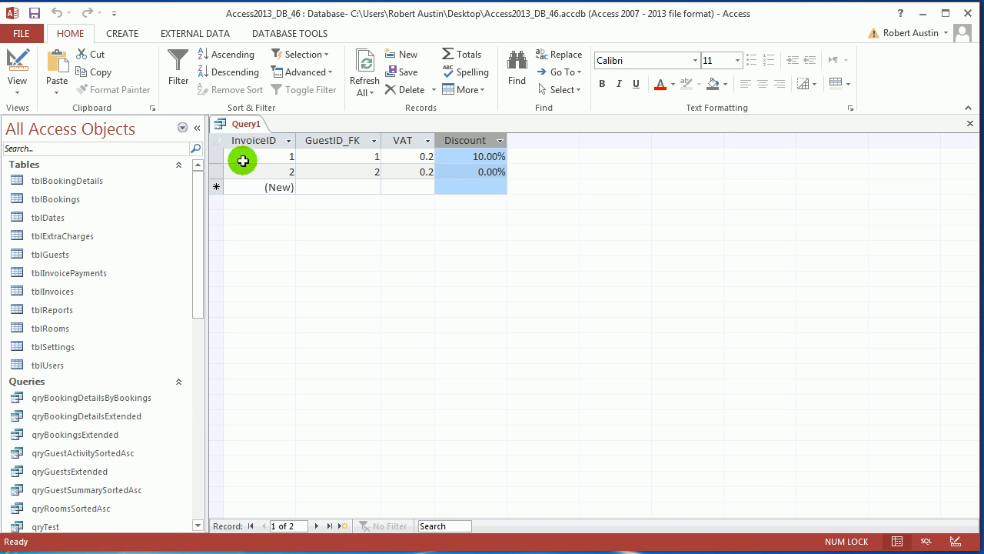
right_click(243, 126)
click(289, 197)
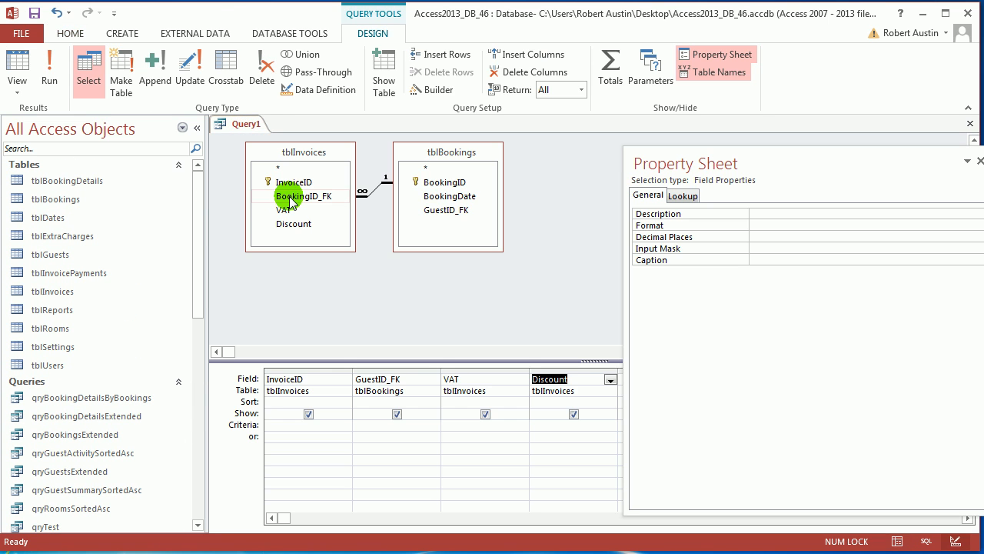
double_click(53, 291)
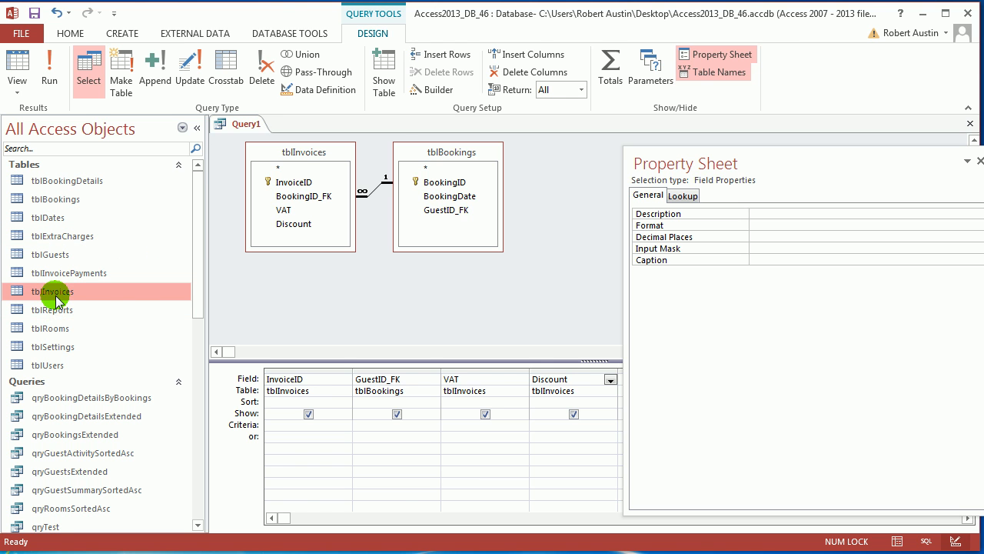
right_click(316, 126)
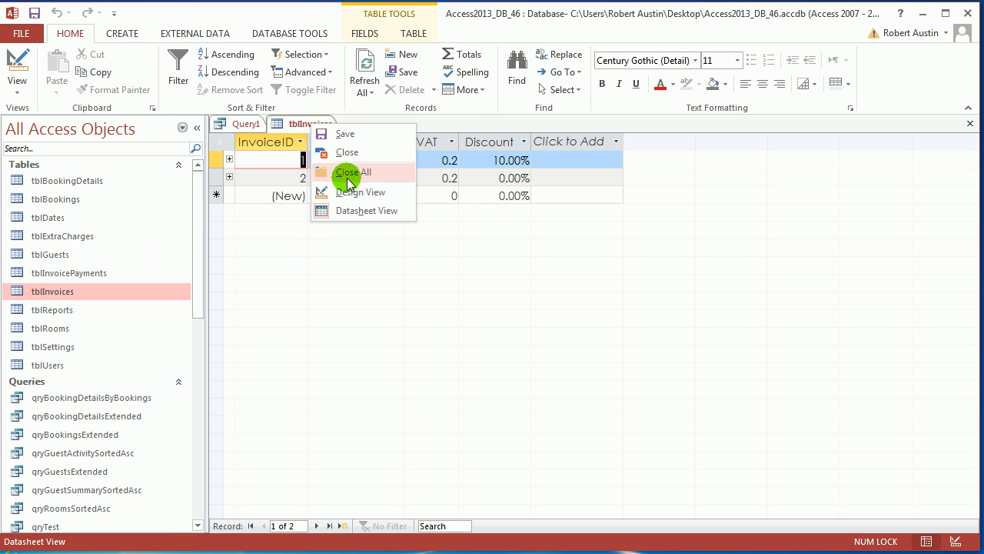
click(345, 192)
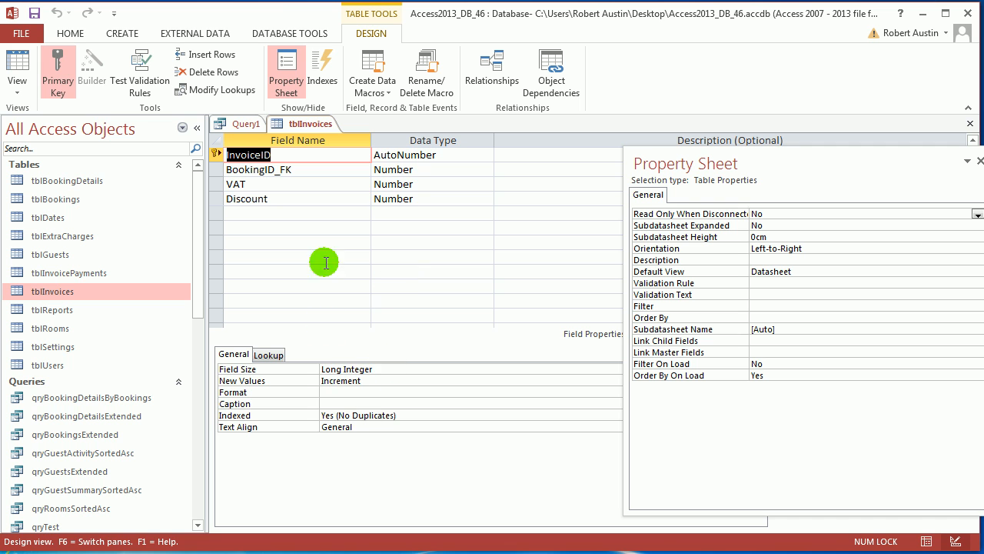
- Set the Discount field's Format to General Number and propagate the format everywhere Discount is used
click(404, 199)
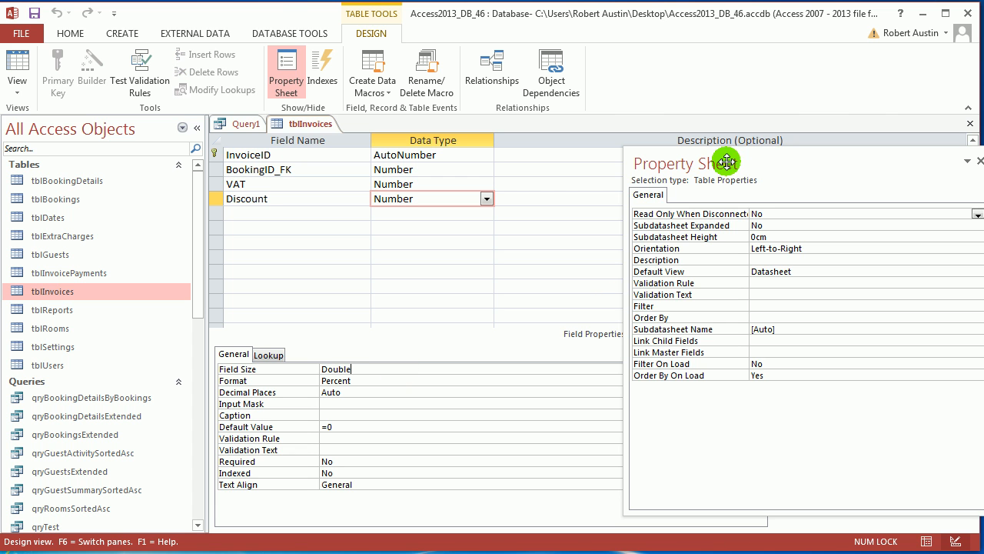
drag(726, 161, 810, 441)
click(760, 382)
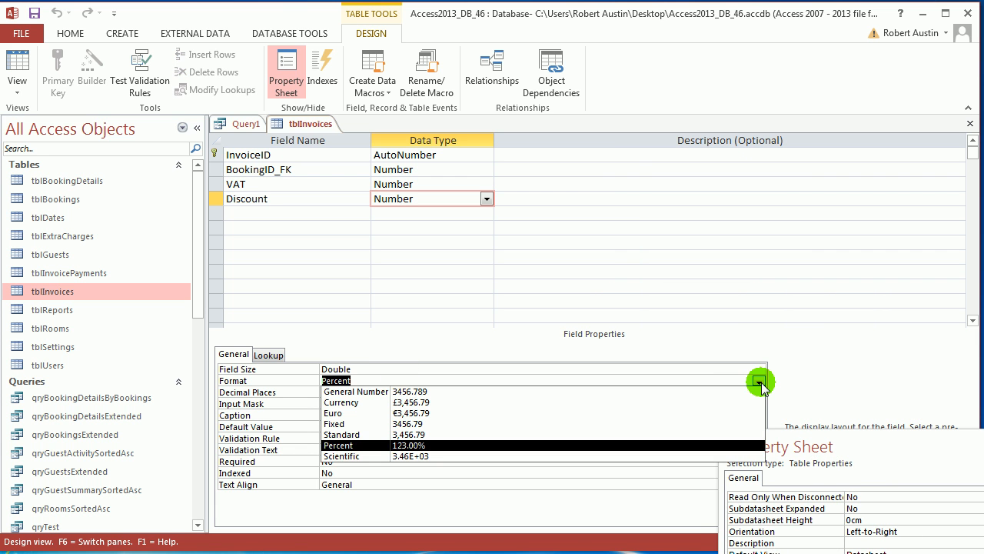
click(724, 391)
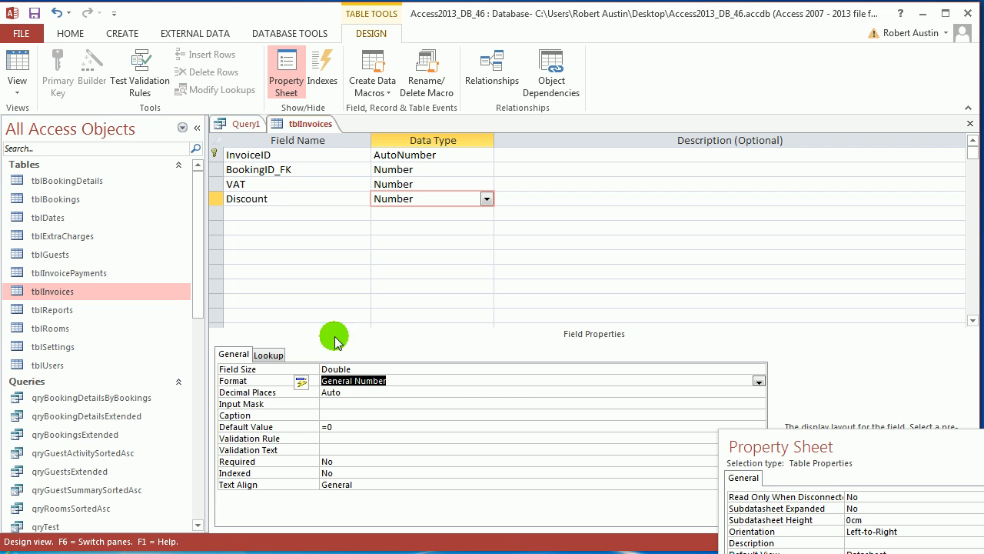
click(301, 381)
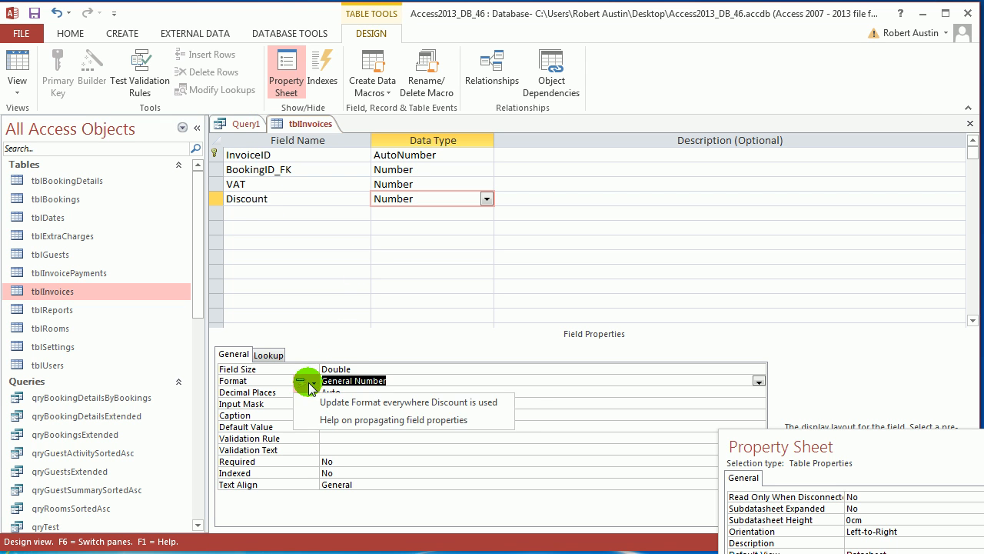
click(359, 402)
click(459, 289)
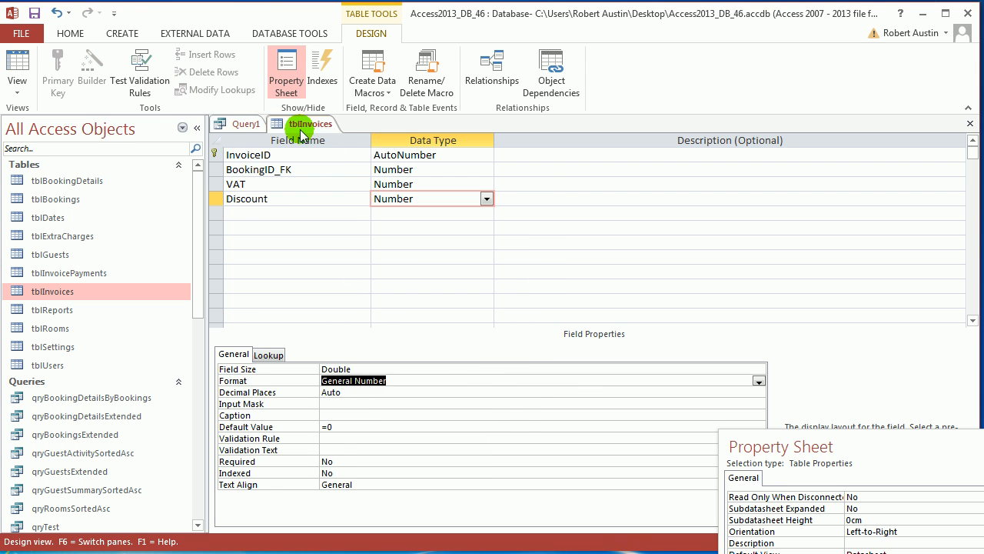
- Switch tblInvoices to Datasheet View, saving the table's design changes
right_click(300, 126)
click(323, 203)
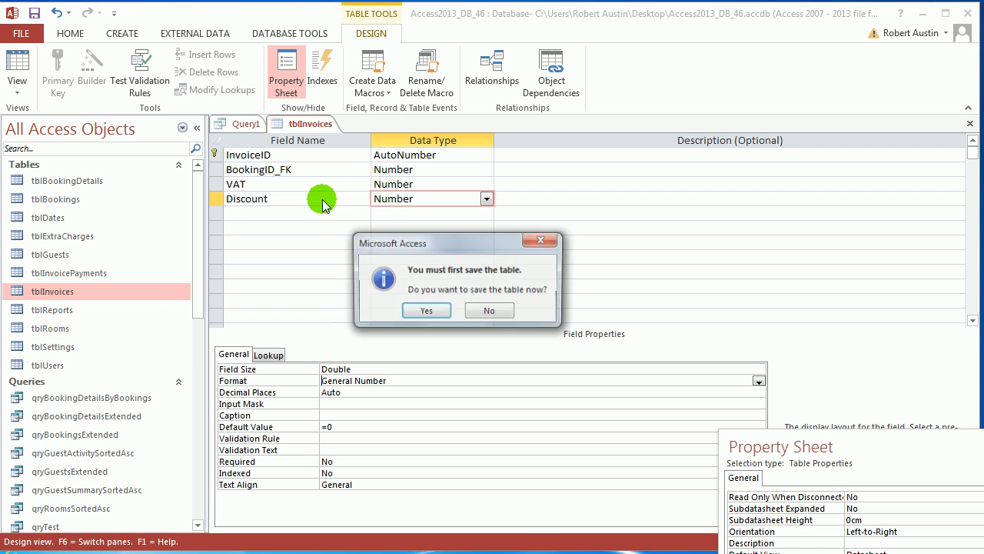
click(426, 309)
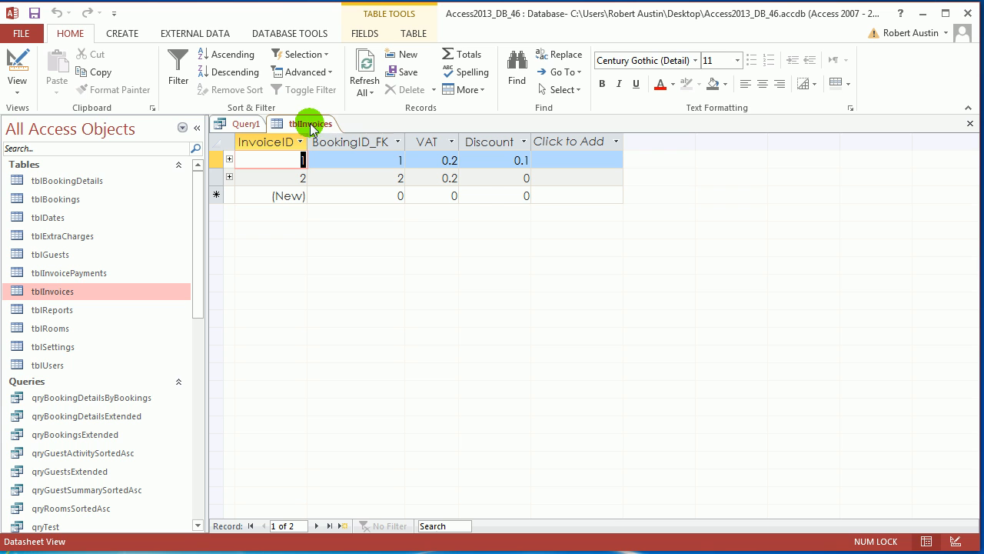
right_click(310, 124)
click(321, 130)
- Inspect the VAT column and the first record's Discount value in tblInvoices, and close the table
click(432, 143)
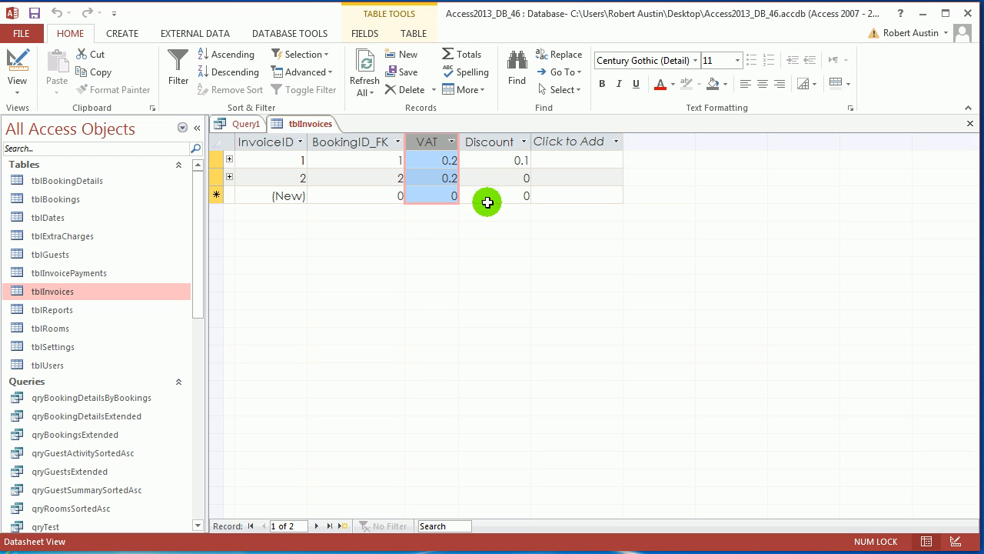
click(505, 157)
key(F2)
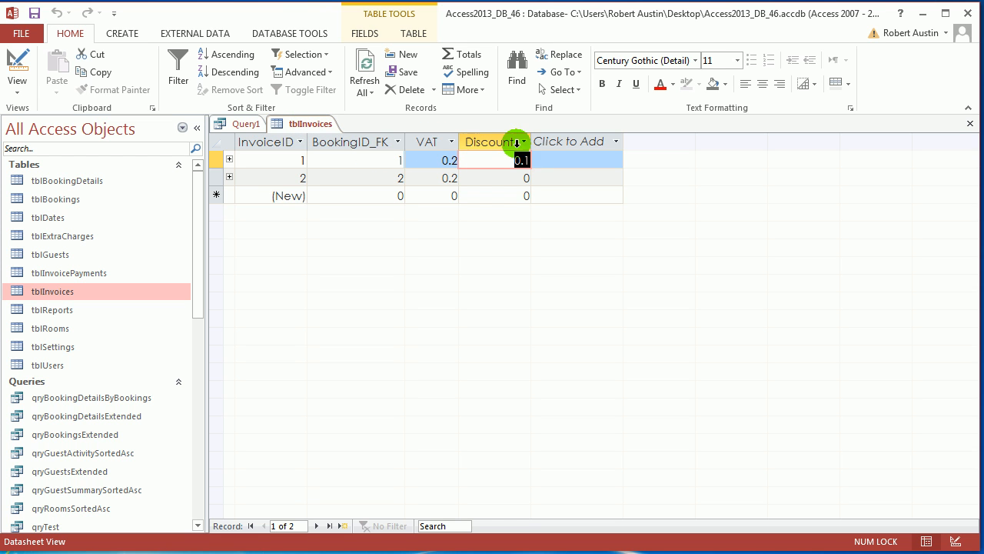
right_click(301, 123)
click(330, 144)
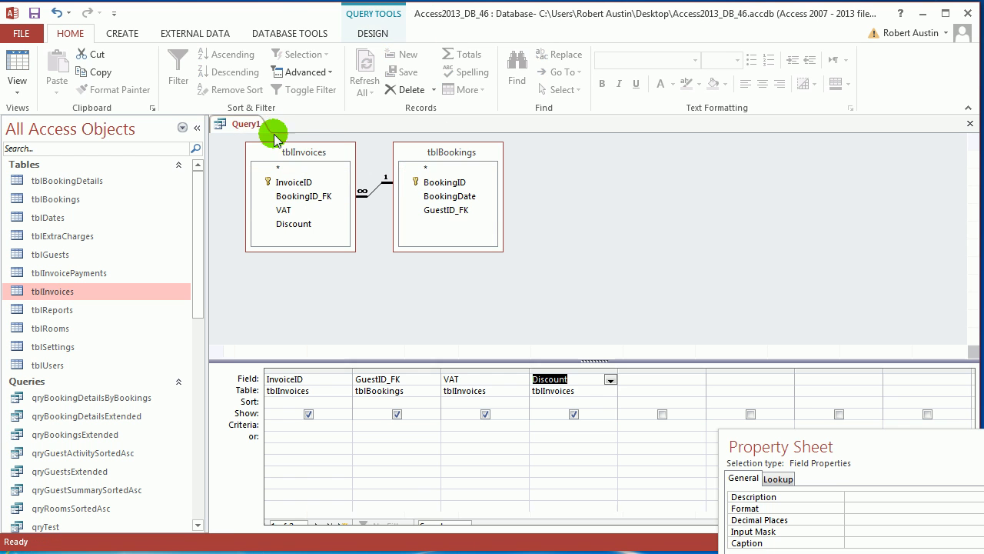
- Check the Discount format in the query's Datasheet View and return to Design View
click(17, 69)
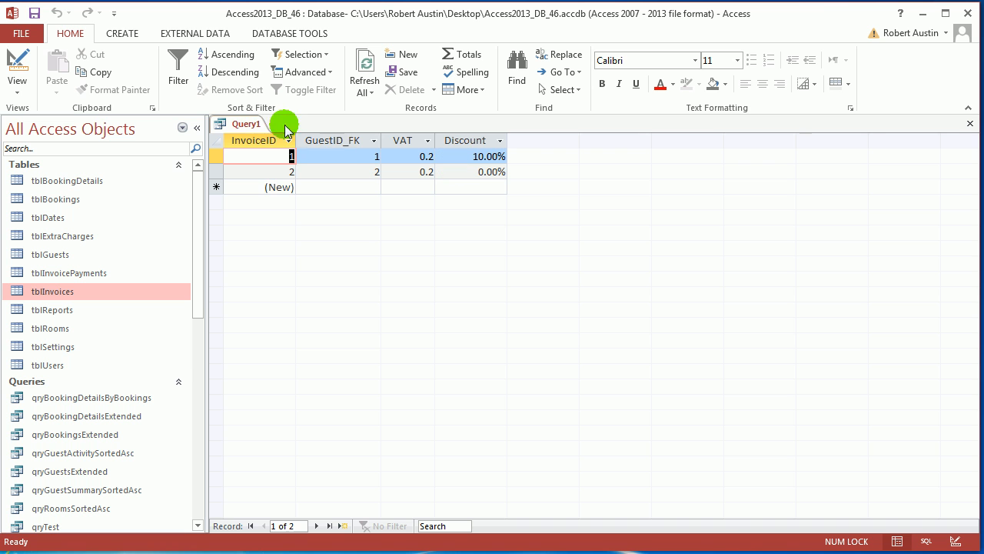
right_click(254, 124)
click(304, 189)
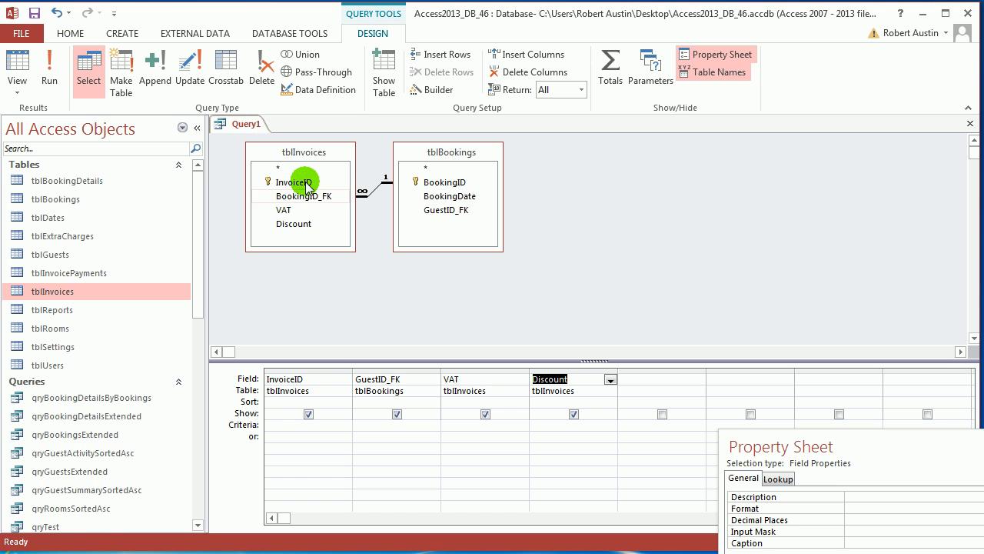
- Save the new query as qryInvoicesExtended and close it
right_click(251, 128)
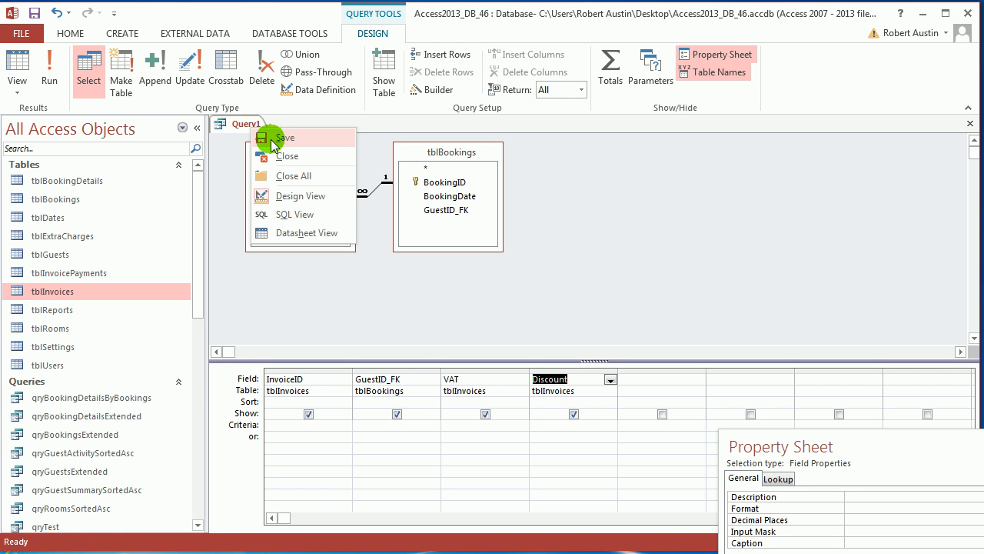
click(280, 139)
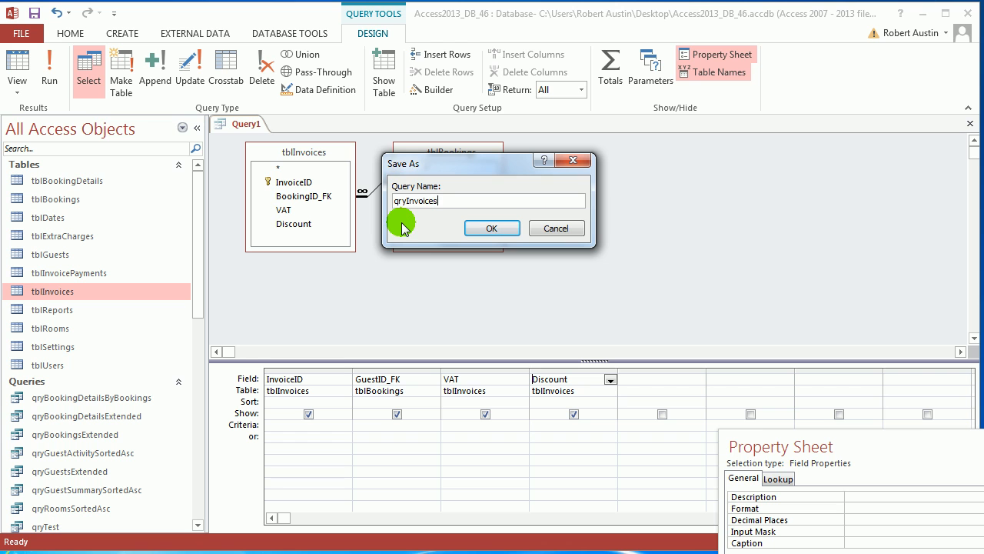
text(qryInvoicesextended)
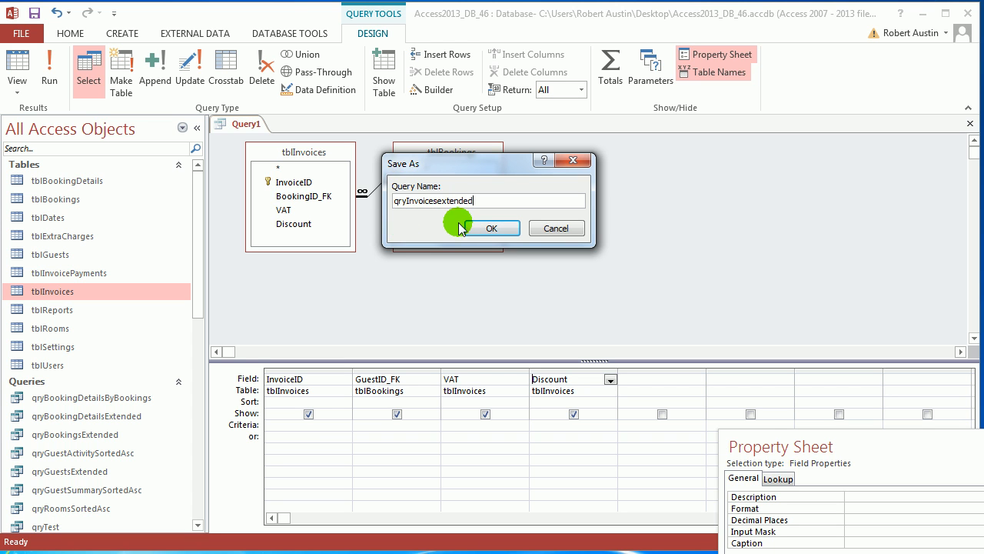
click(438, 201)
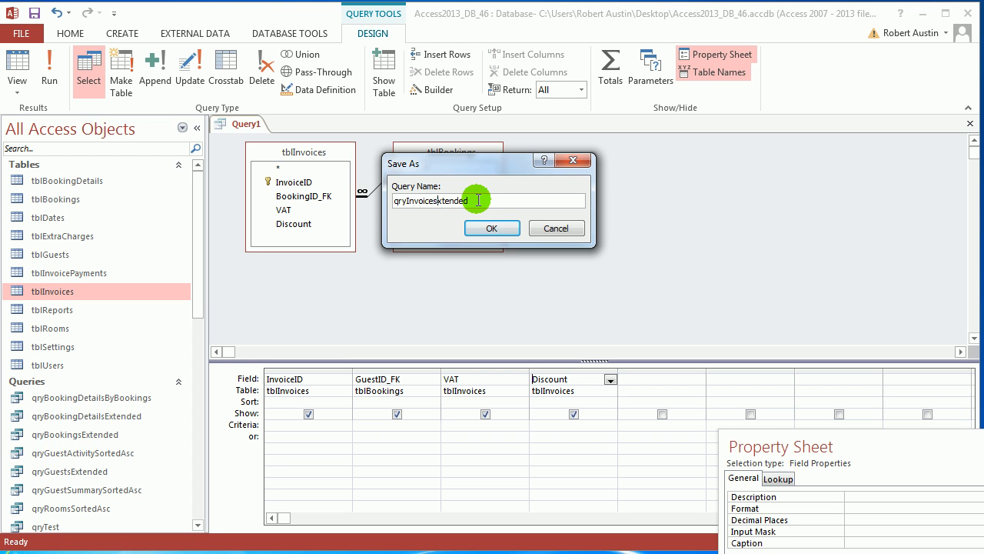
click(479, 230)
right_click(264, 125)
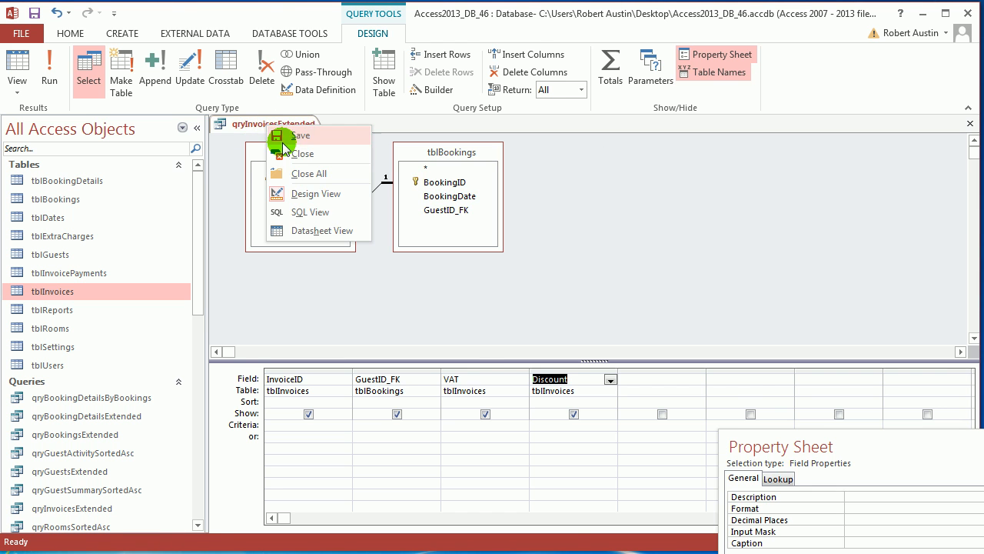
click(291, 152)
- Reopen qryInvoicesExtended in Design View and add the BookingID field from tblBookings after Discount
scroll(192, 299, down, 2)
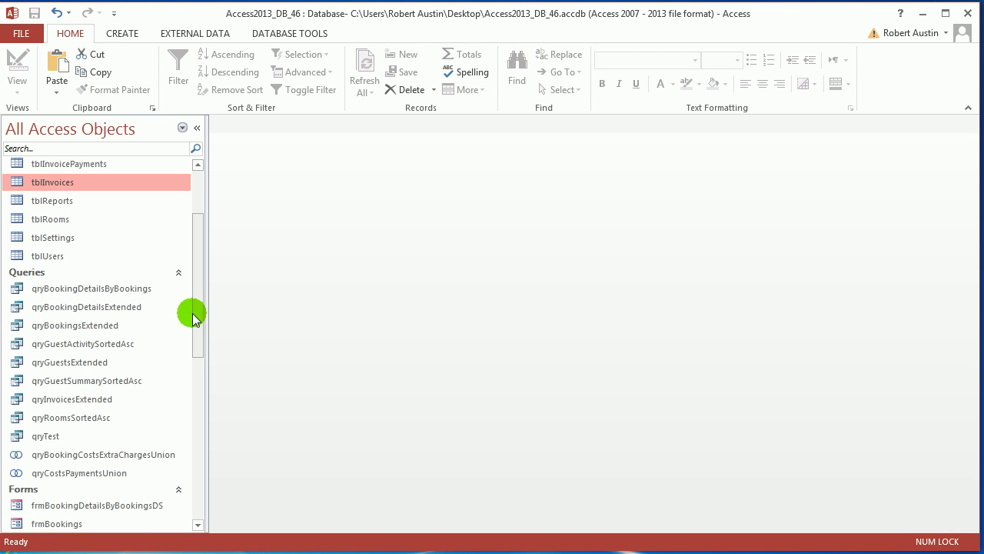
double_click(69, 398)
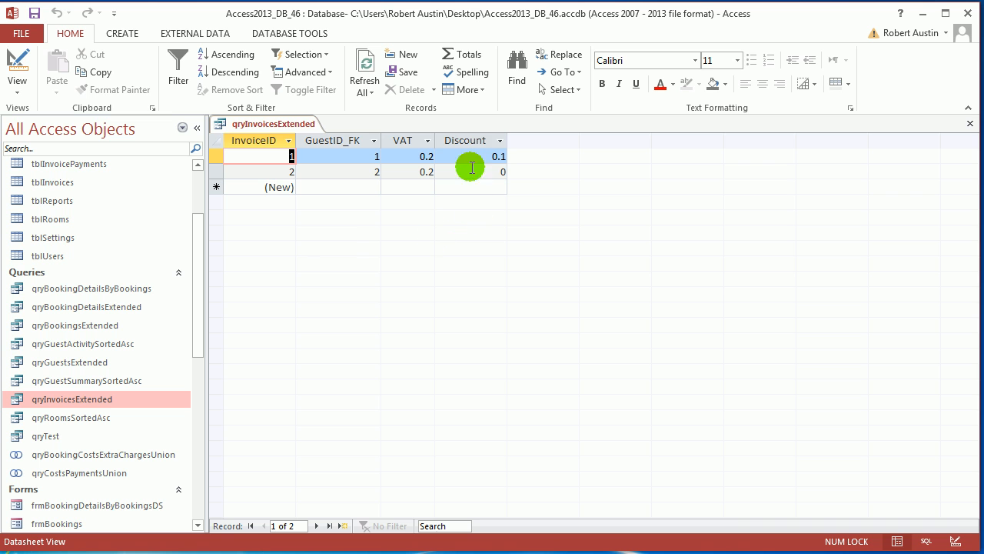
click(197, 128)
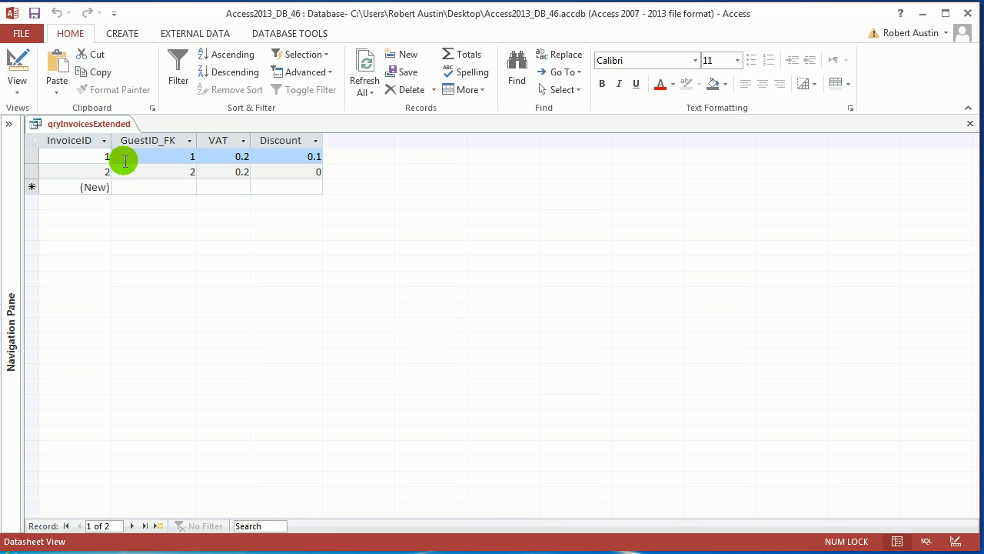
right_click(92, 127)
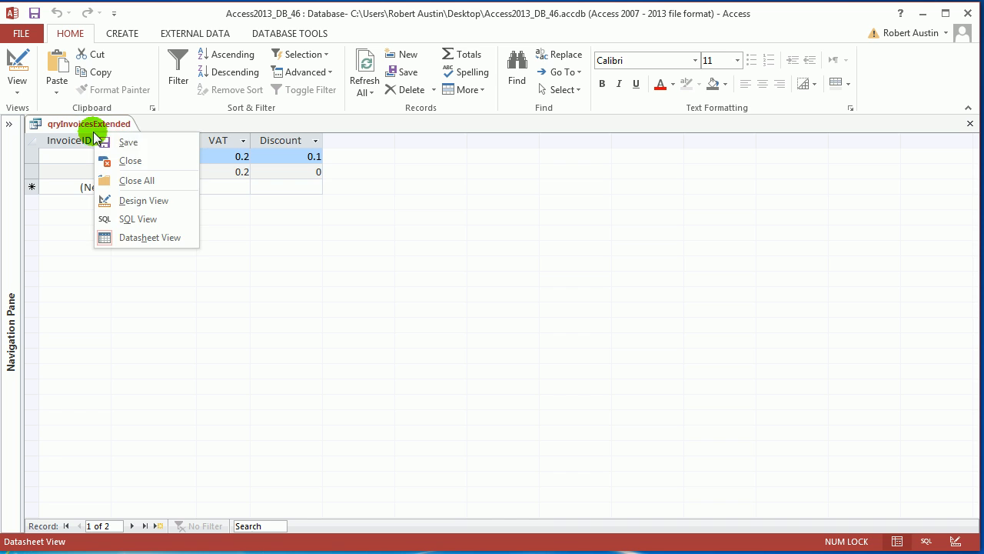
click(143, 200)
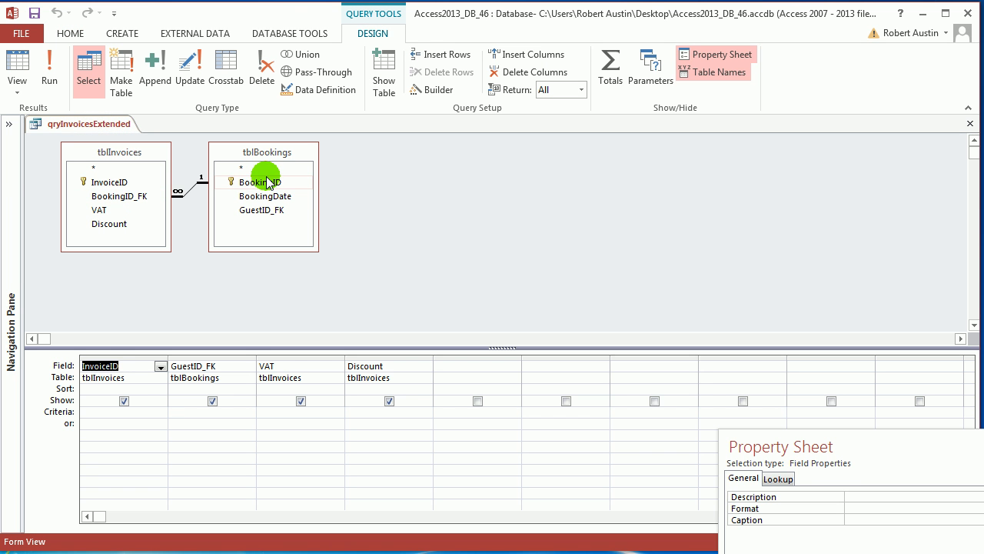
drag(259, 182, 462, 371)
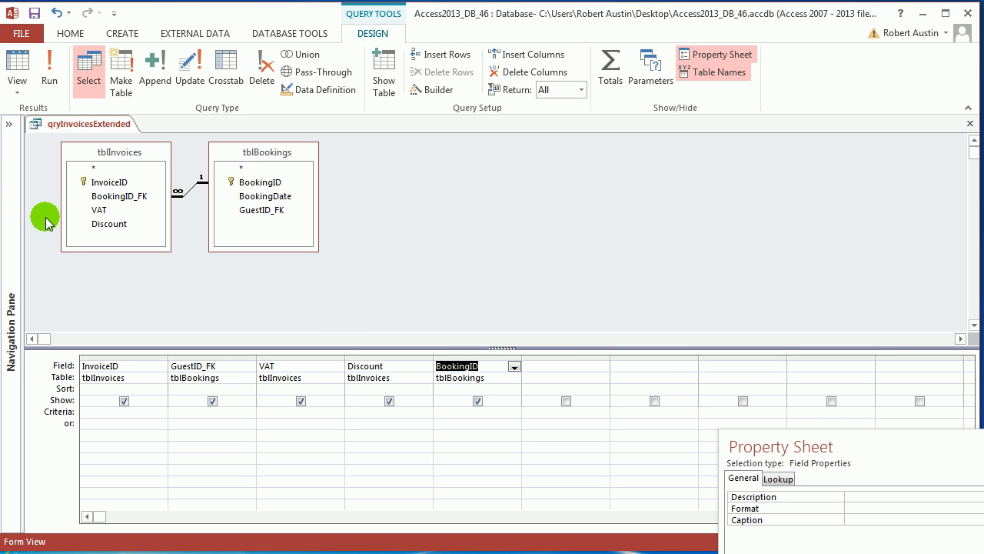
- Open the qryCostsPaymentsUnion query and filter its records to BookingID 2
click(9, 124)
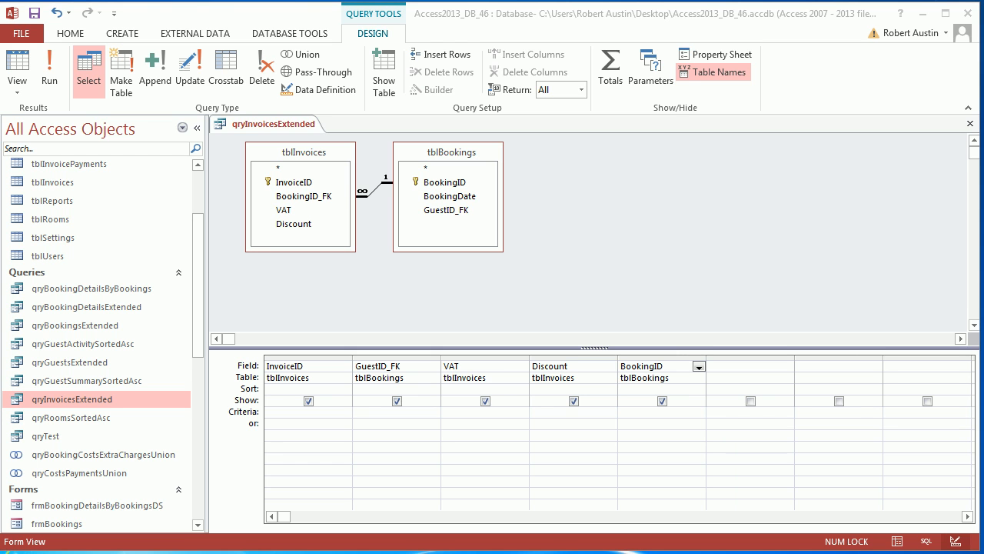
double_click(77, 473)
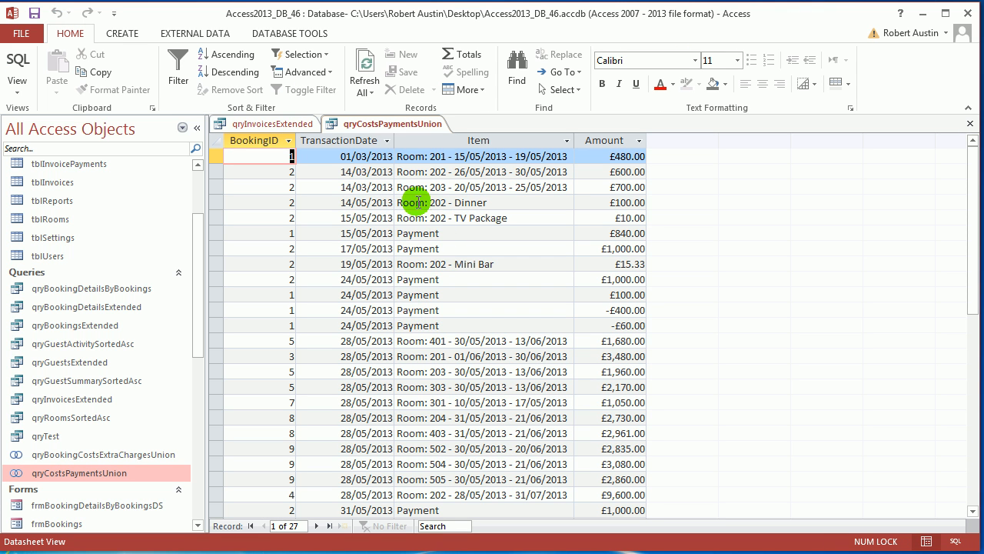
click(290, 151)
click(289, 142)
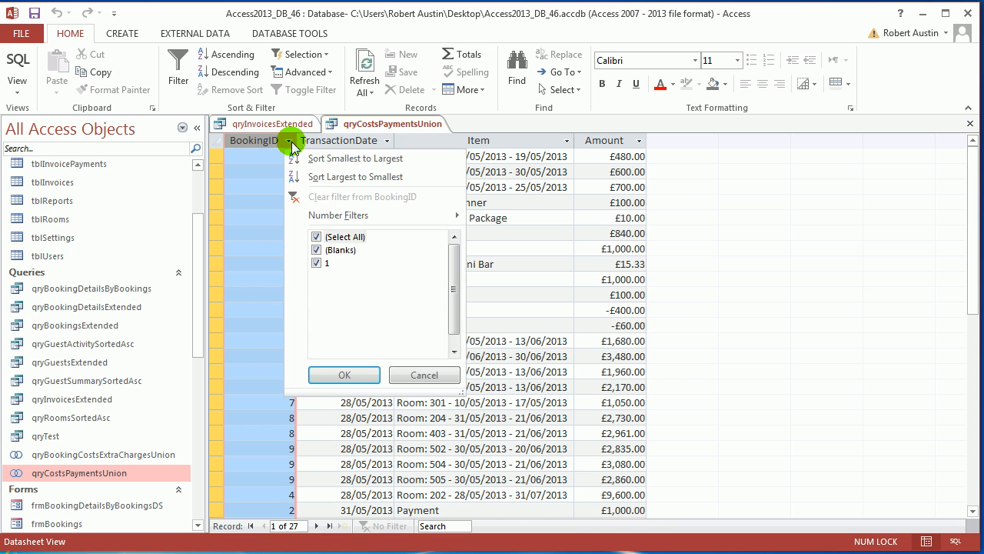
click(317, 237)
click(315, 276)
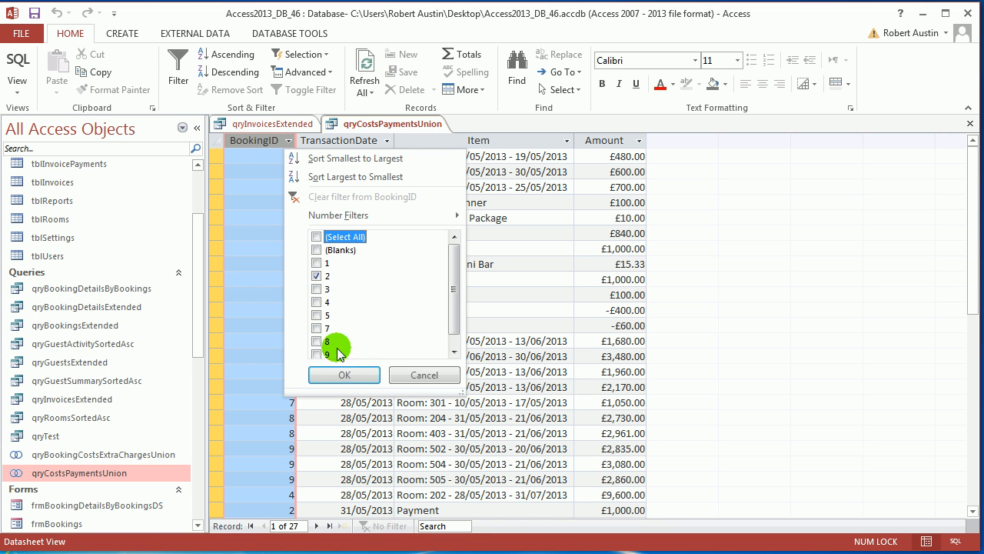
click(344, 374)
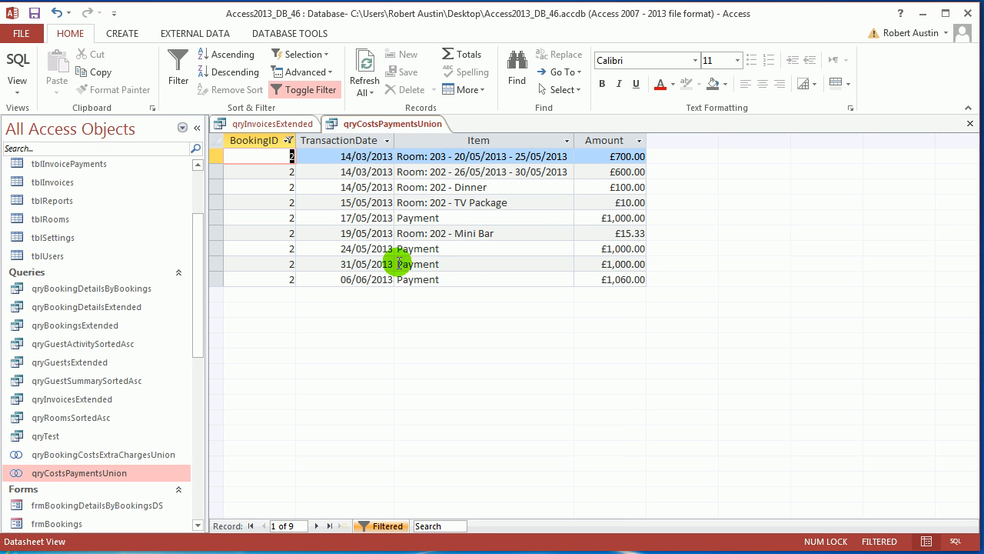
- Examine the payment, extra charge and room cost records for booking 2 in qryCostsPaymentsUnion
click(216, 217)
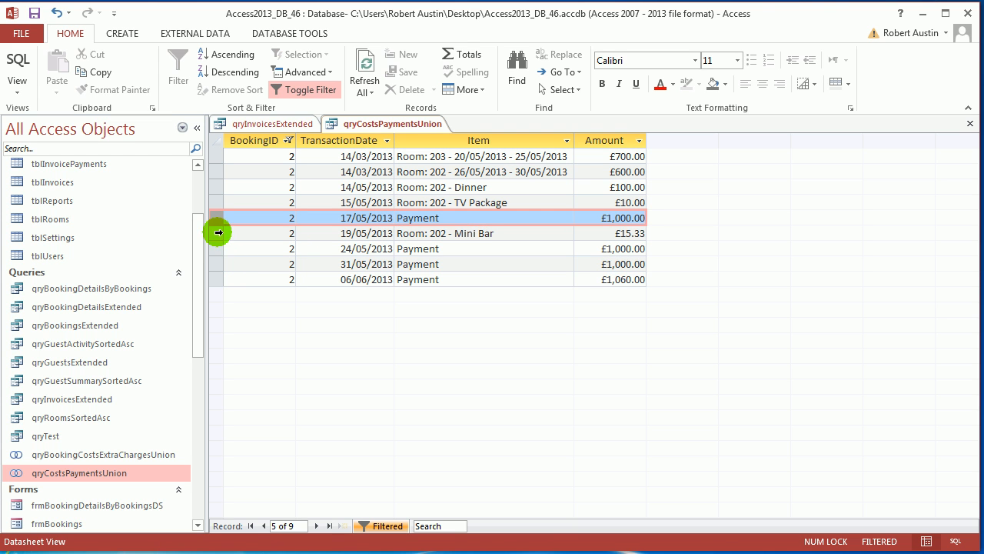
click(216, 233)
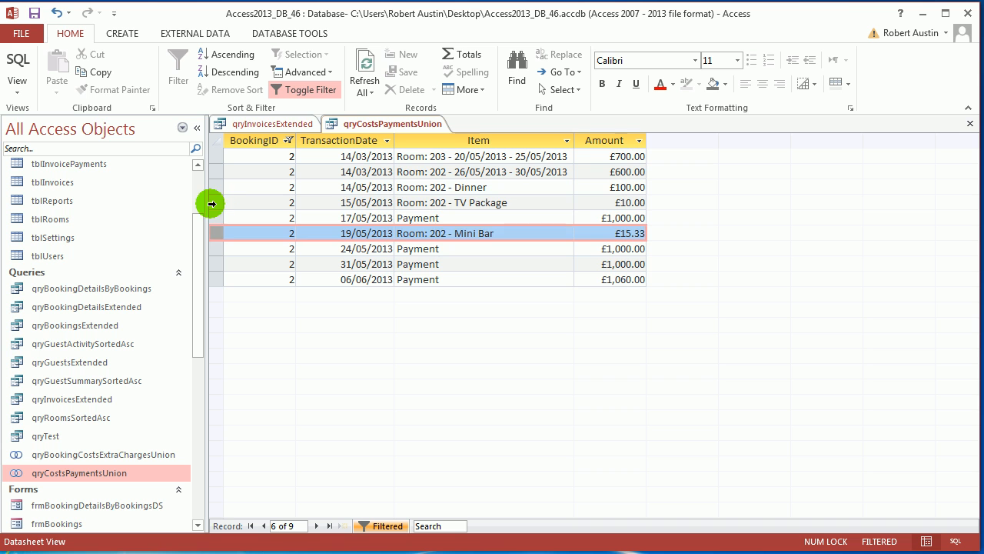
click(213, 202)
click(216, 186)
click(215, 171)
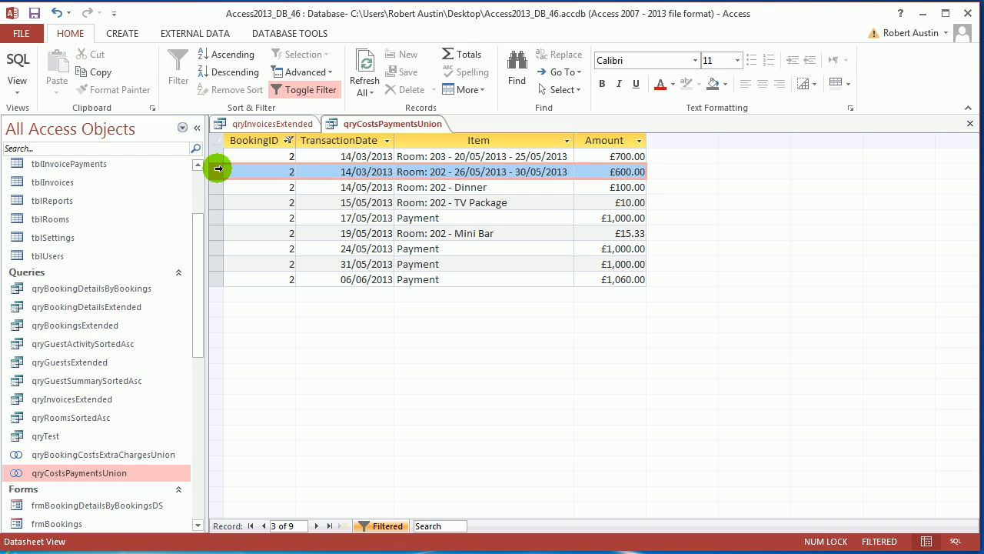
click(214, 156)
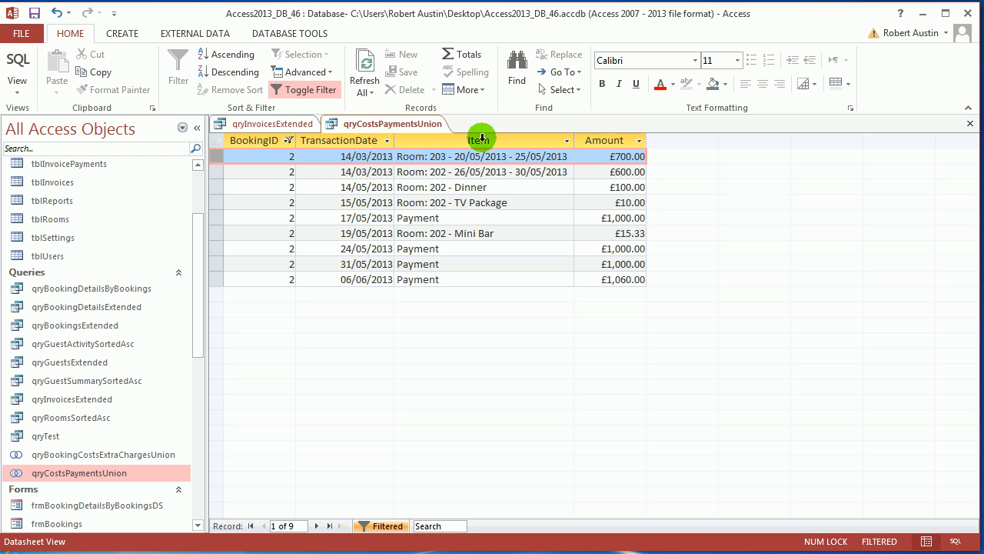
- Return to the qryInvoicesExtended design and insert an empty column before BookingID
click(300, 123)
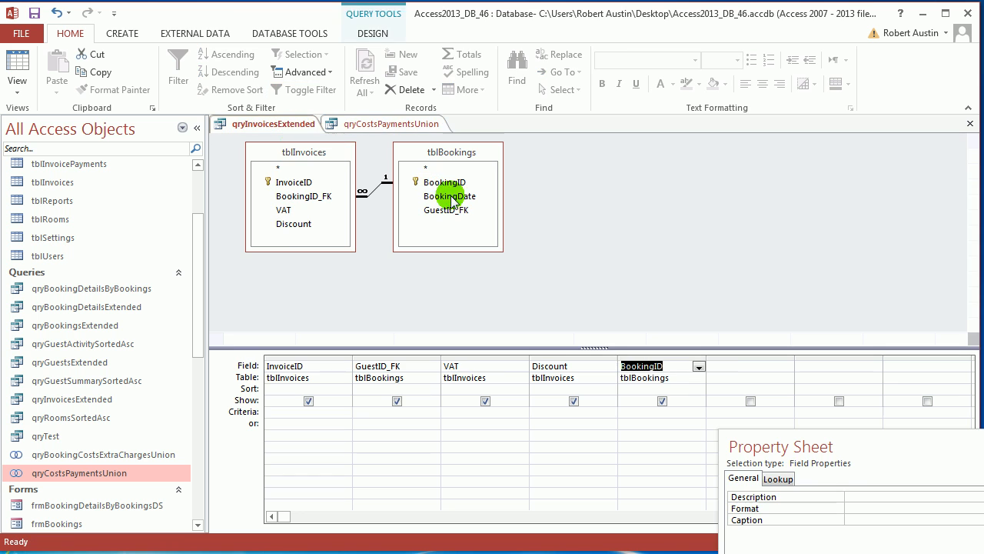
click(647, 356)
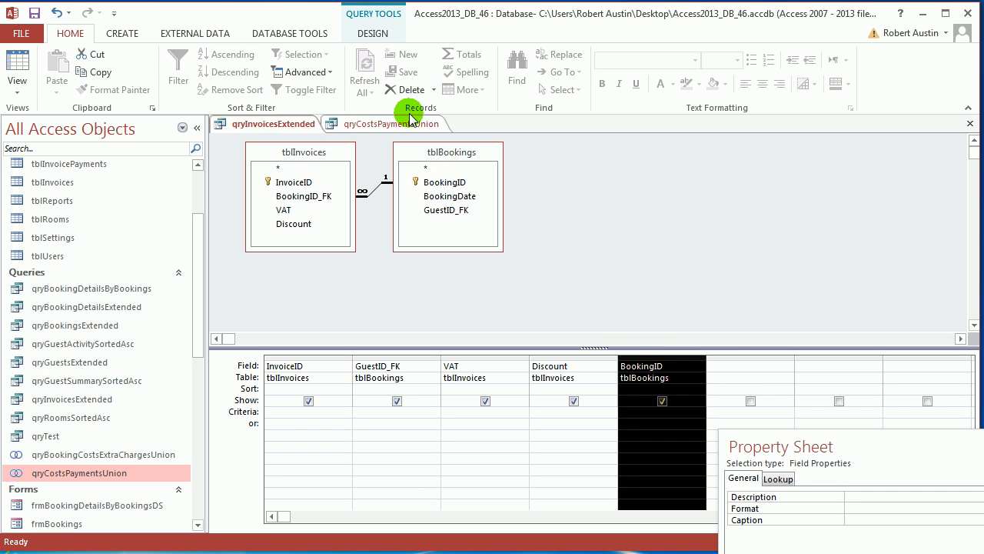
click(369, 33)
click(527, 55)
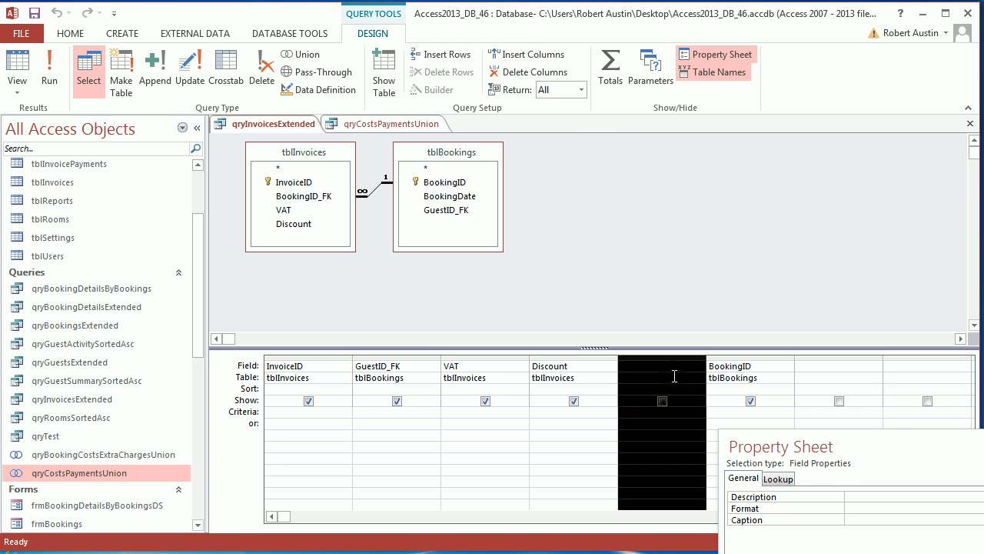
- Start a calculated field named TotalCost in the empty column using a DSum expression on "[Amount]"
click(661, 366)
click(432, 89)
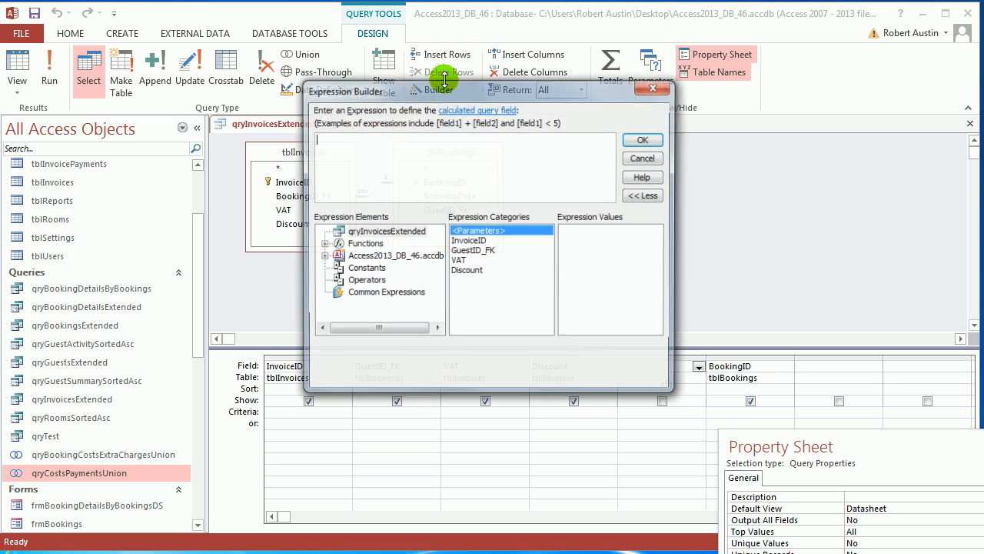
click(586, 280)
text(TotalCost:)
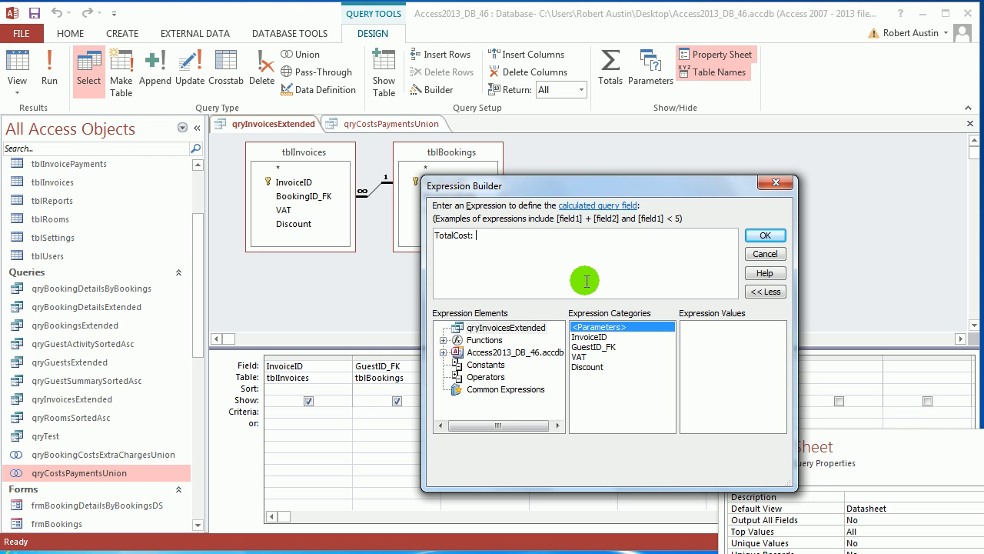
text( dsu)
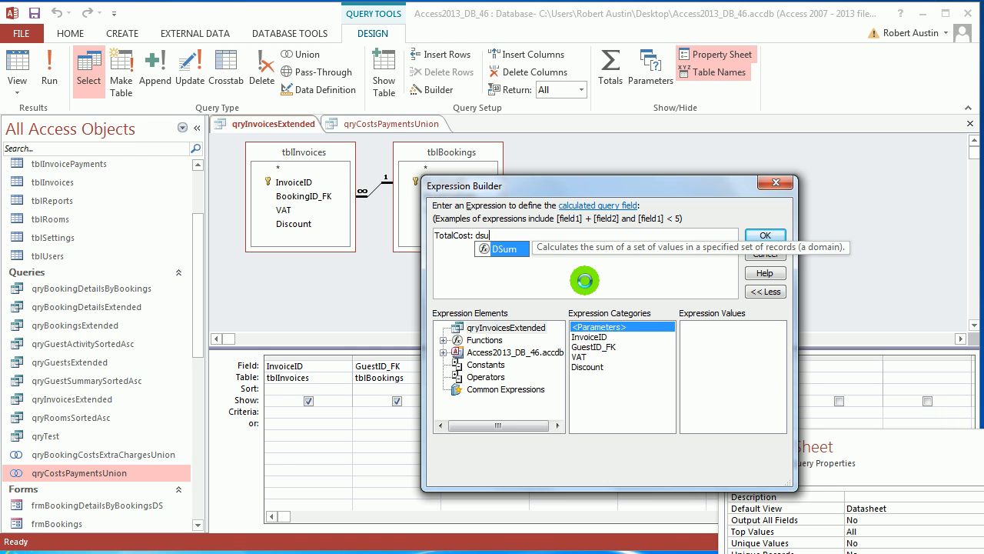
text(m()
text("[A")
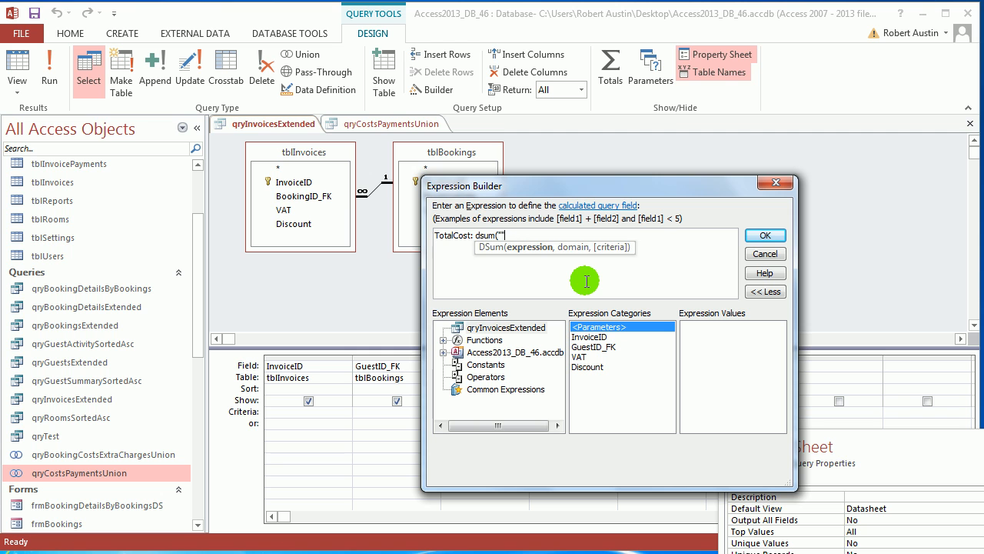
key(Left)
text([Amount]")
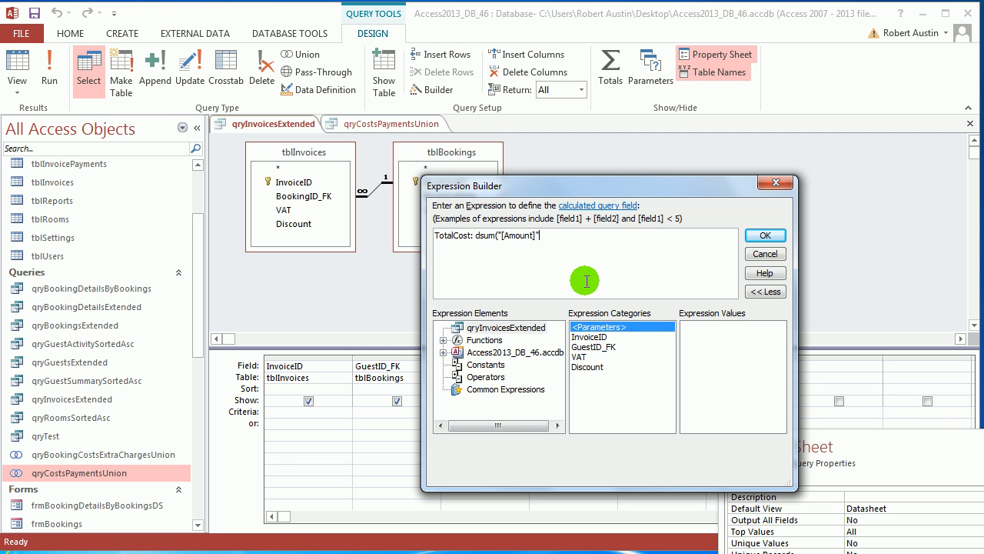
- Complete the TotalCost DSum expression with "qryCostsPaymentsUnion" as its domain and no criteria, and accept it
text(,)
key(Left)
text(qr)
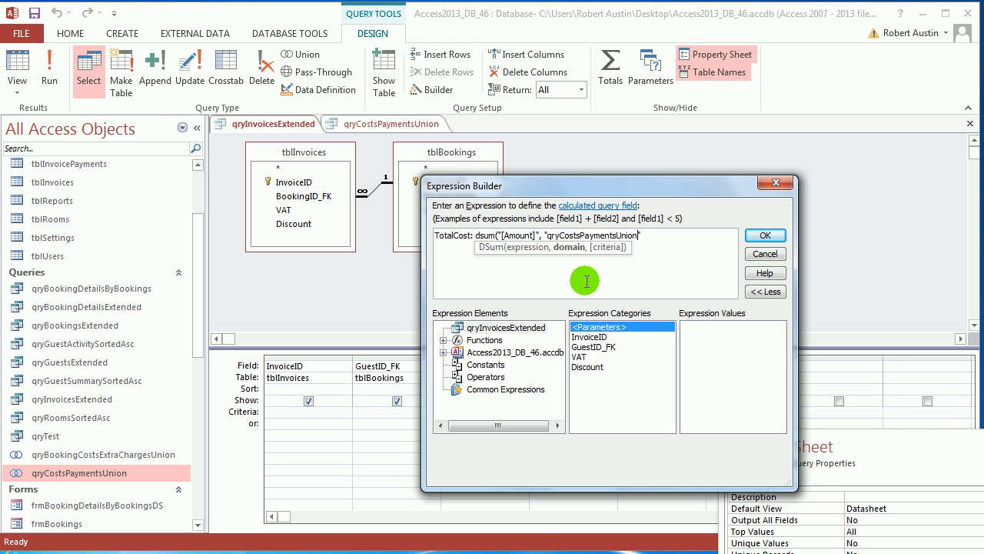
click(662, 242)
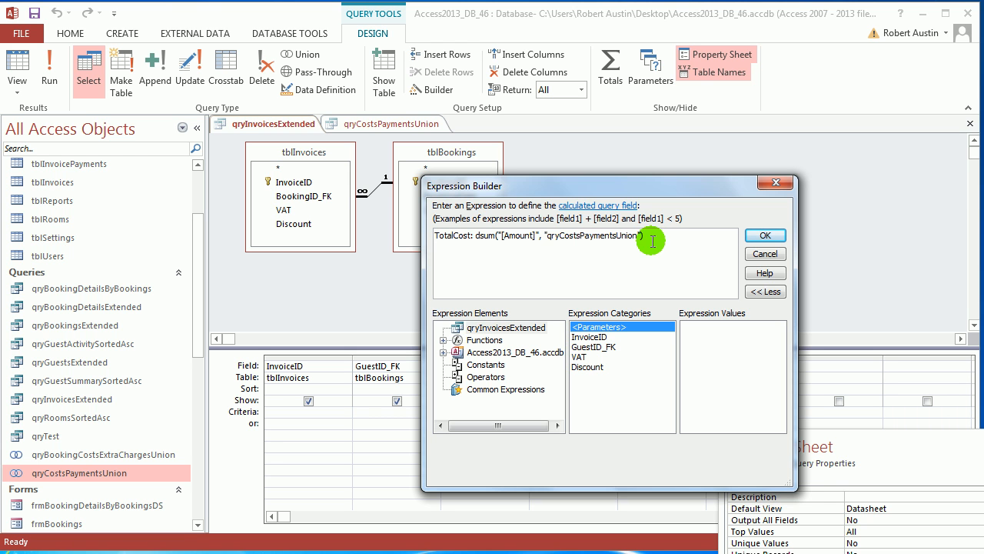
click(761, 235)
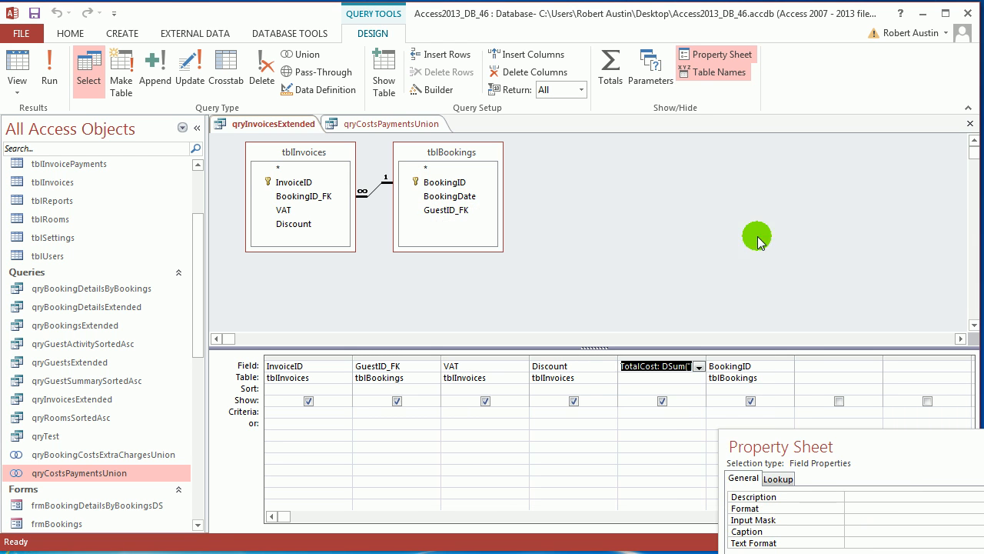
- Run qryInvoicesExtended and compare its TotalCost column with the Item entries, including payments, in qryCostsPaymentsUnion
click(53, 81)
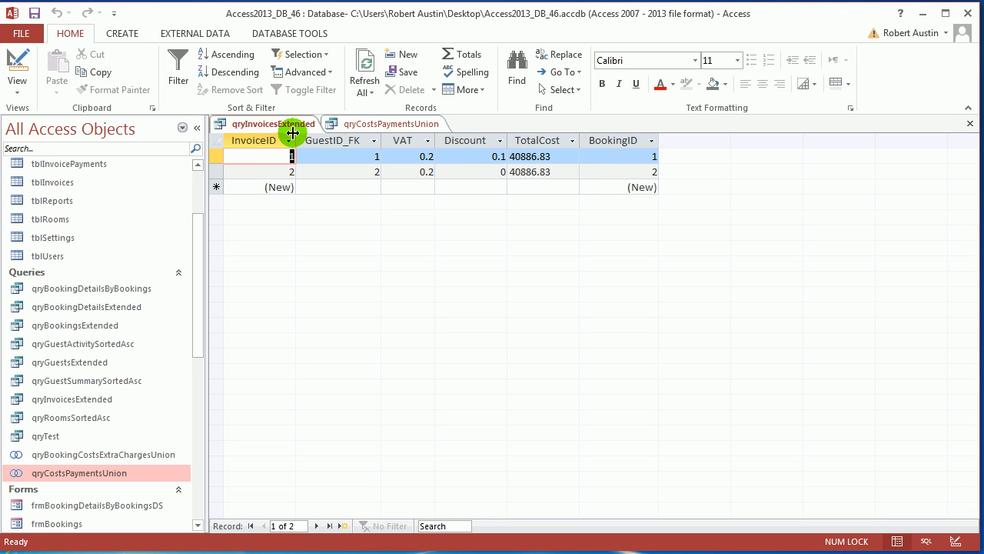
click(374, 125)
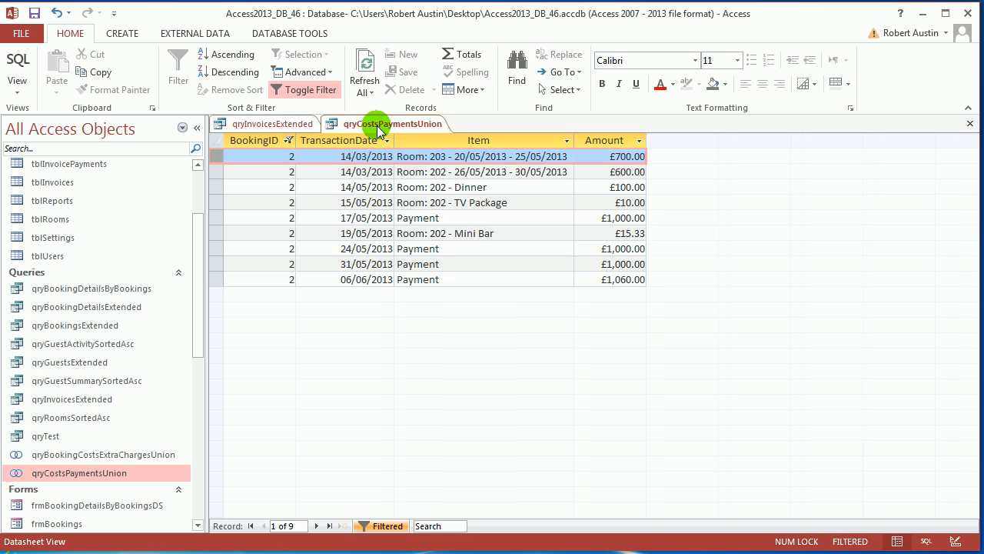
click(470, 139)
click(398, 218)
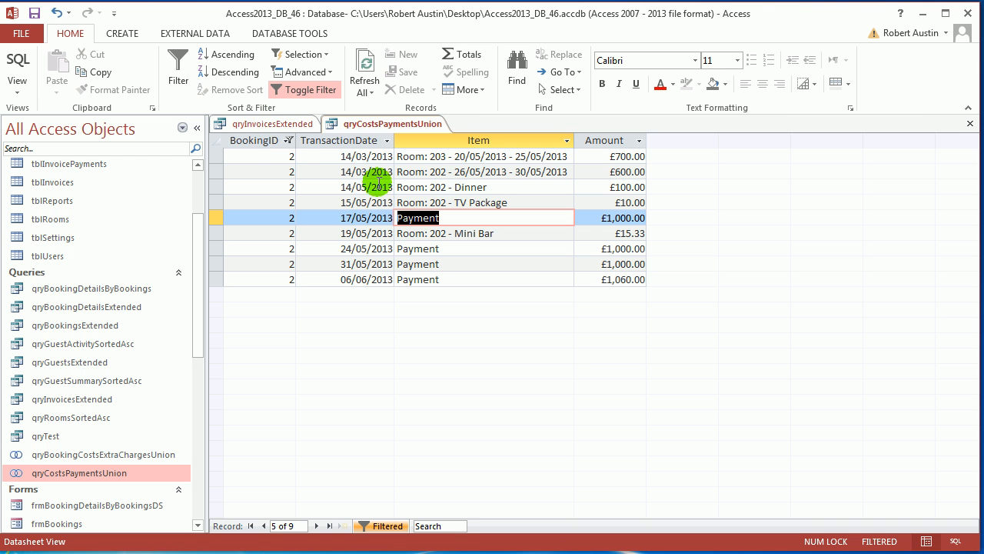
click(272, 123)
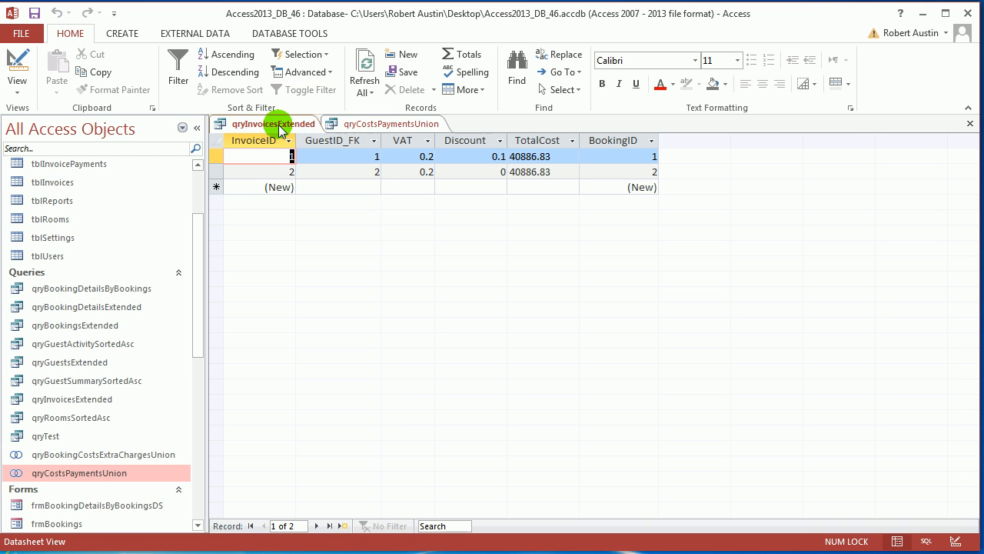
- Add the criteria "[BookingID]=" & BookingID to the TotalCost DSum expression in qryInvoicesExtended, accept it, and save and run the query
right_click(279, 129)
click(327, 191)
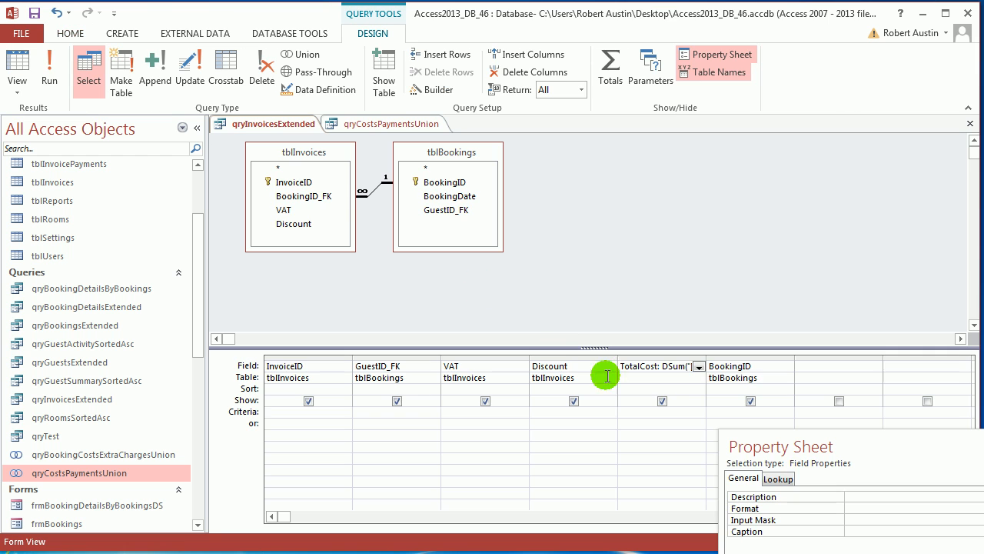
click(654, 358)
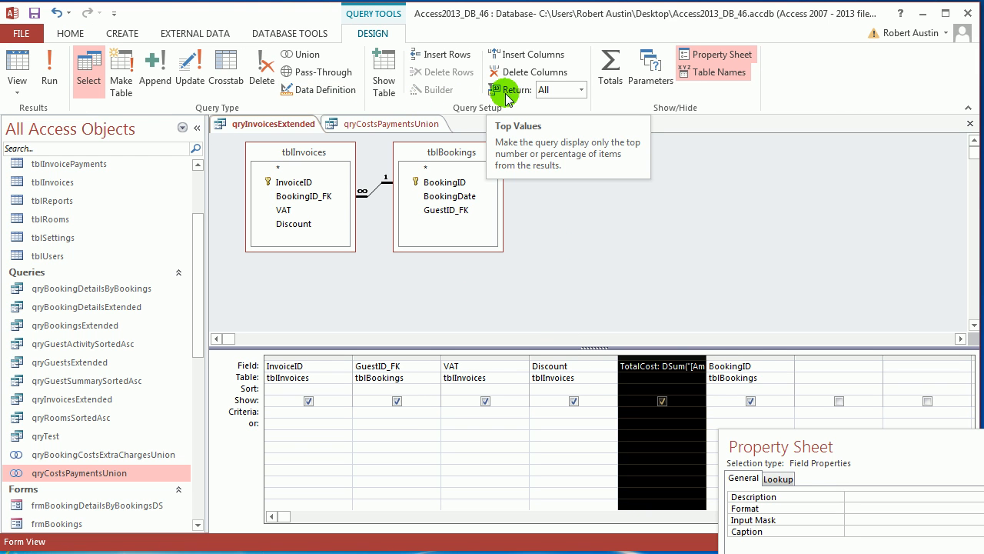
click(674, 369)
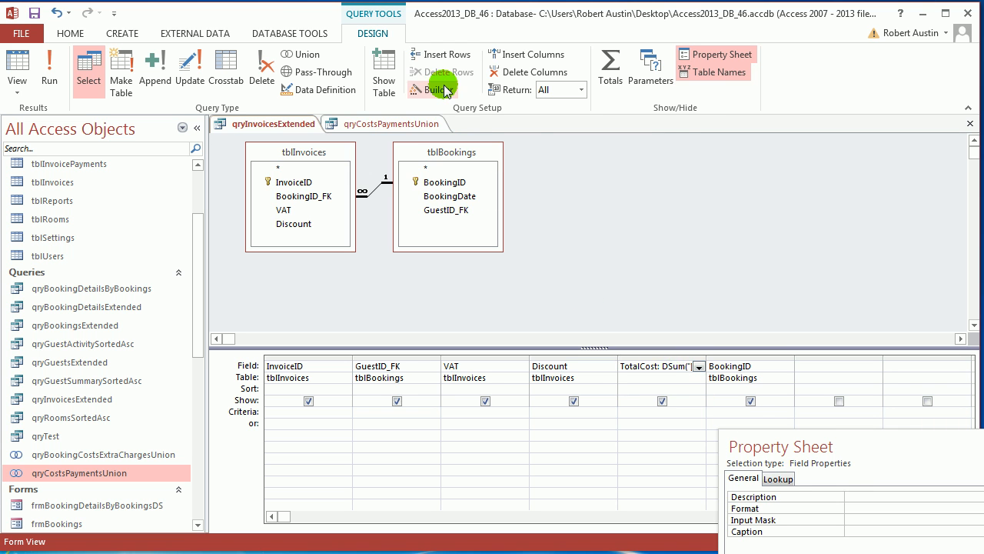
click(431, 88)
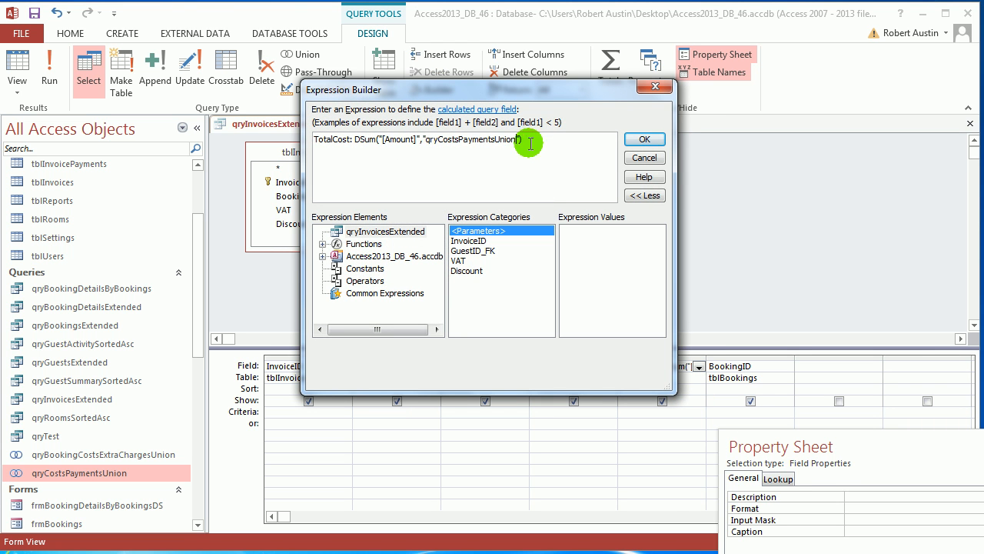
text(, ")
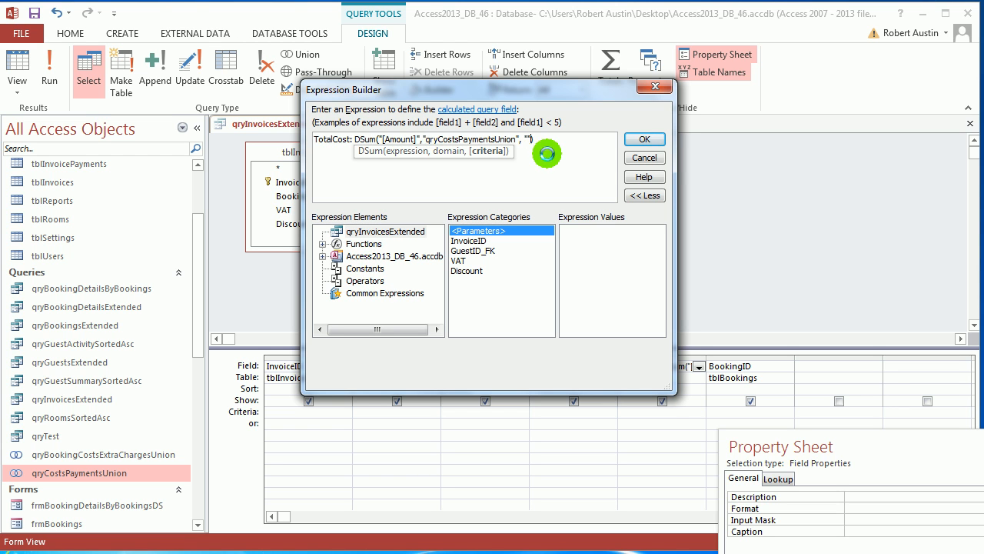
text([)
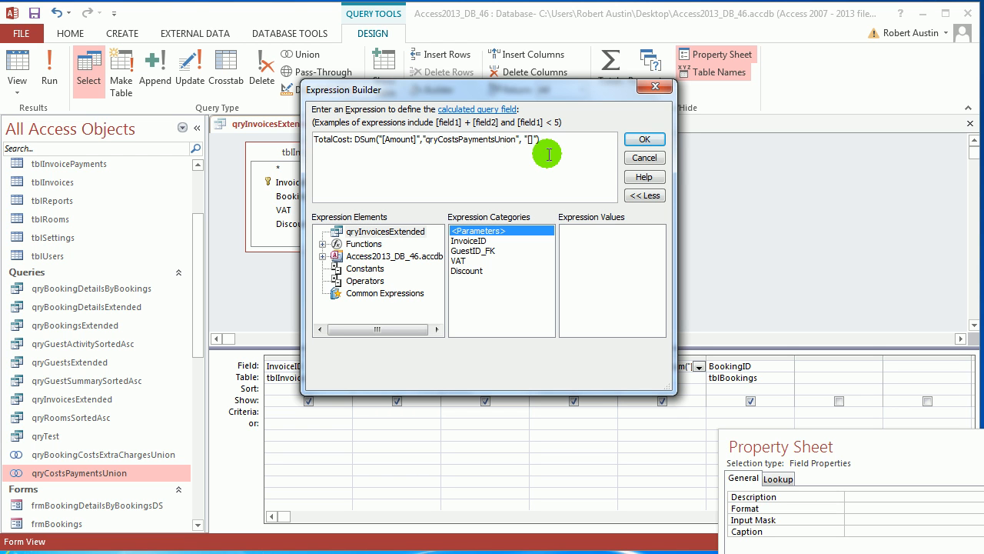
text(BookingID)
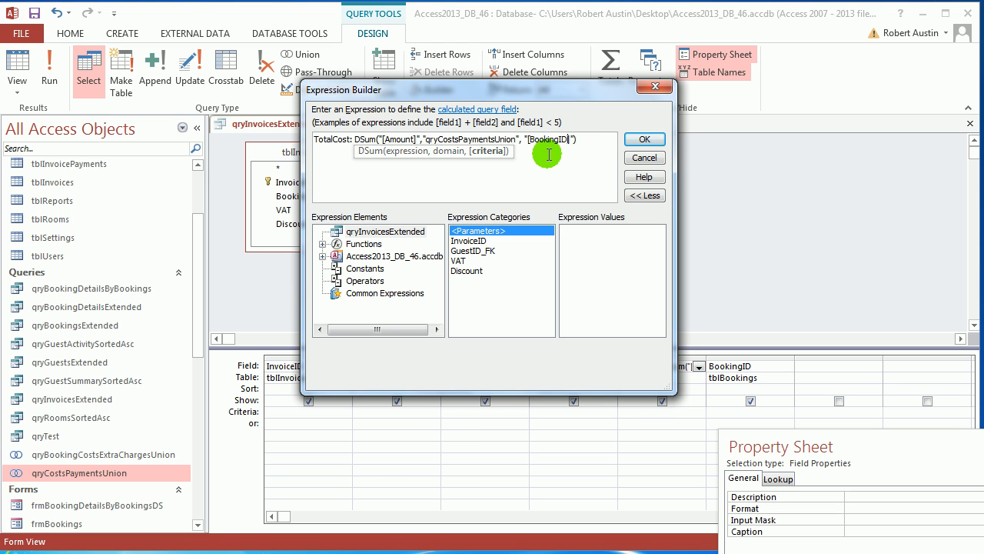
text(] =)
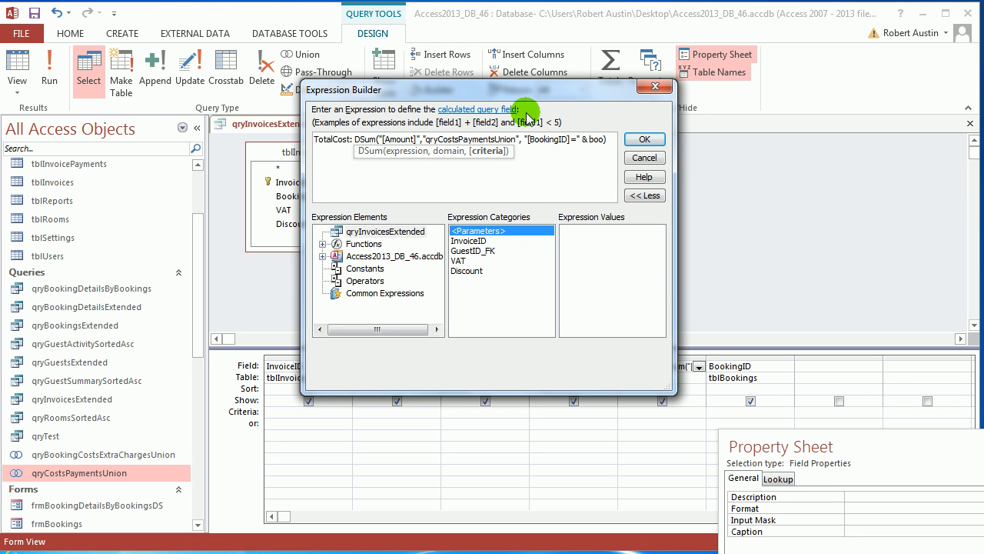
drag(518, 97, 550, 80)
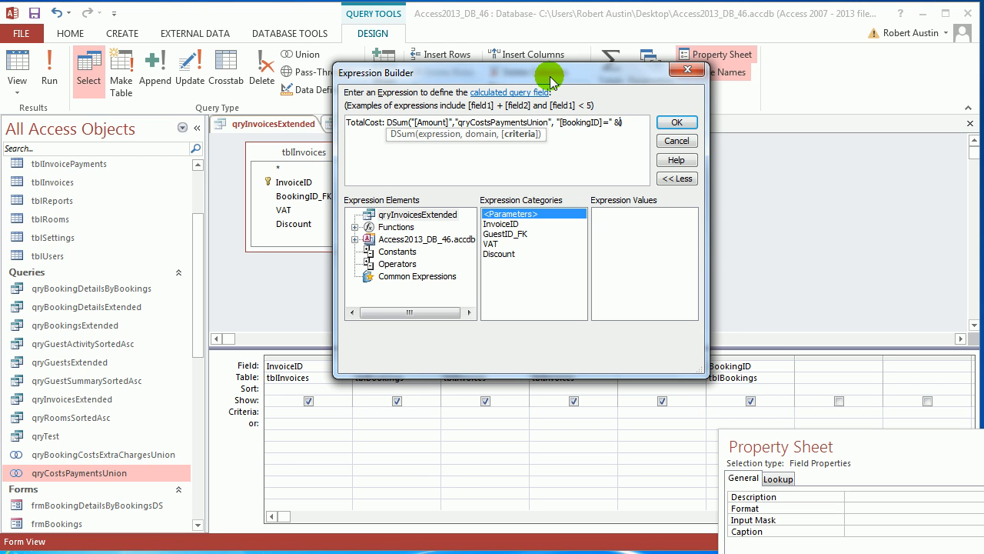
text(Booking)
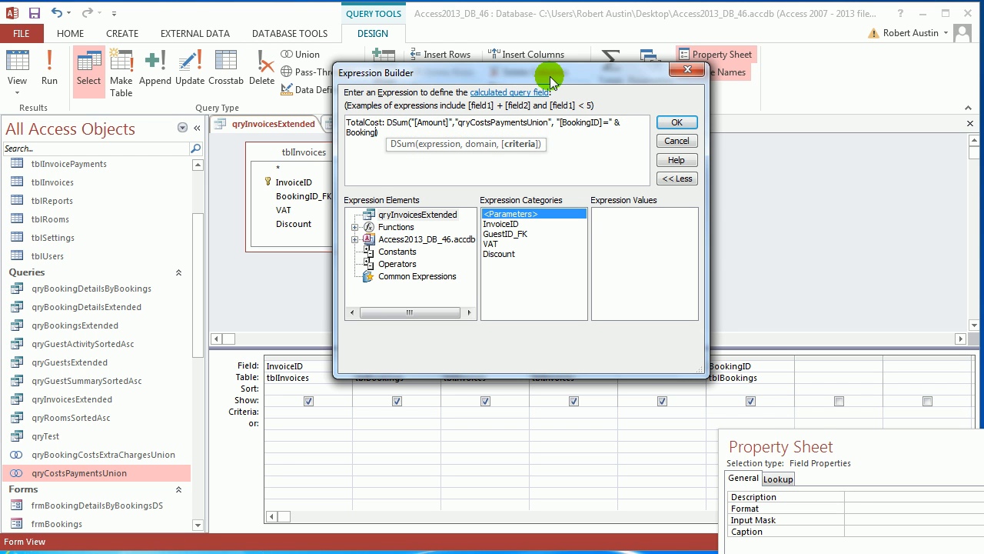
text(ID)
click(676, 122)
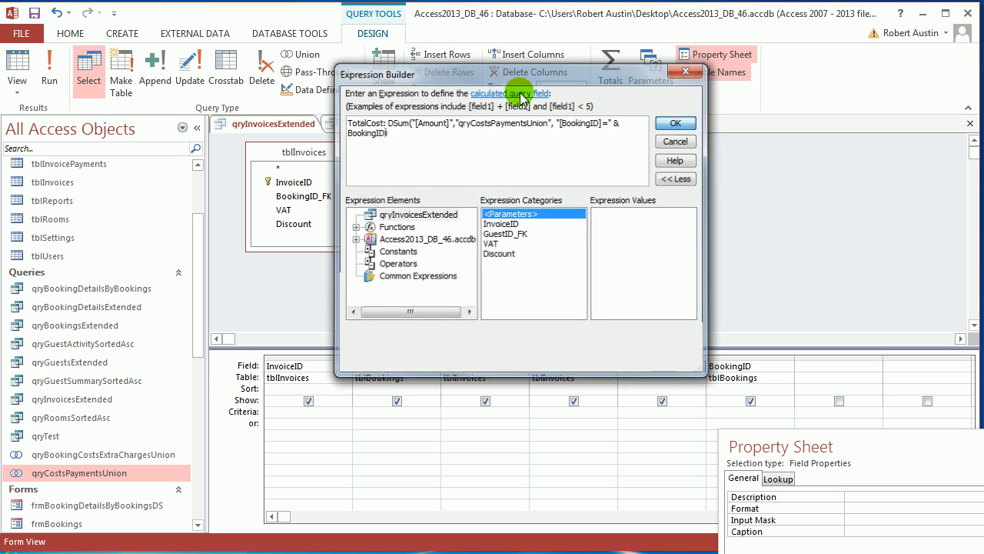
click(34, 14)
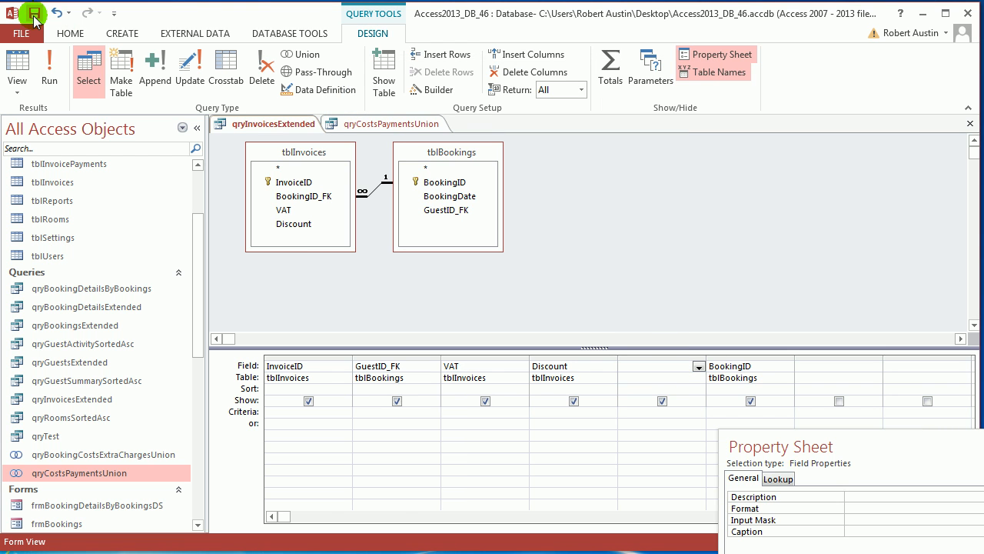
click(49, 70)
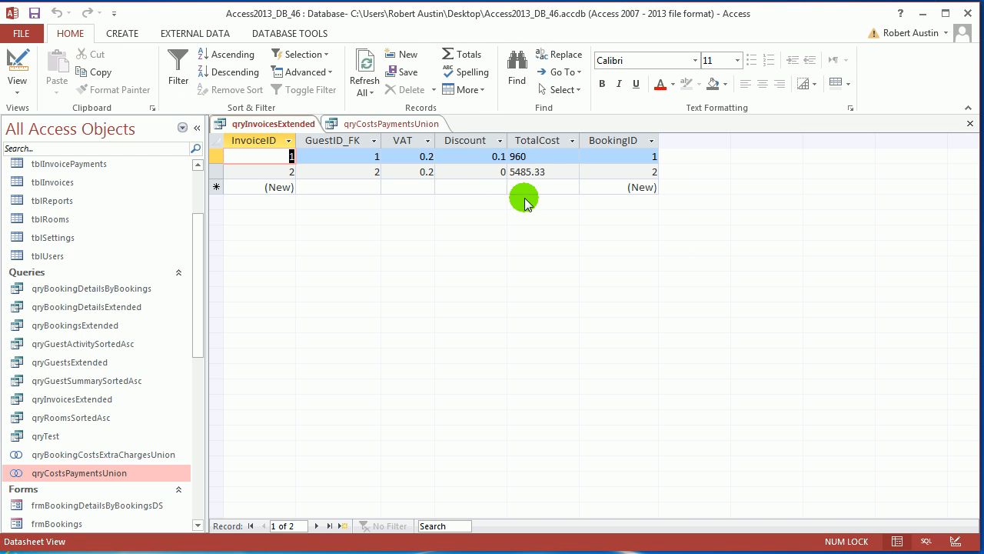
- Return to the qryInvoicesExtended design and extend the TotalCost DSum criteria with & " AND [Item]<>" after [BookingID]
right_click(286, 131)
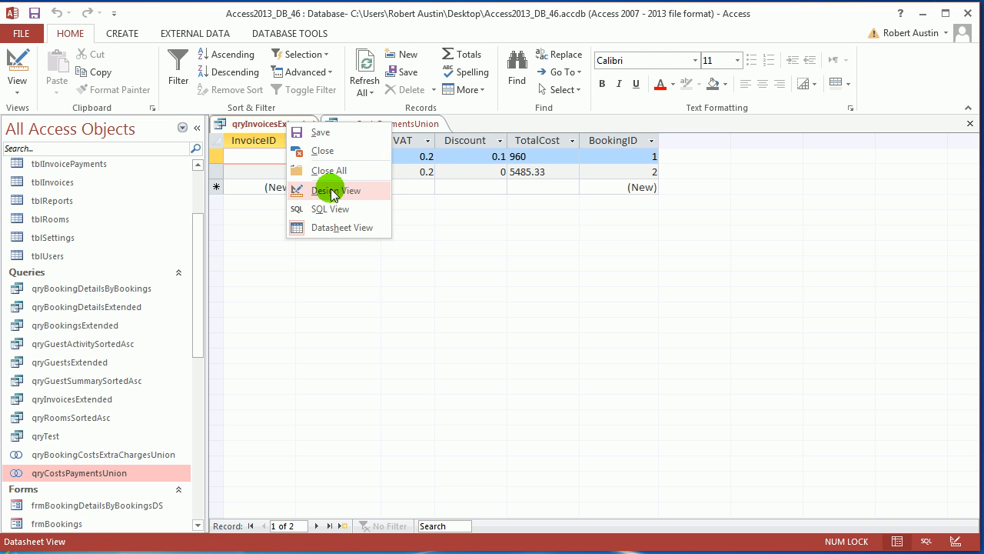
click(328, 189)
click(662, 366)
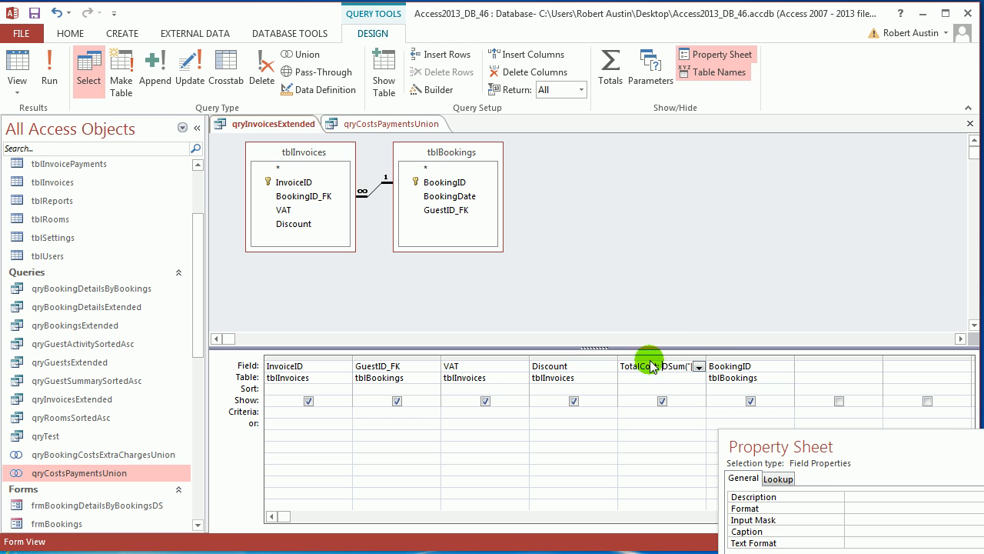
click(428, 90)
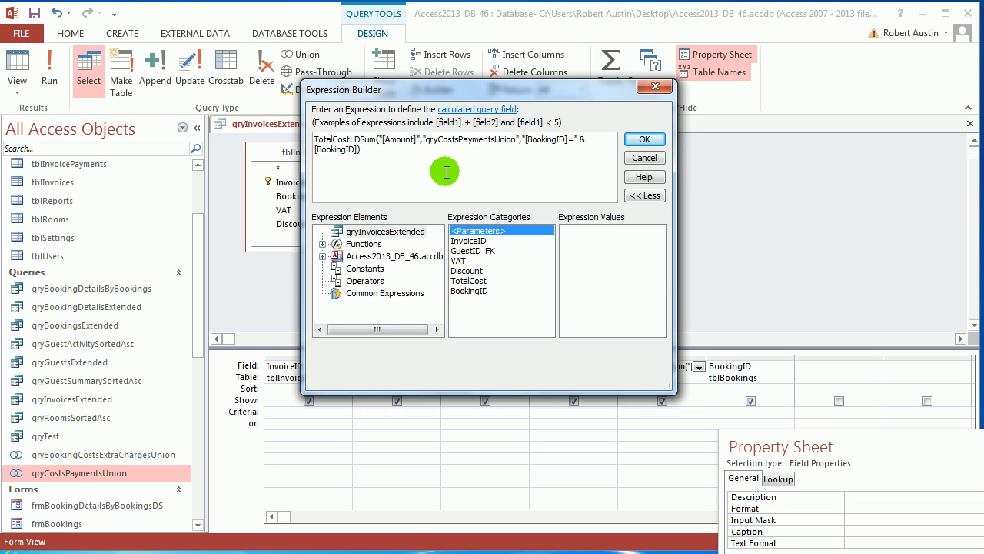
text())
text(& )
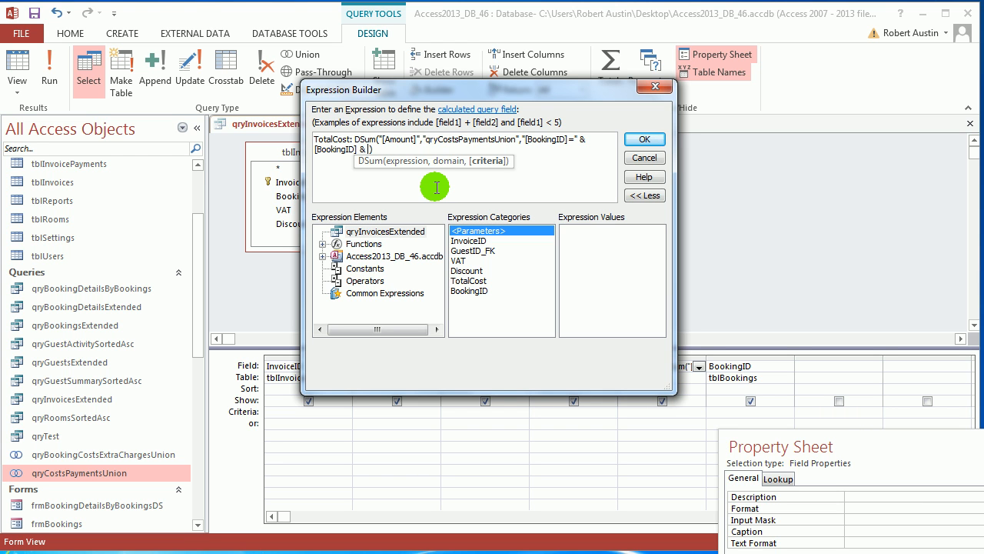
text(" AND [Item)
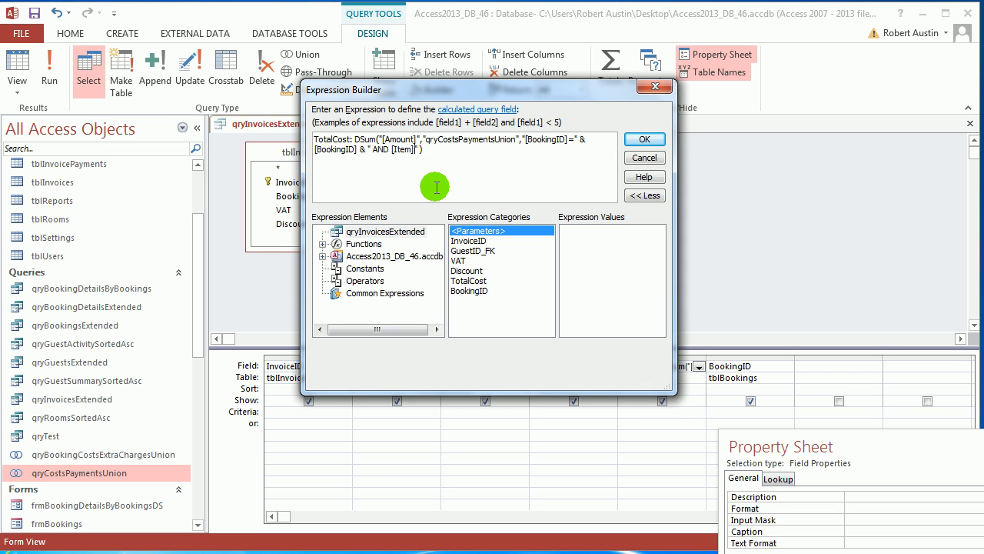
text(]<>)
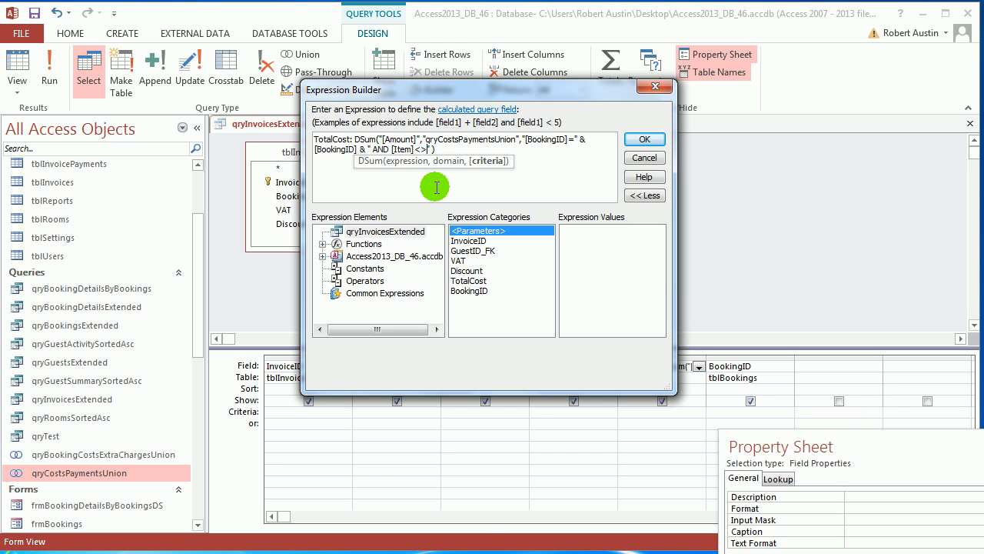
- Complete the Item condition in the TotalCost criteria with 'Payment' in single quotes, accept the expression and run the query
text('" )
text(&)
key(BackSpace)
key(Left)
key(Left)
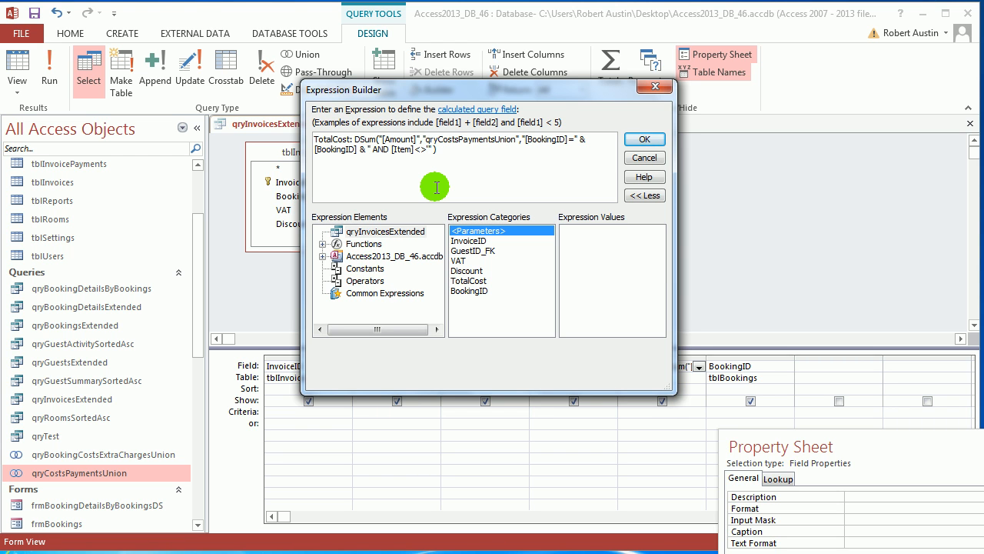
text(Payment')
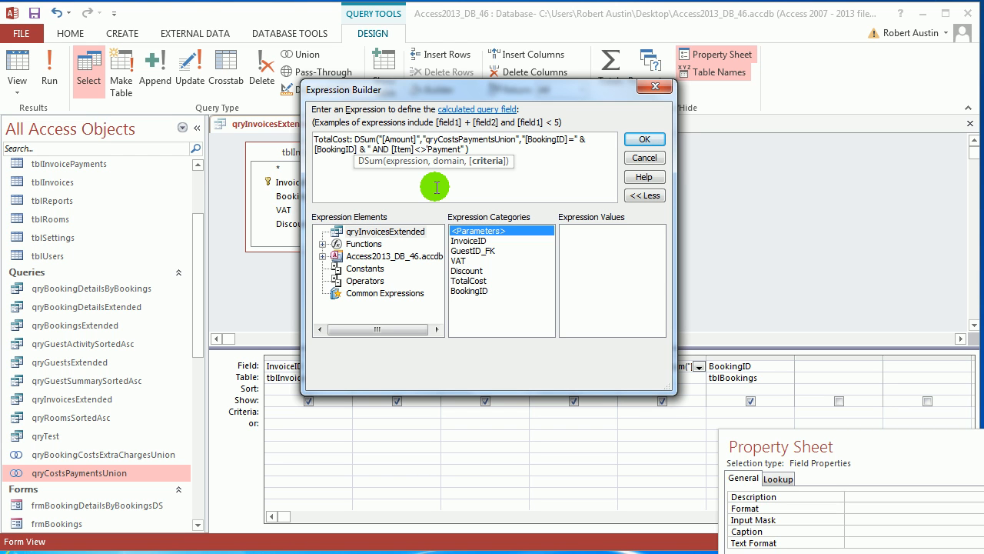
text(")
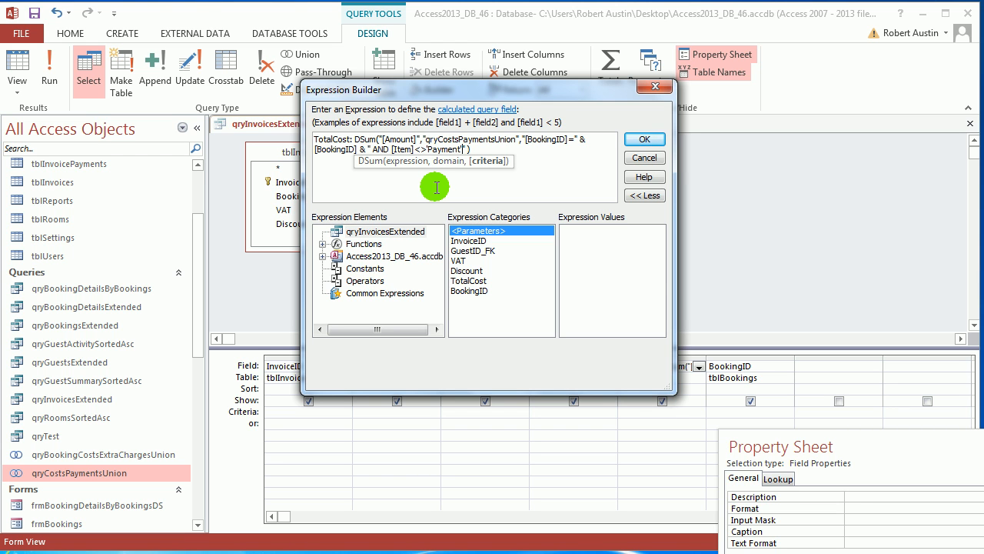
click(643, 139)
click(58, 74)
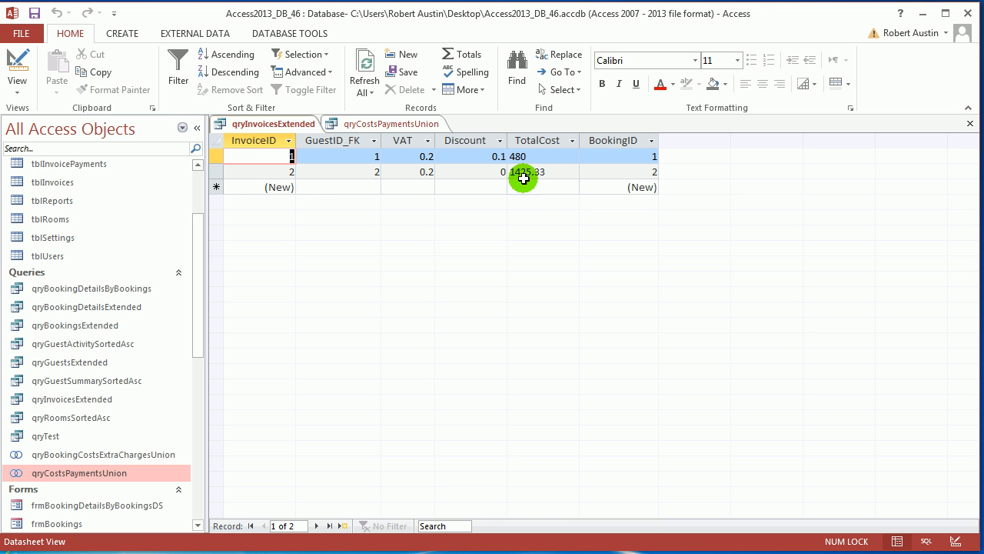
- Check the TotalCost values in qryInvoicesExtended against the non-payment amounts in qryCostsPaymentsUnion, and examine the Discount of the first invoice
click(395, 123)
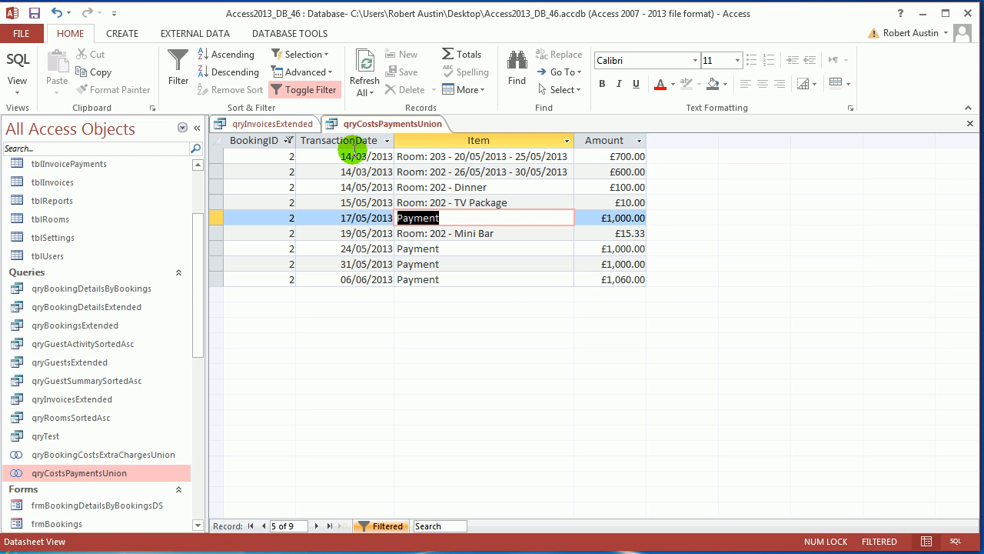
click(293, 124)
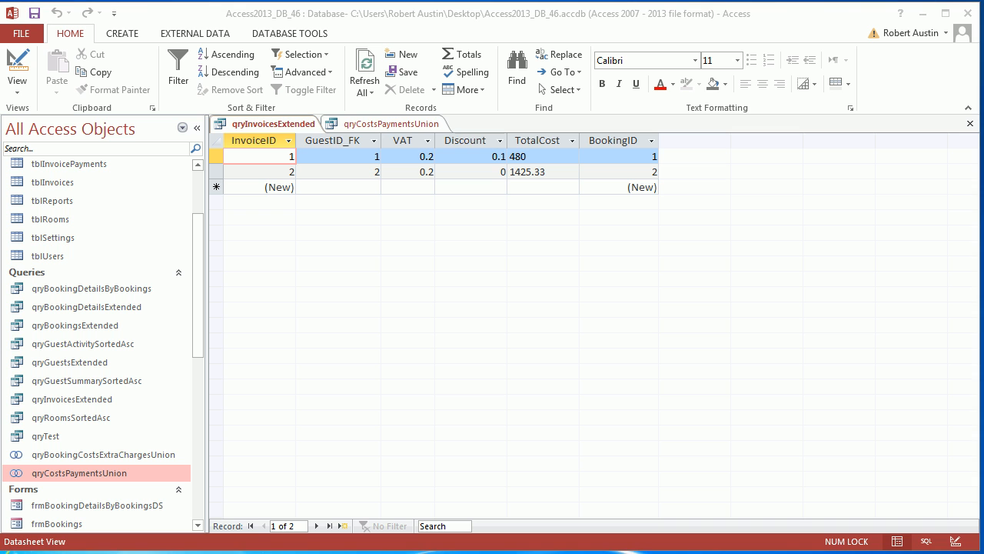
click(404, 123)
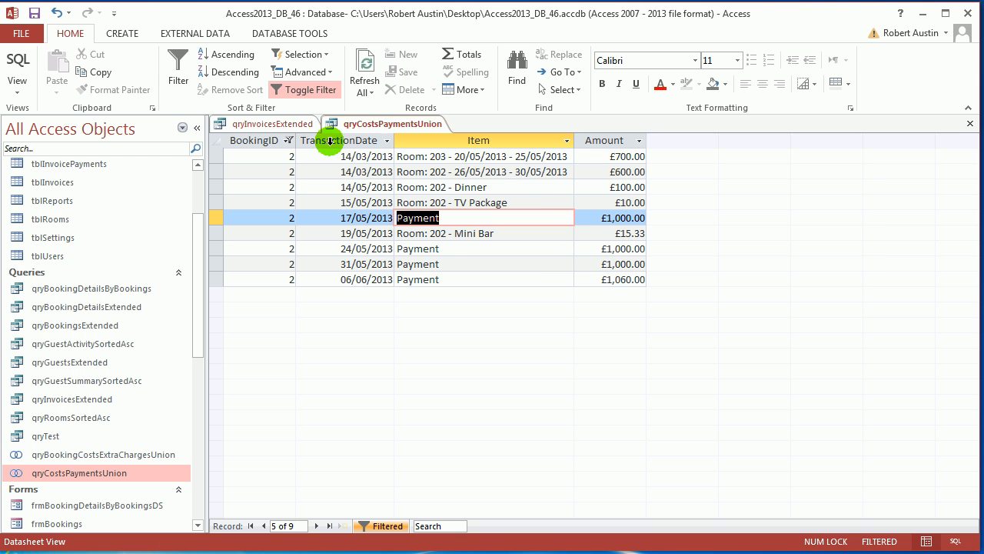
click(273, 124)
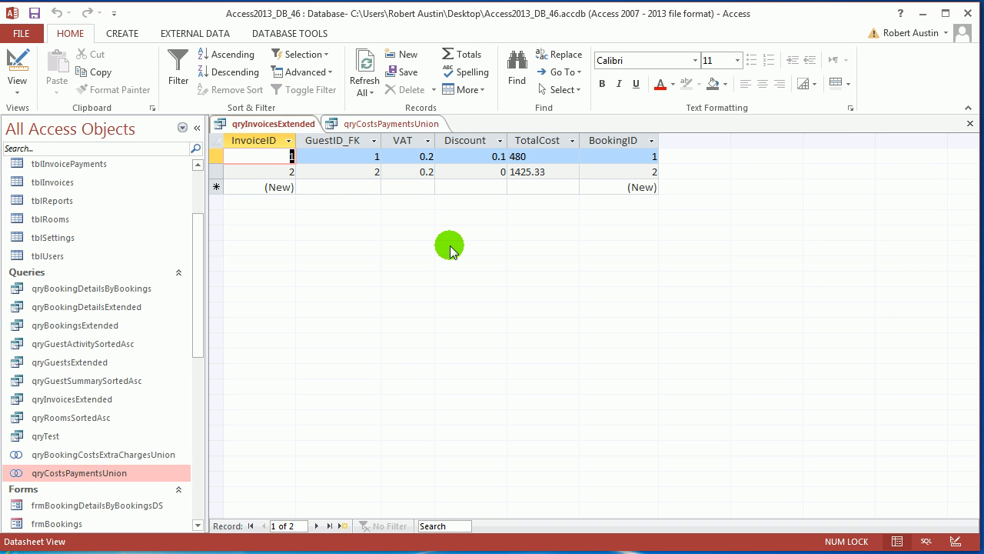
click(512, 156)
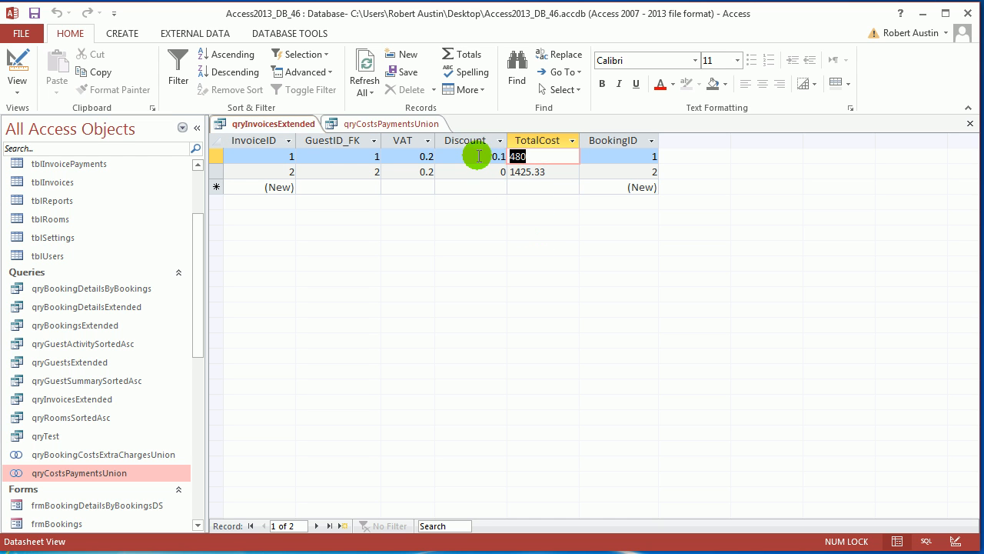
drag(477, 157, 511, 158)
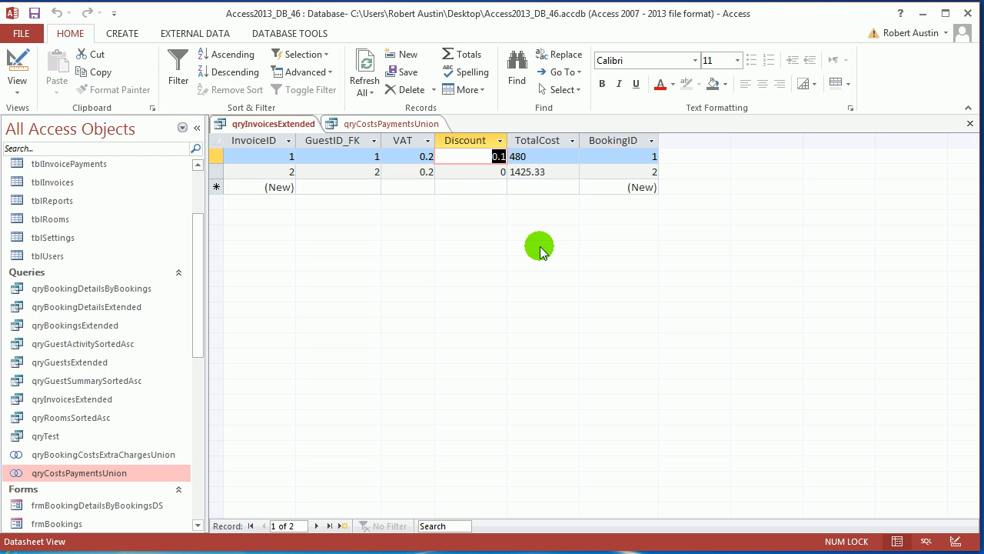
click(531, 156)
drag(530, 156, 509, 155)
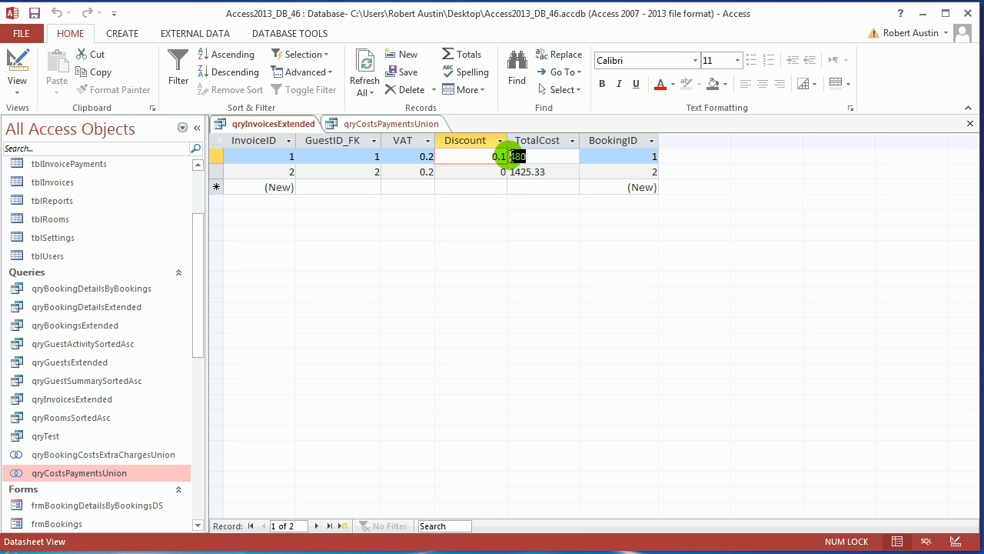
- Return to the qryInvoicesExtended design and wrap the TotalCost DSum expression in Nz( ,0) so empty totals give 0
right_click(289, 132)
click(332, 198)
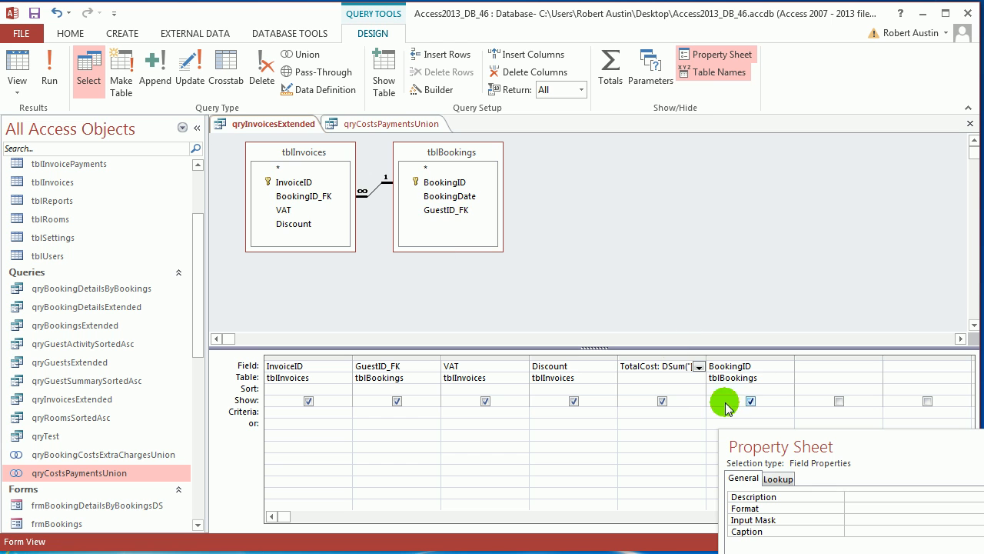
click(432, 89)
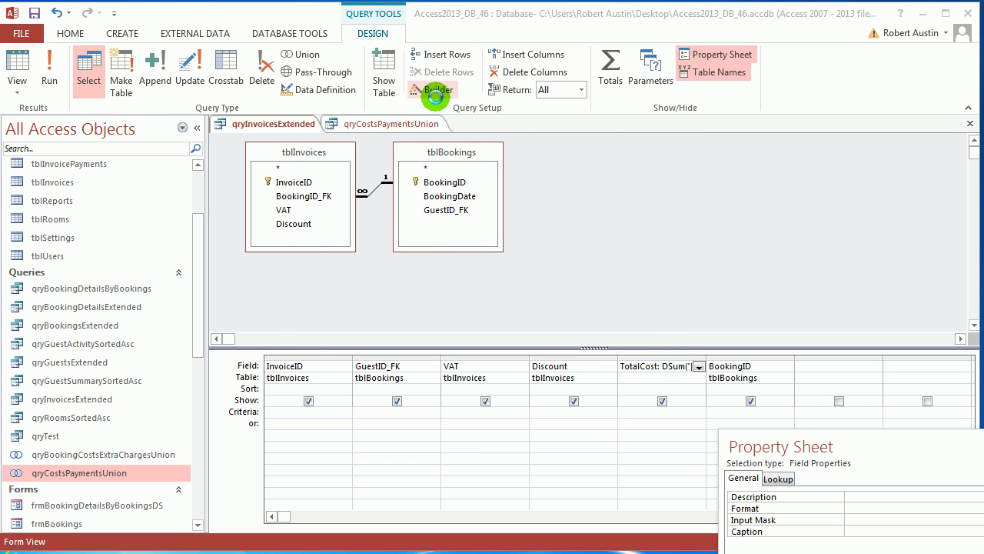
click(353, 140)
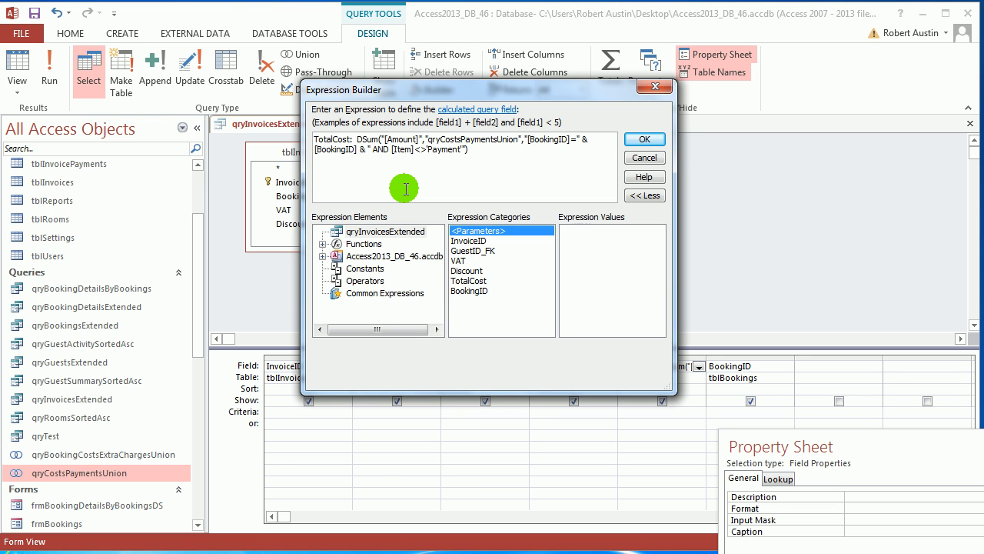
text(nz()
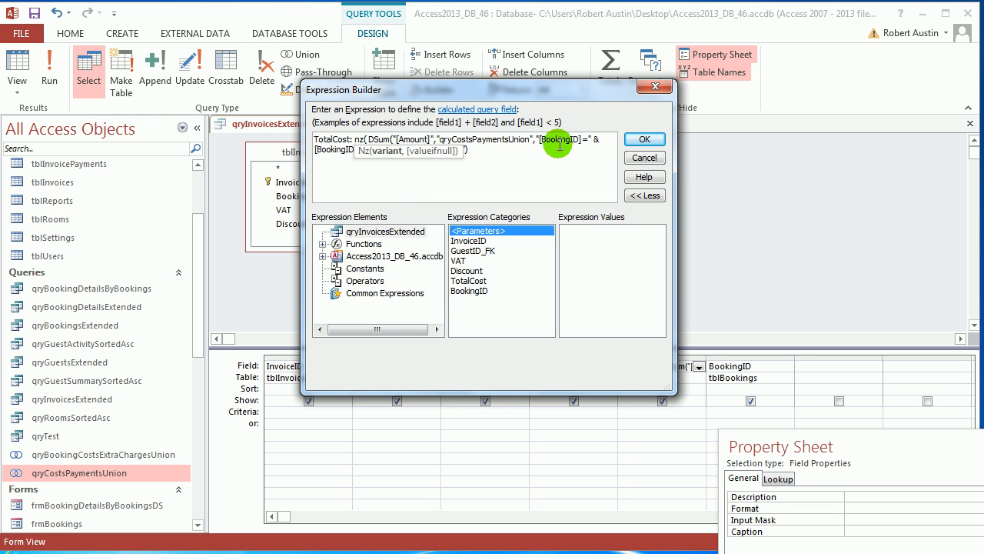
click(509, 152)
text(,0))
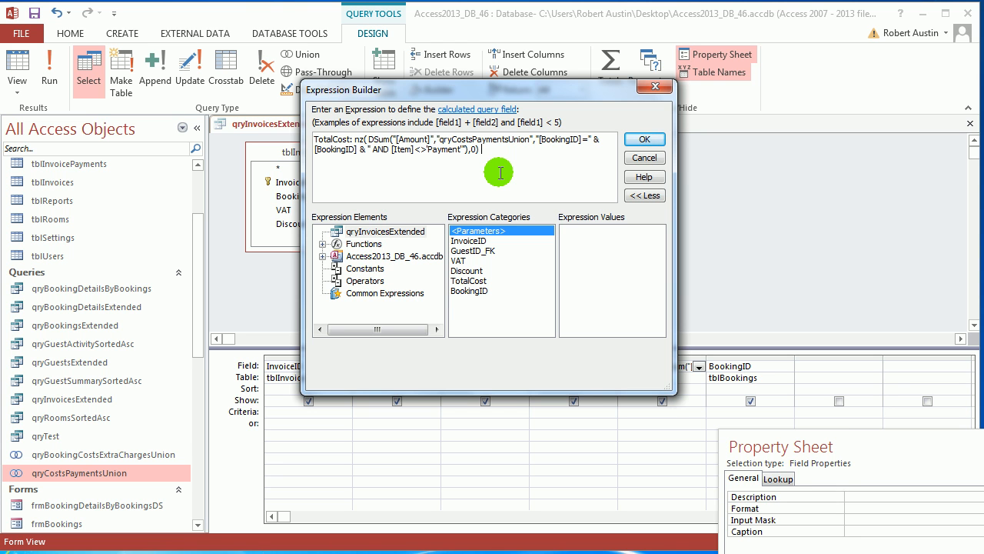
- Multiply the TotalCost Nz expression by (1-[Discount]), accept the expression and run the query
drag(486, 94, 685, 2)
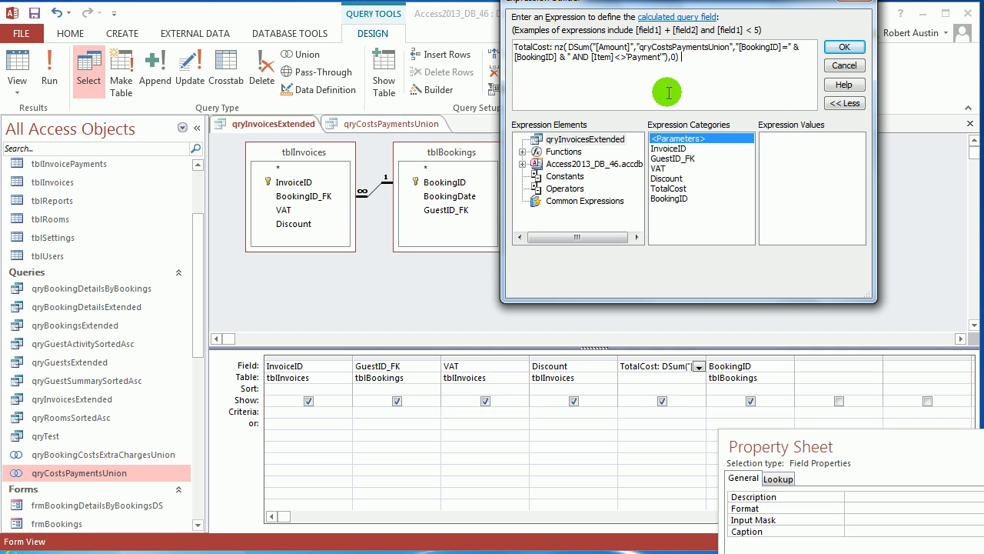
text(*)
text( 0)
text(/)
key(BackSpace)
text(1/)
key(BackSpace)
text(-[Di)
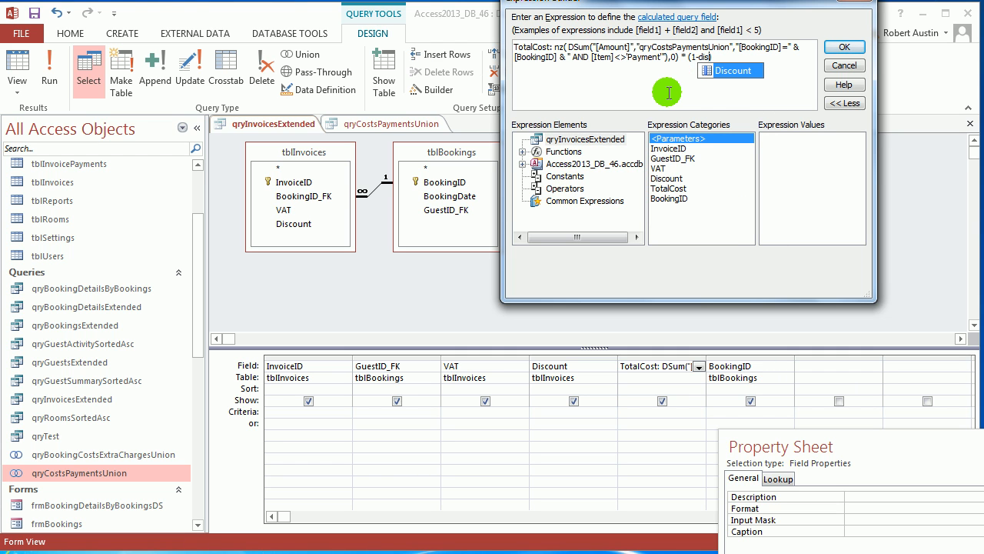
double_click(734, 71)
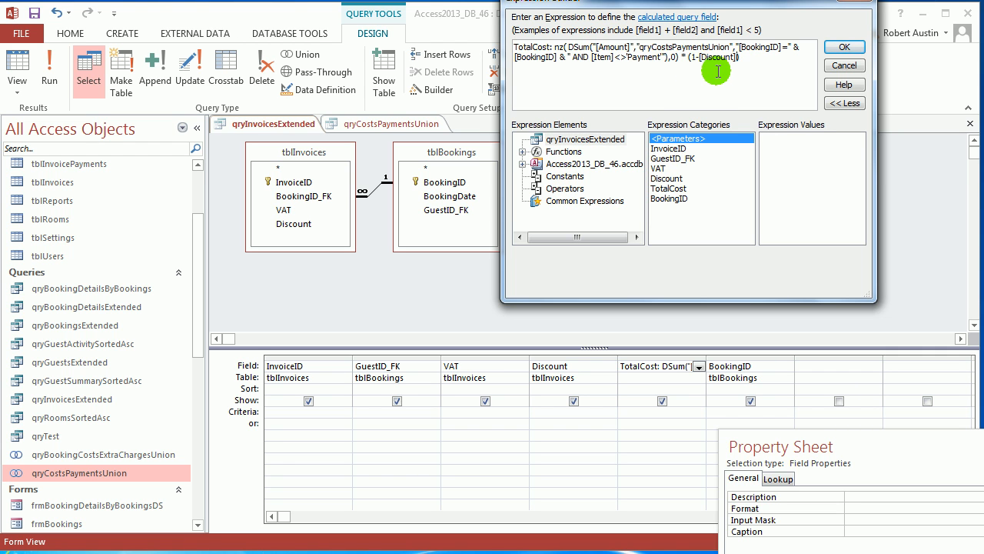
click(834, 47)
click(49, 73)
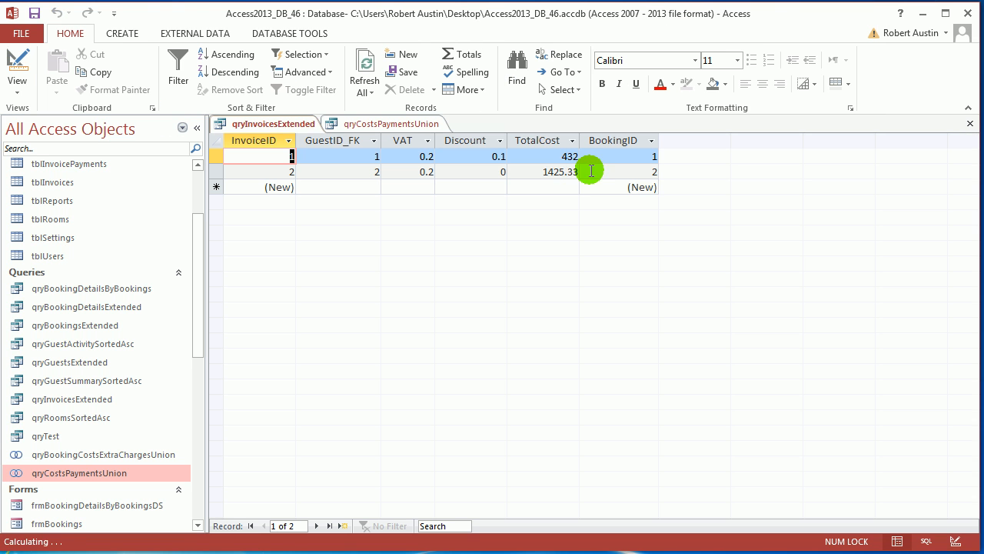
- Examine the discounted TotalCost, the Amount column and SQL of qryCostsPaymentsUnion, and the VAT column of qryInvoicesExtended
click(569, 156)
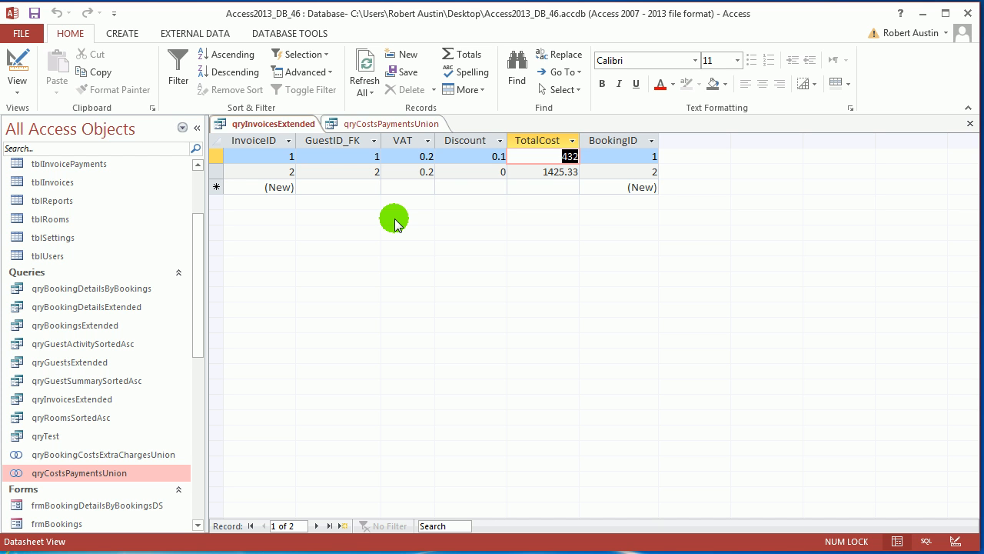
click(385, 129)
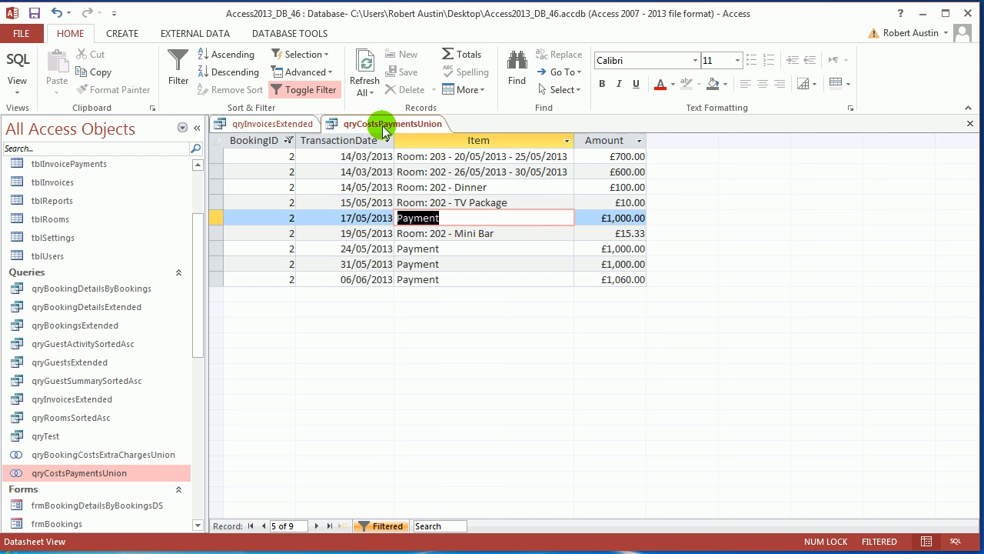
click(623, 143)
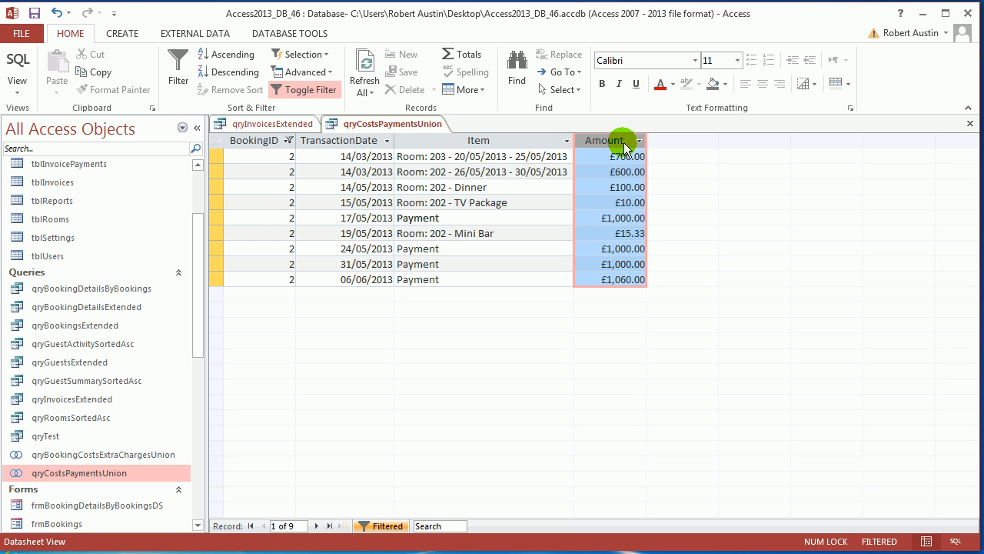
right_click(408, 127)
click(468, 192)
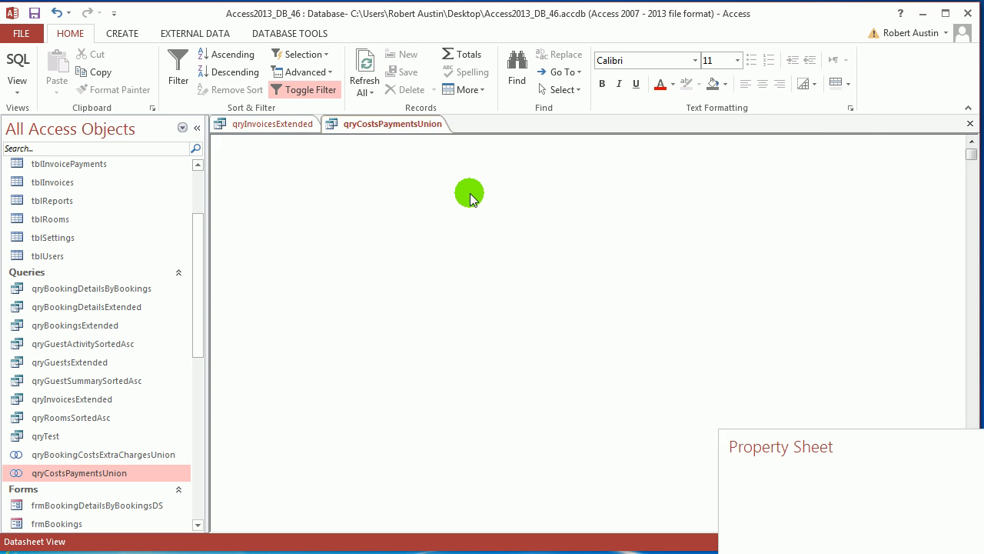
click(470, 193)
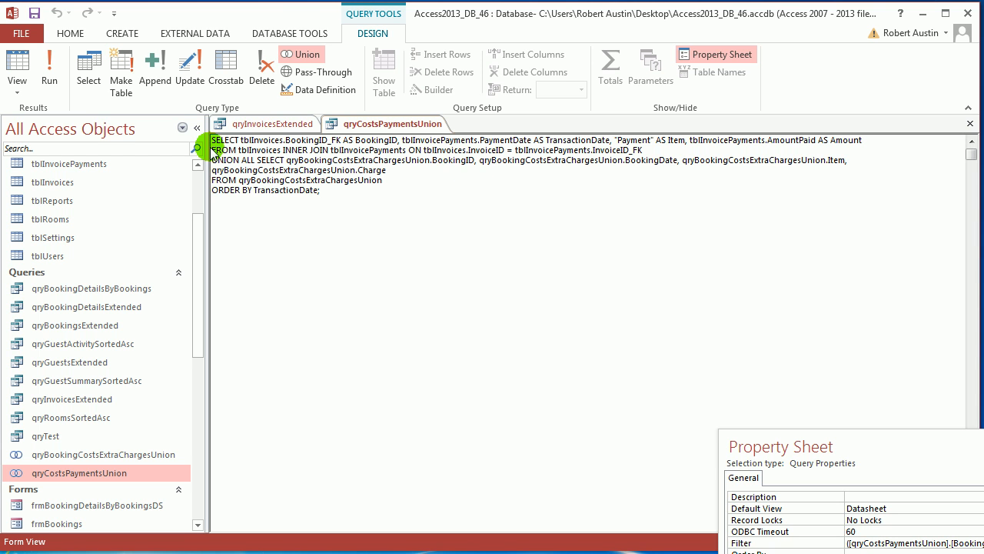
click(261, 126)
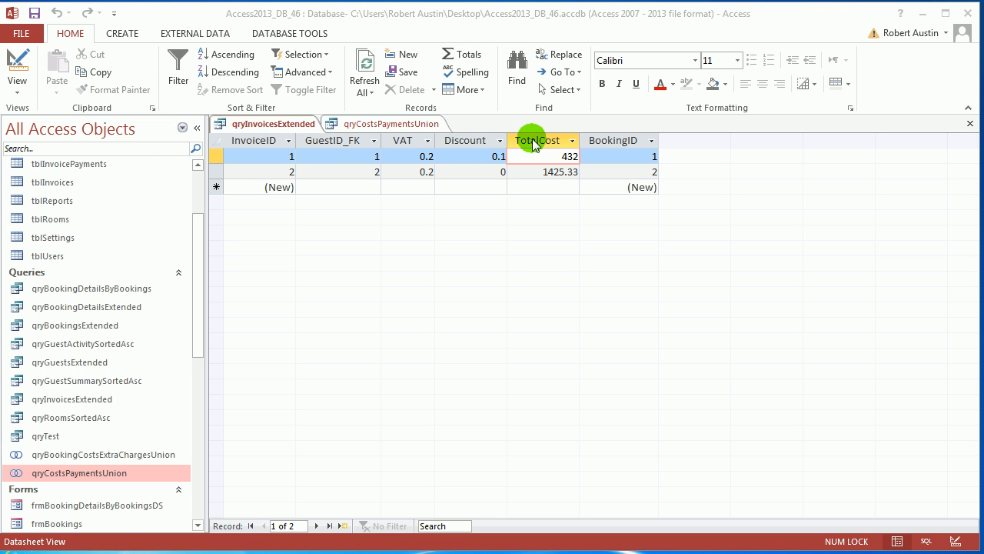
click(410, 144)
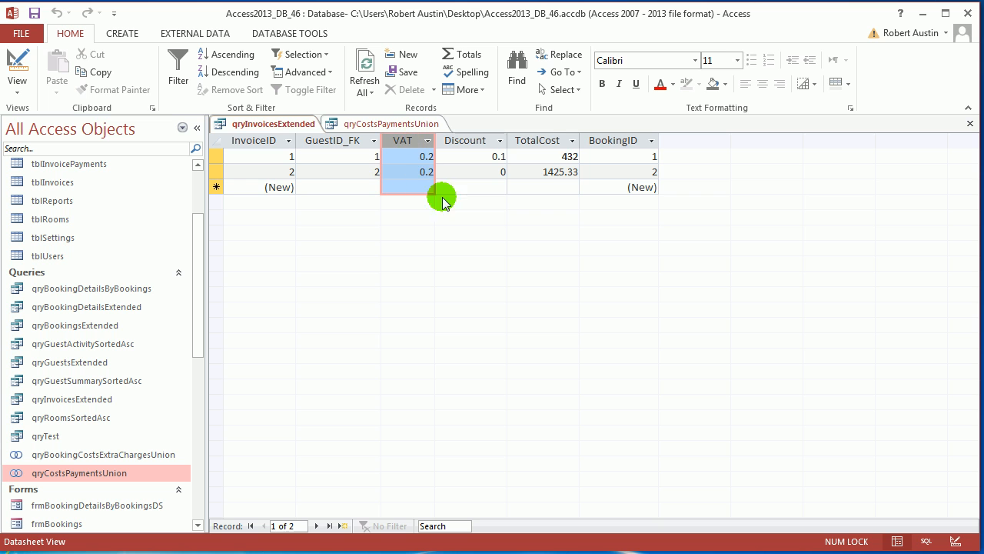
click(545, 138)
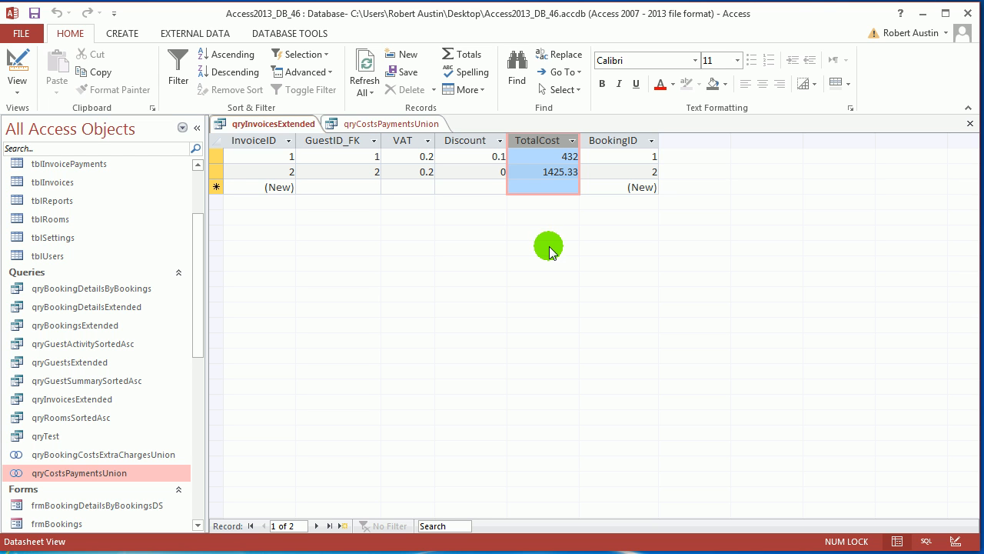
click(400, 140)
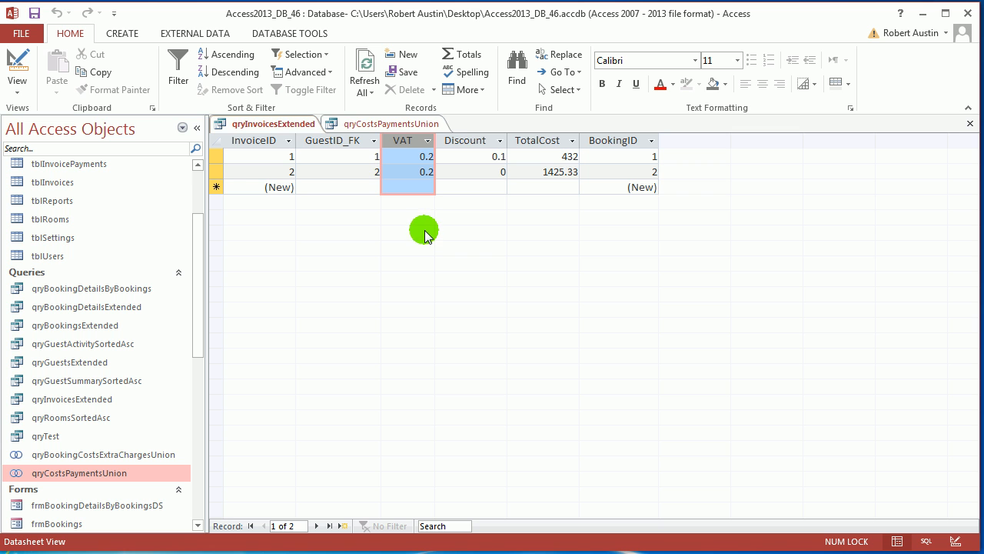
- Reopen the TotalCost expression in the qryInvoicesExtended design, append *(1+[VAT]), accept it, run the query and check the first invoice's TotalCost
right_click(285, 125)
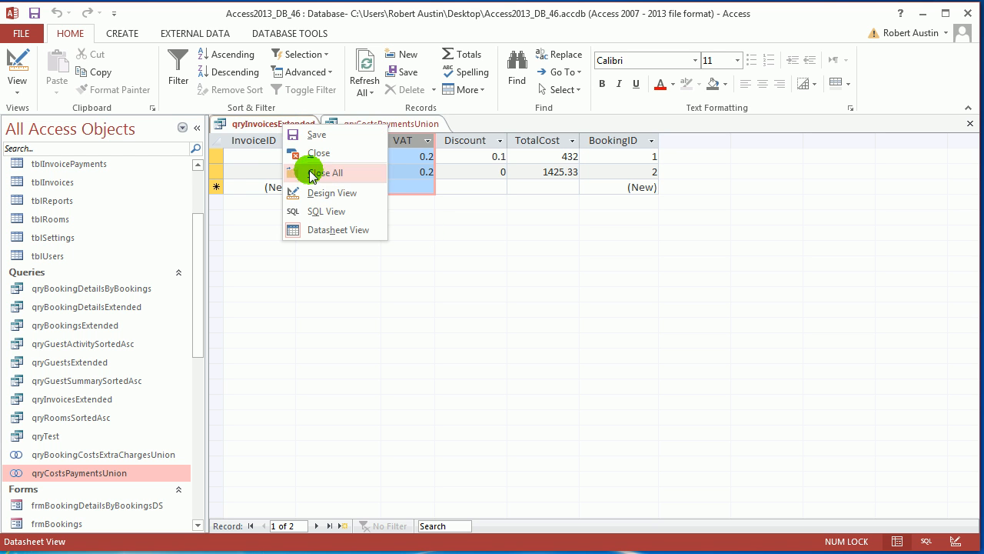
click(322, 192)
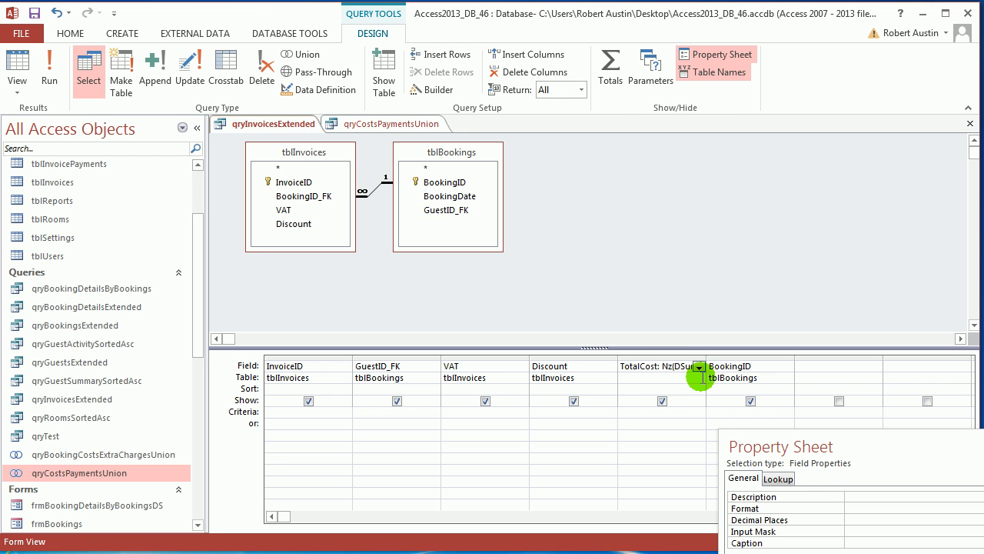
click(659, 367)
click(433, 89)
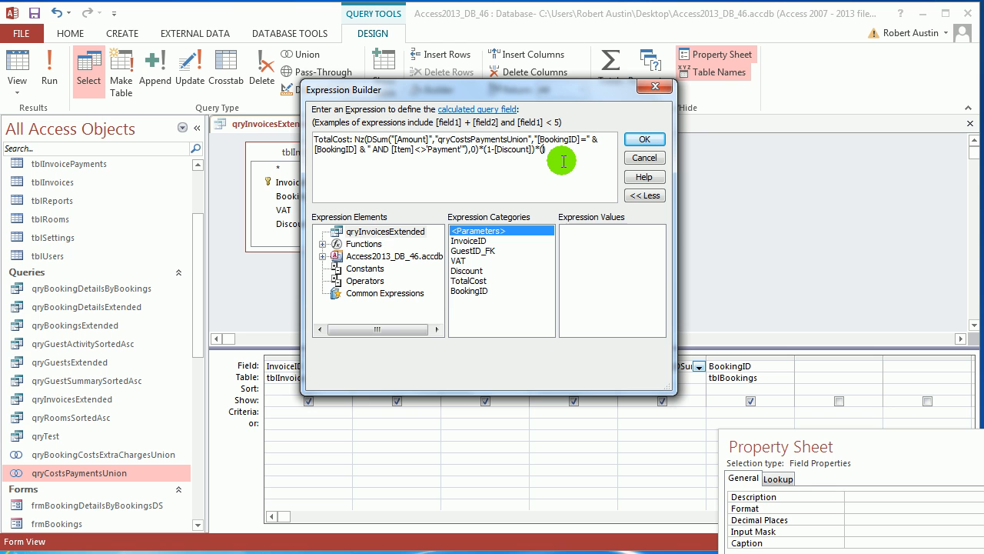
text(va)
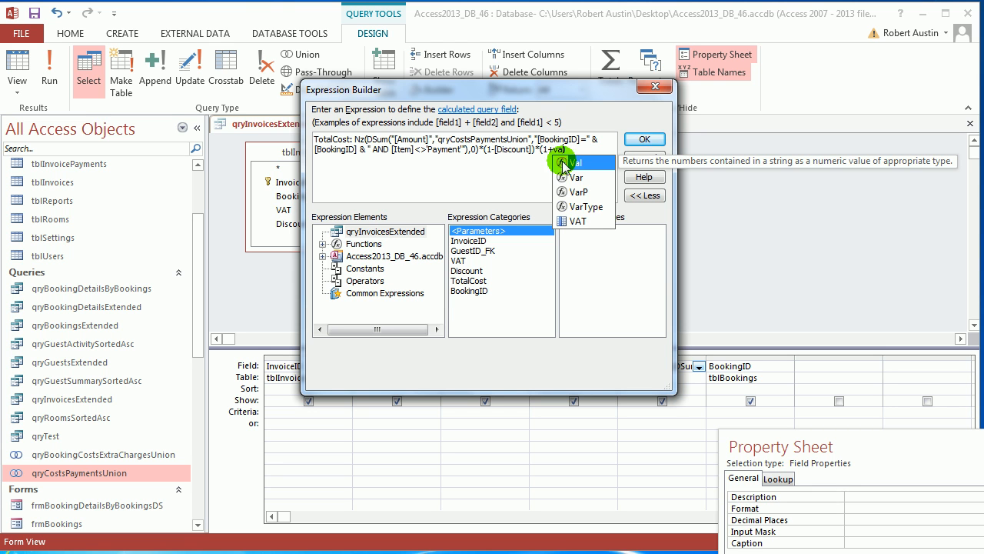
double_click(581, 219)
click(641, 143)
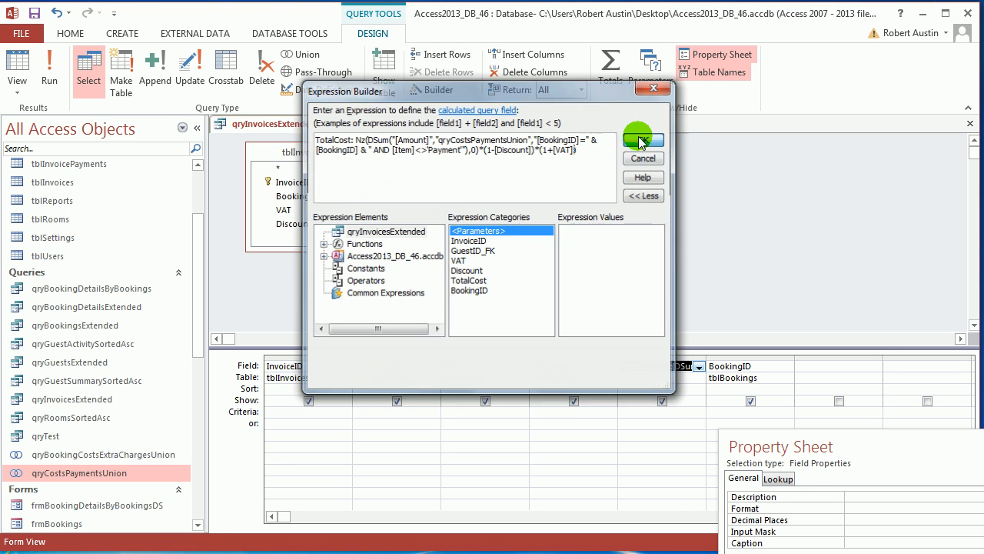
click(51, 68)
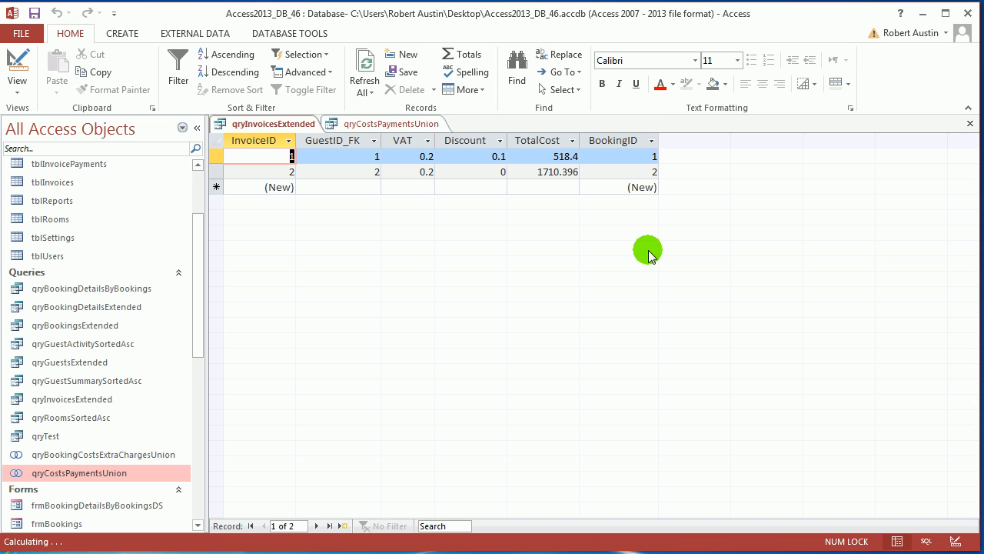
click(561, 156)
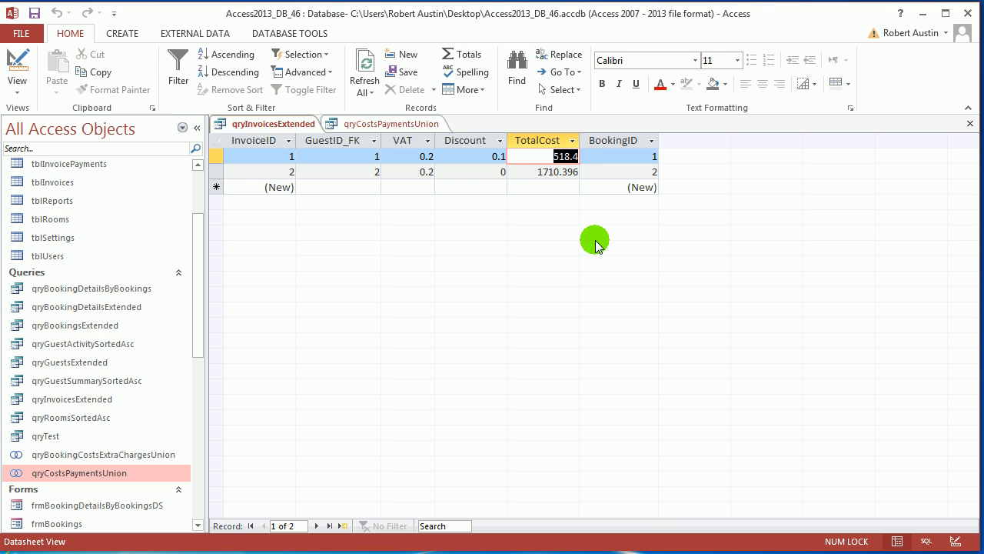
- Wrap the whole TotalCost expression in CCur( ) to convert it to currency, accept it, and run and save qryInvoicesExtended
right_click(269, 124)
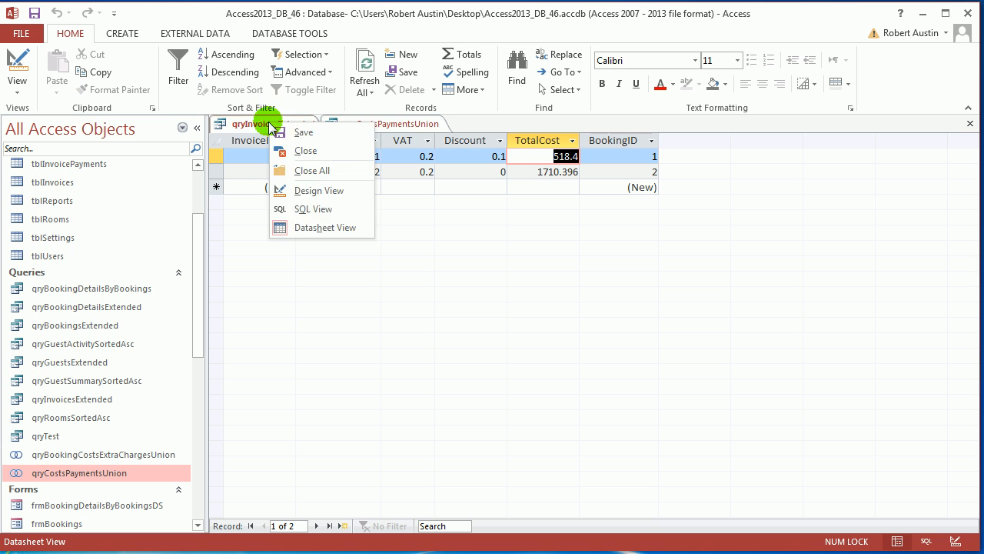
click(319, 192)
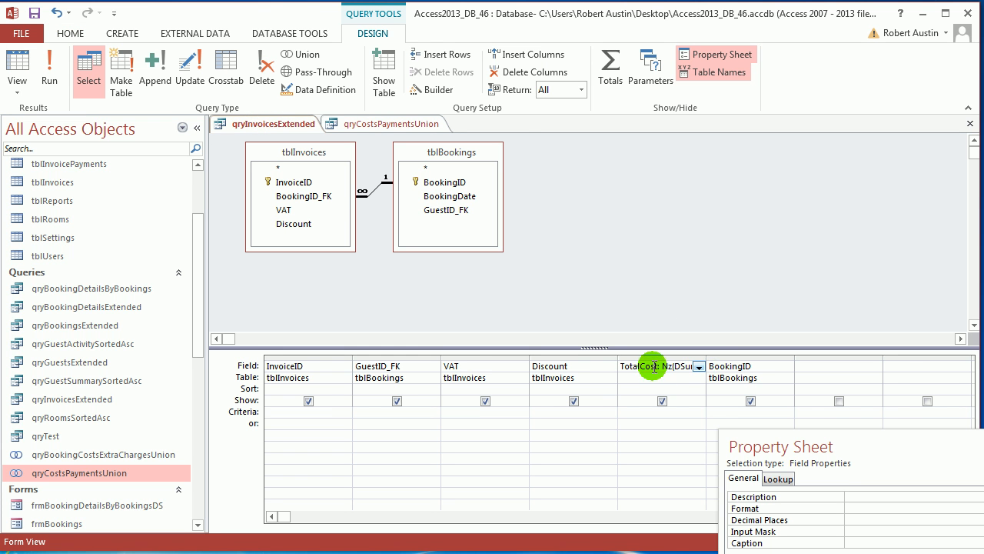
click(652, 366)
click(432, 89)
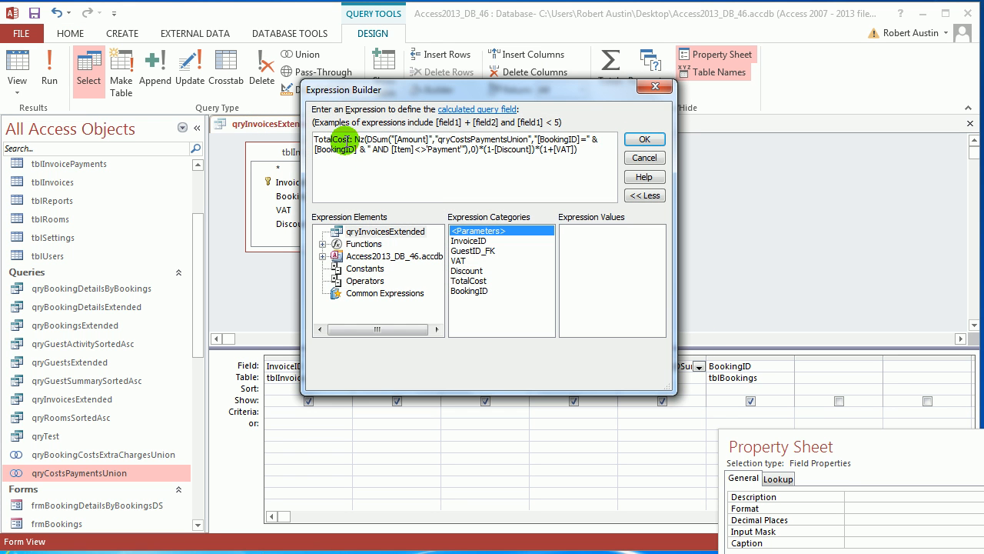
text(ccur()
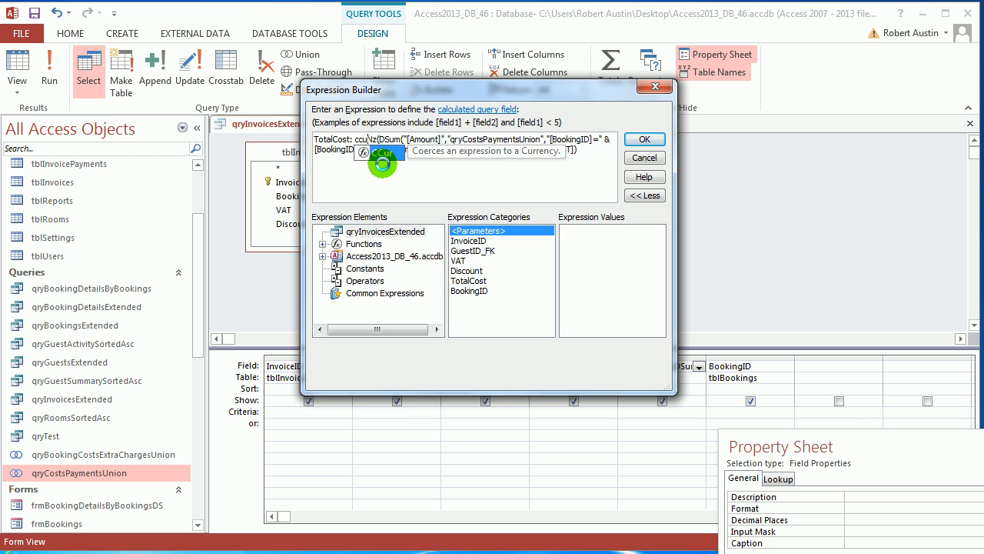
click(588, 154)
text())
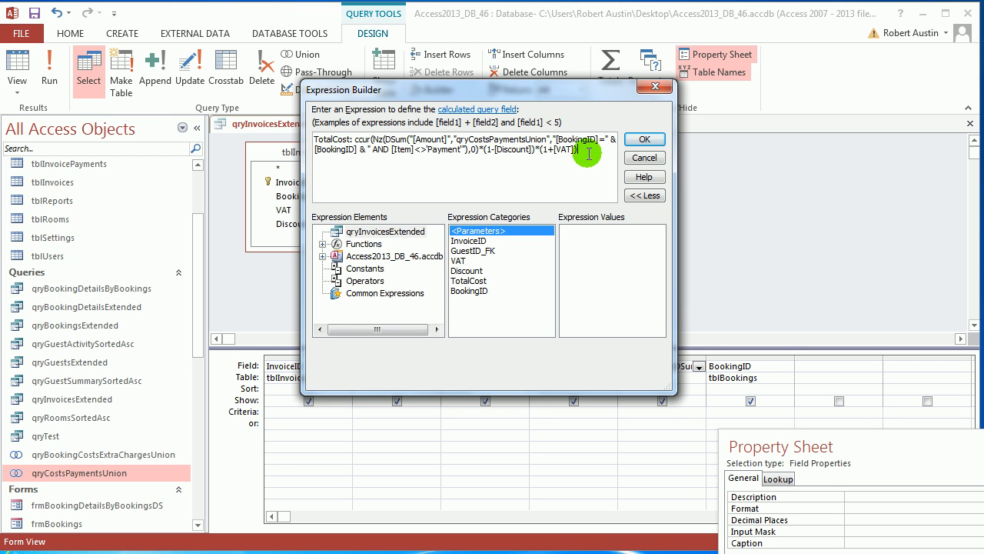
click(644, 140)
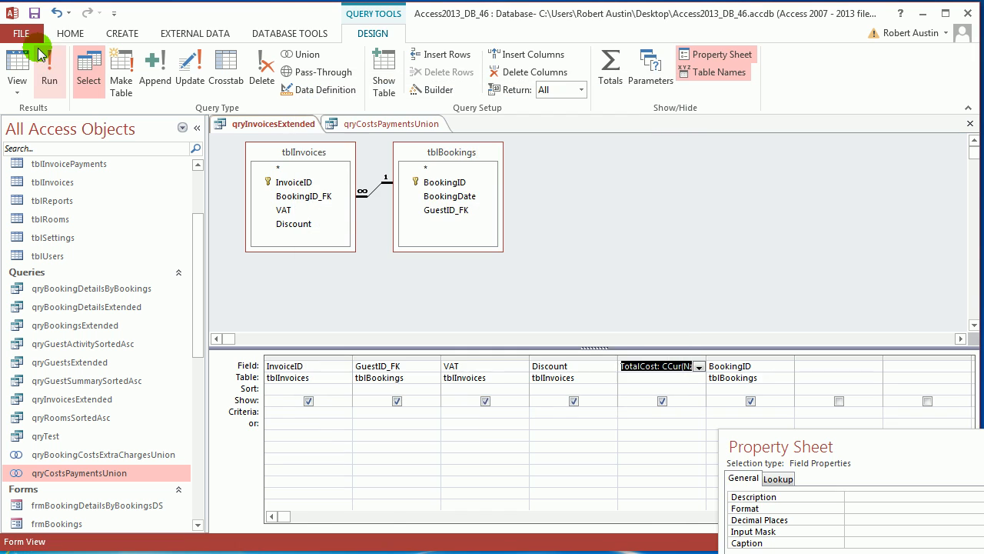
click(46, 60)
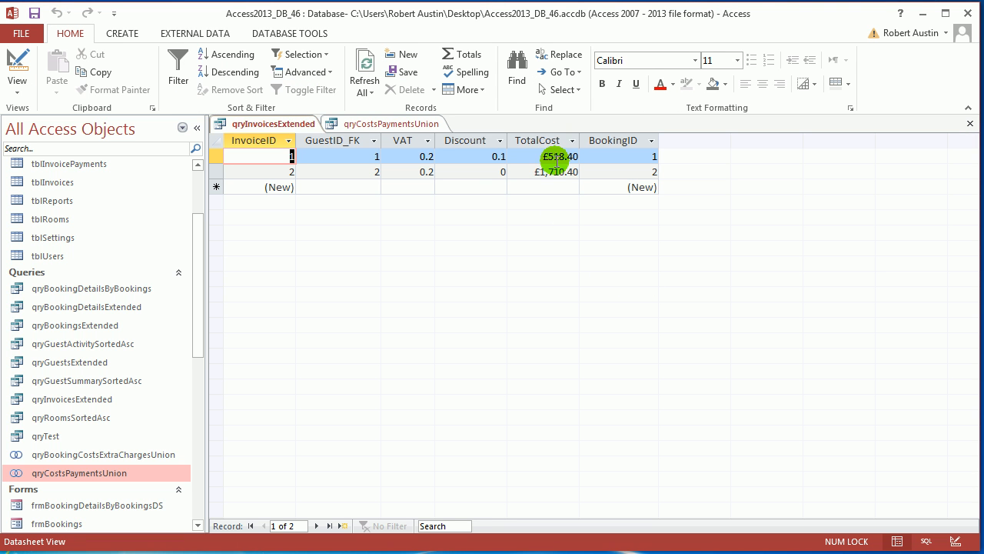
right_click(261, 123)
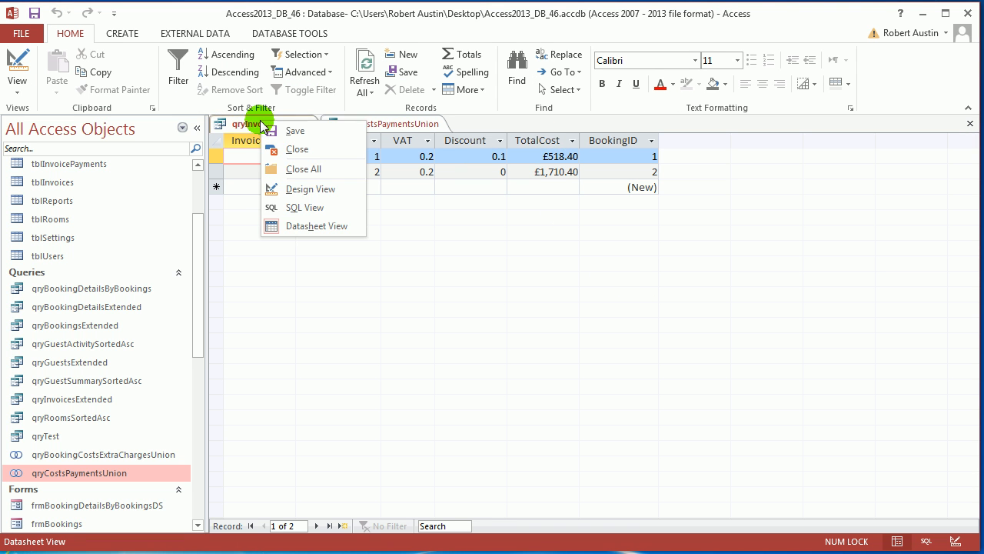
click(277, 131)
- Insert a new column before BookingID in the qryInvoicesExtended design and define it as TotalPayments: ""
right_click(268, 123)
click(311, 189)
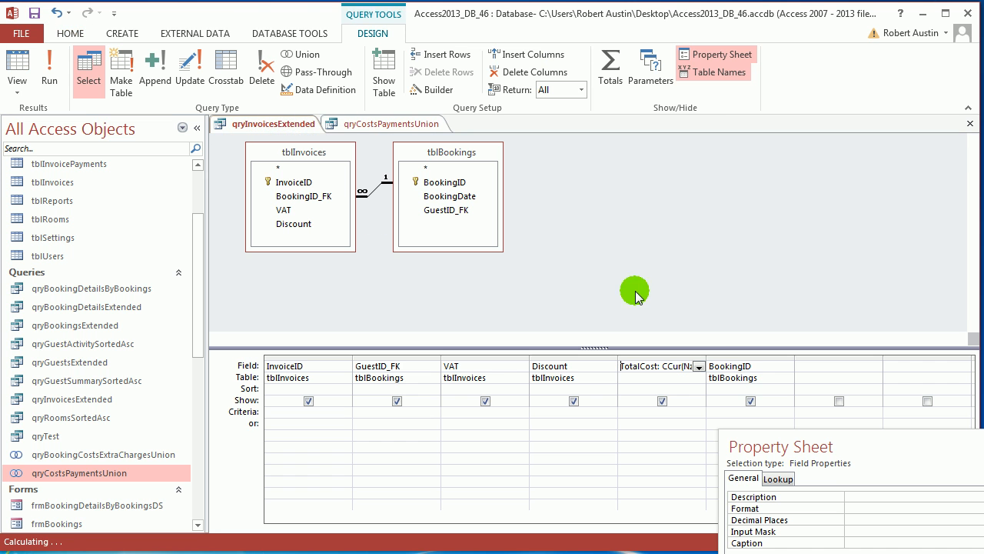
click(738, 357)
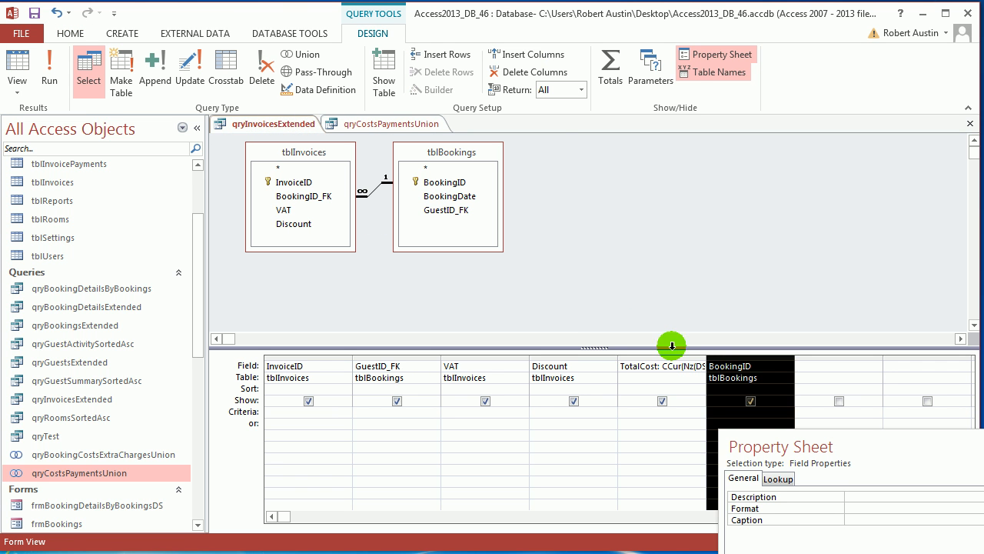
click(526, 54)
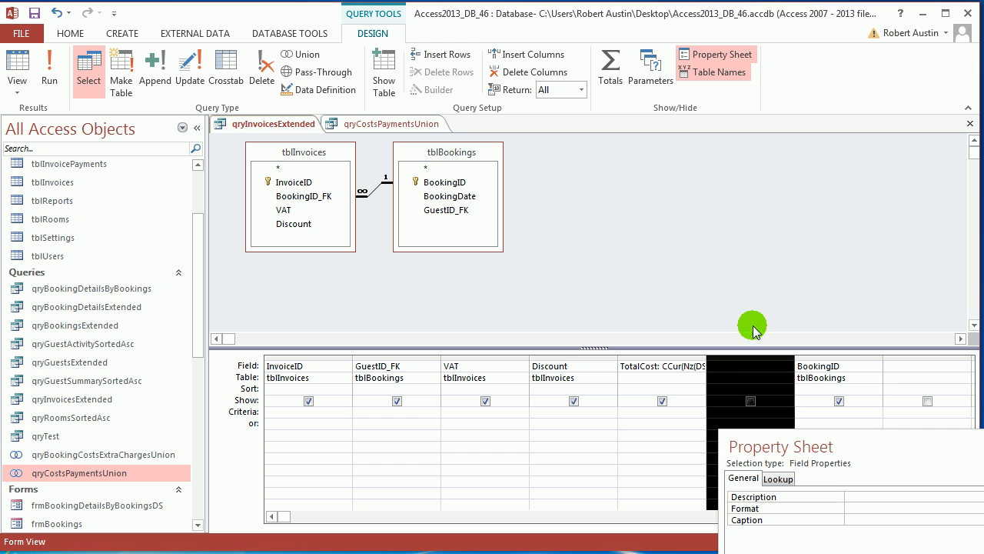
click(733, 367)
click(431, 90)
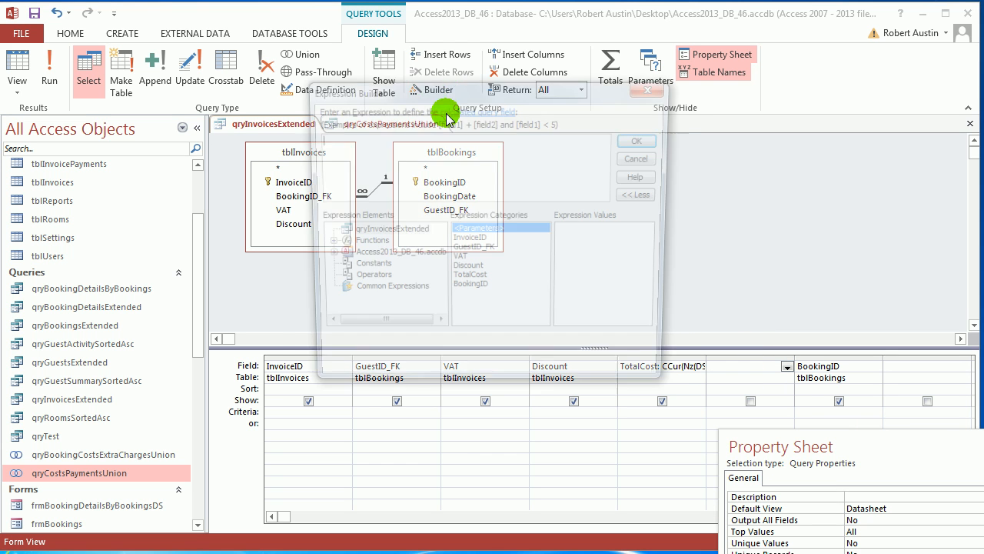
text(Total)
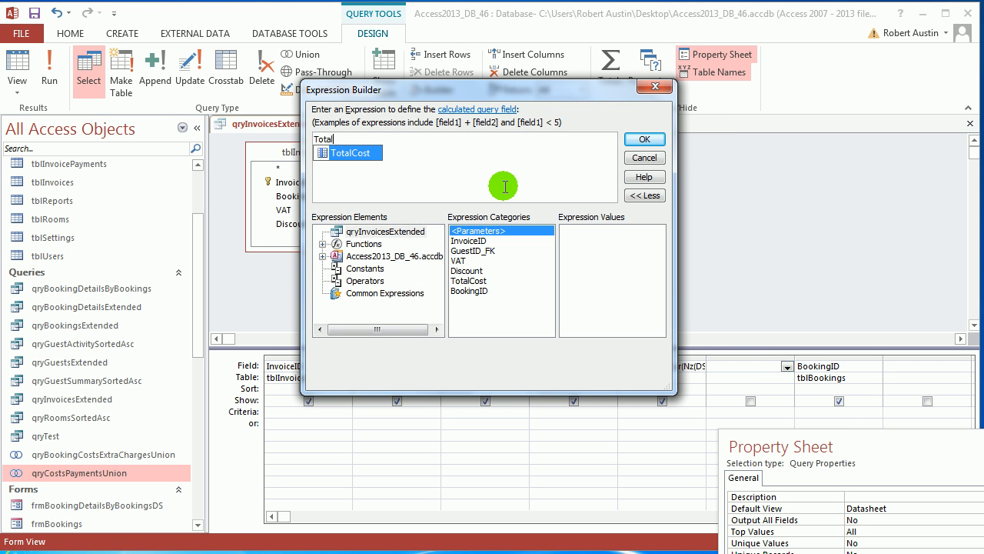
text(Payments:)
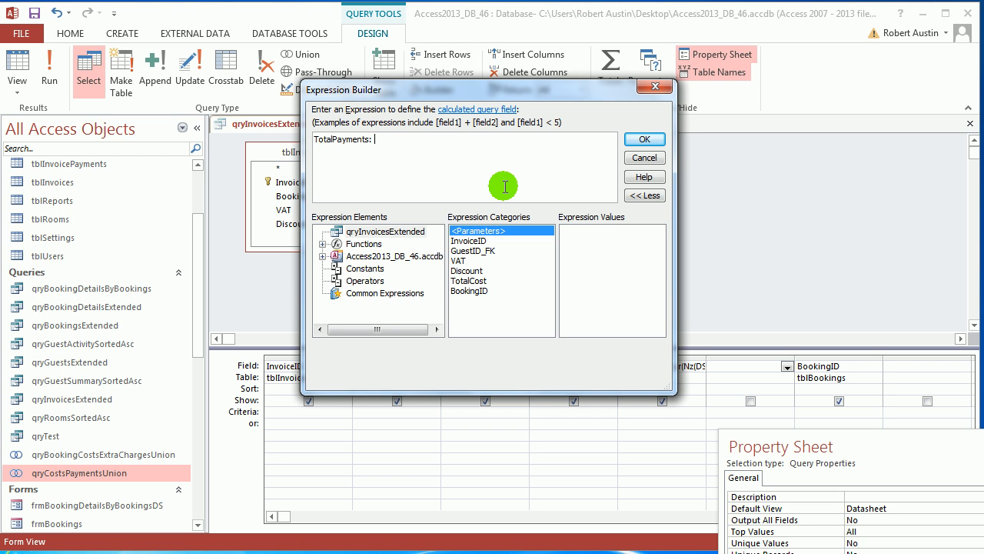
text( "")
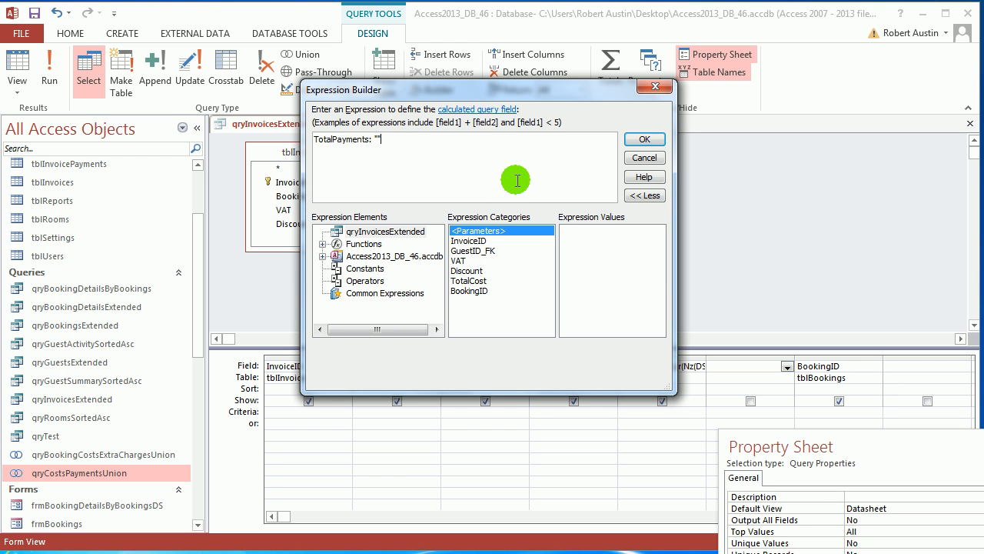
click(644, 139)
- Copy the Nz(DSum(...),0) part of the TotalCost expression and paste it into the TotalPayments expression in place of the empty string
click(661, 366)
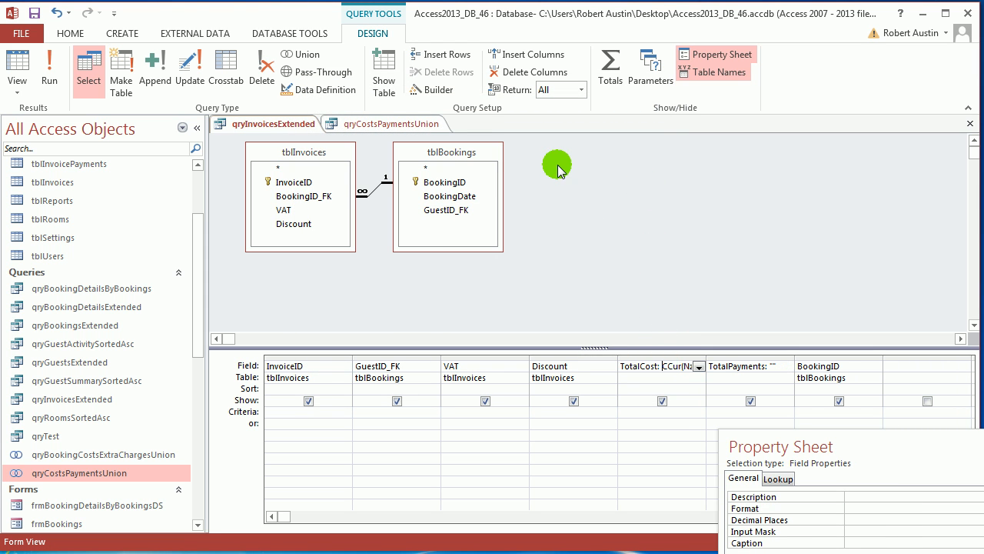
click(425, 89)
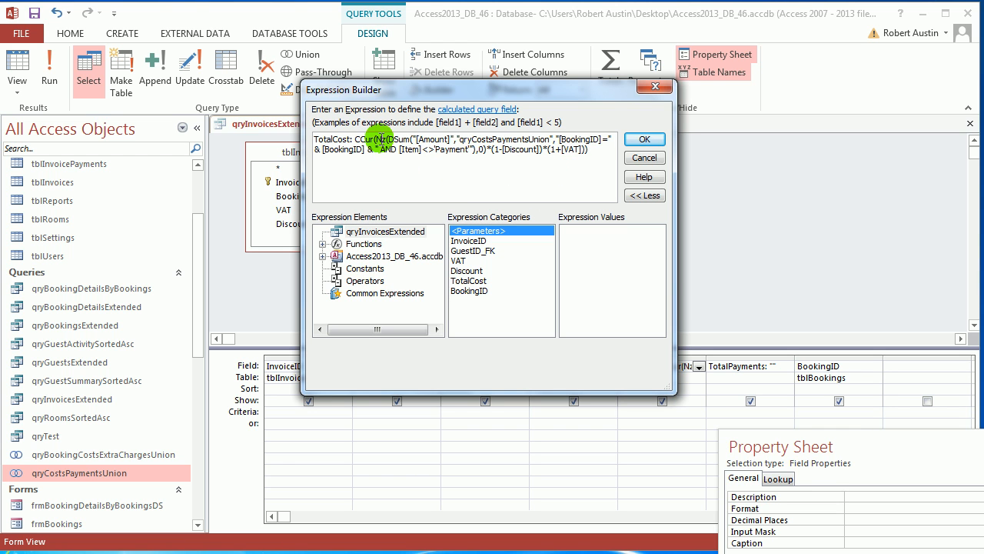
drag(376, 139, 487, 150)
key(ctrl+c)
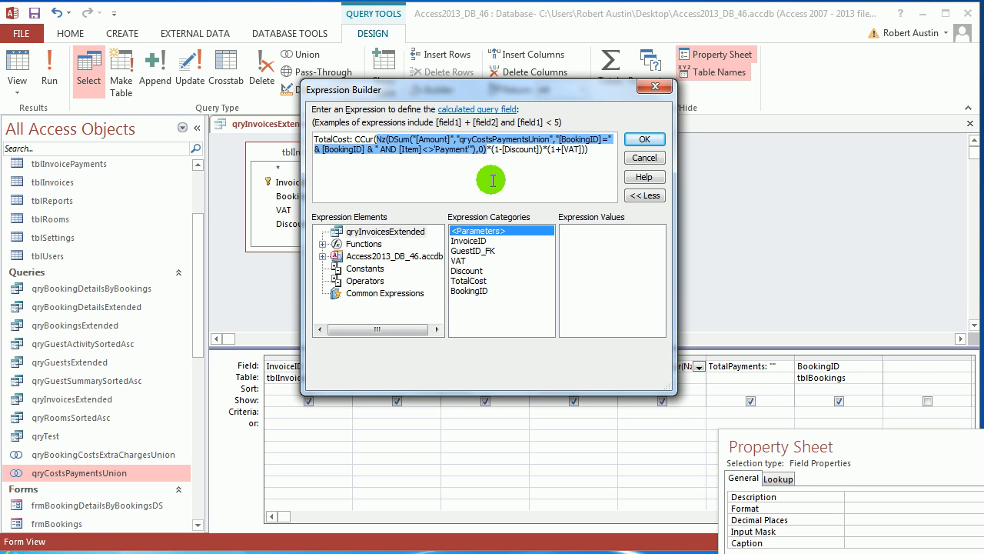
click(644, 158)
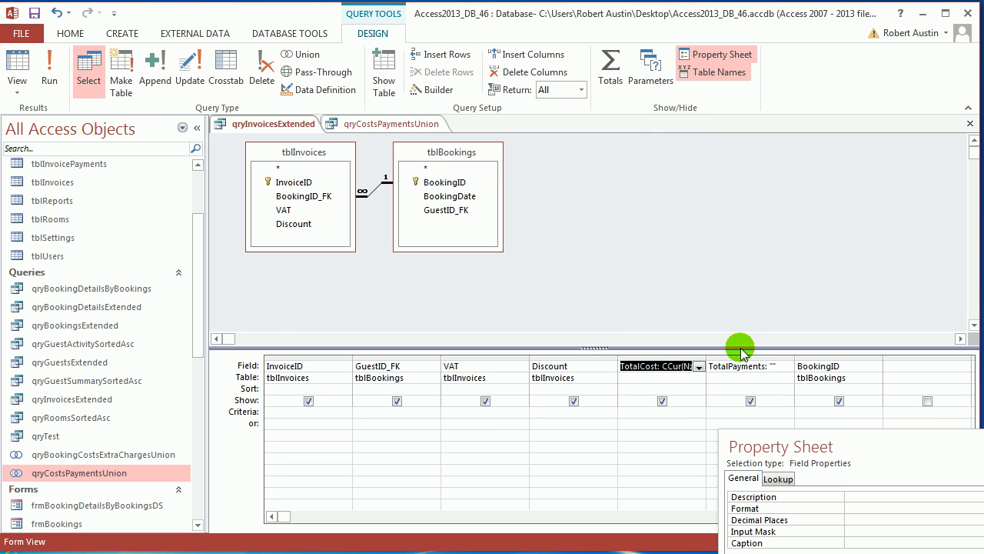
click(742, 365)
click(435, 89)
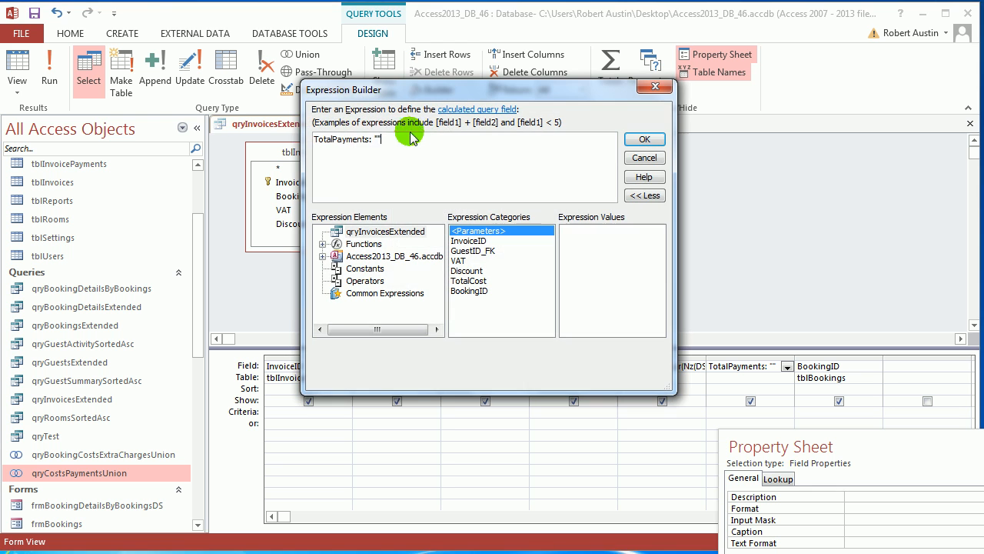
key(ctrl+v)
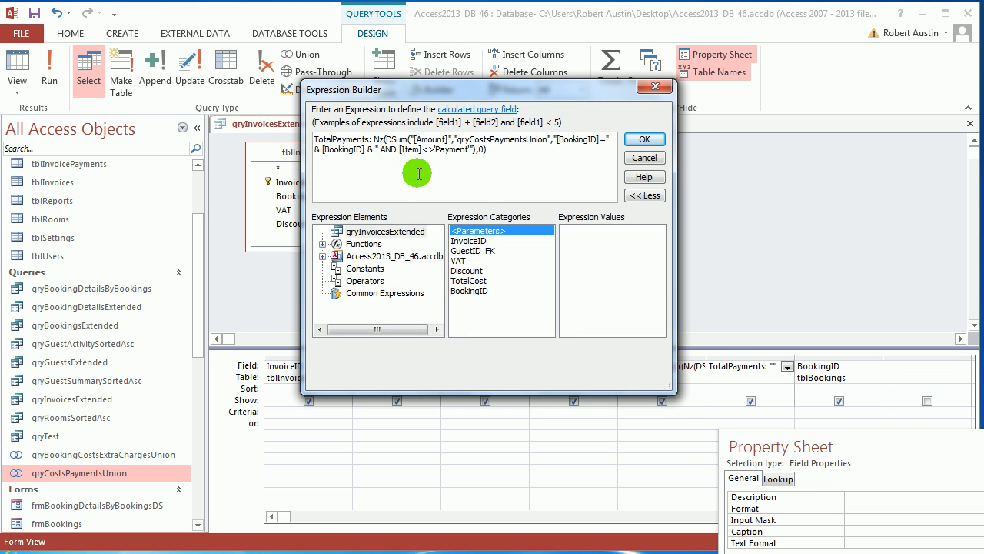
- Change the TotalPayments criterion from <> to = so it reads [Item]='Payment', and accept the expression
click(434, 149)
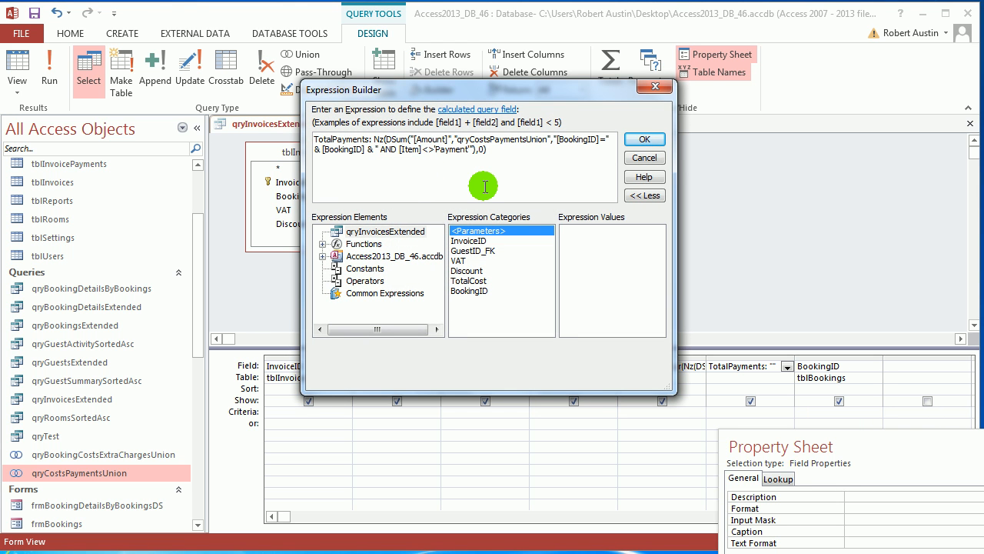
key(BackSpace)
key(BackSpace)
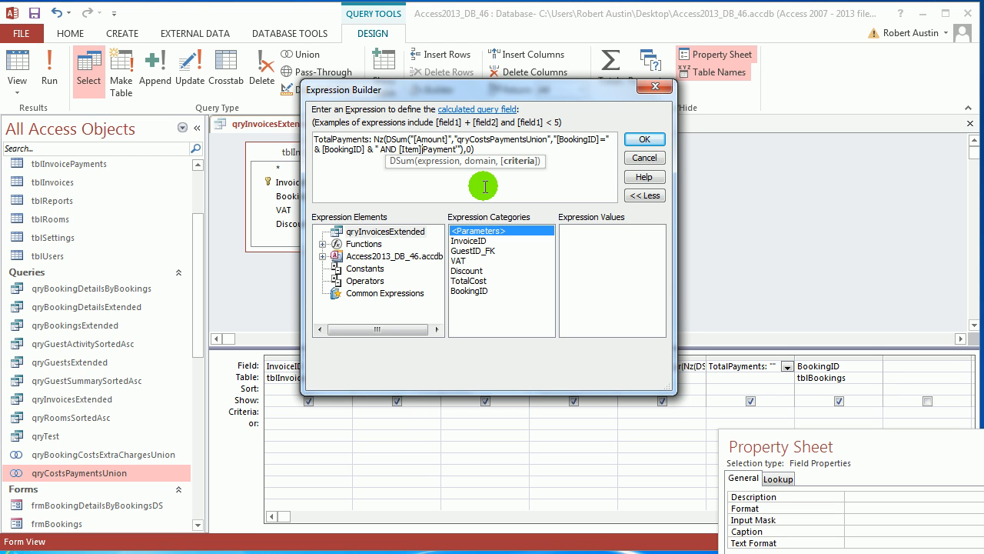
text(=)
click(461, 188)
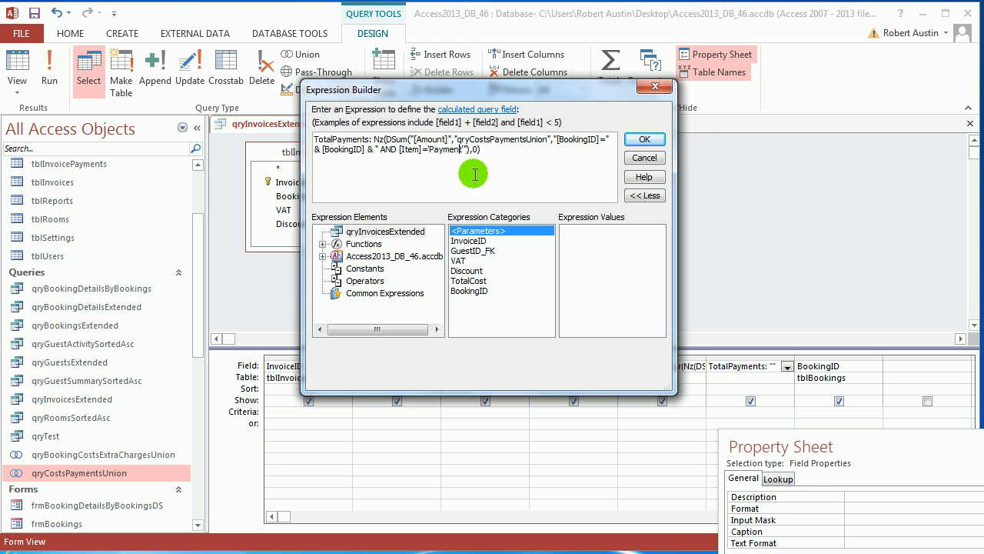
click(644, 139)
- Run qryCostsPaymentsUnion and examine its Amount column and the Payment rows
click(406, 123)
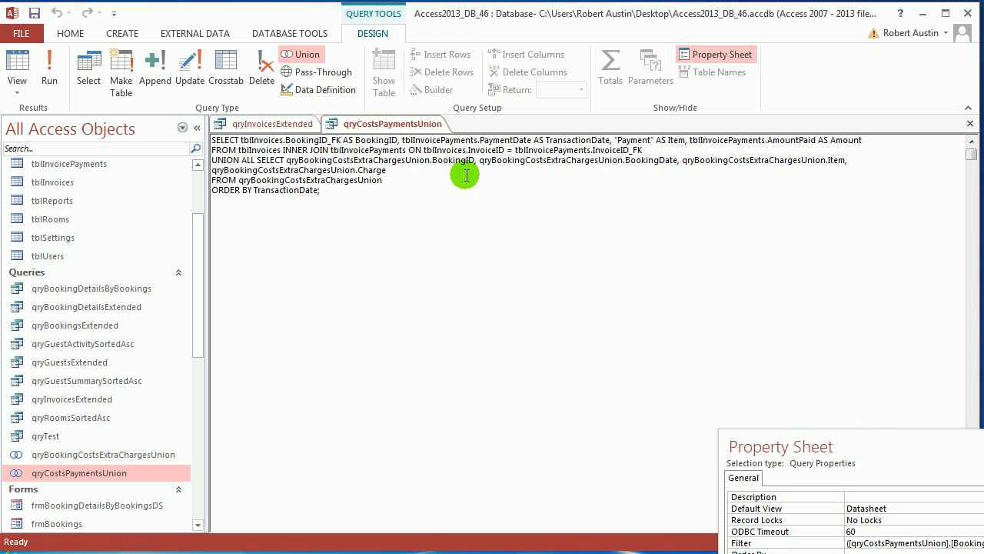
click(49, 75)
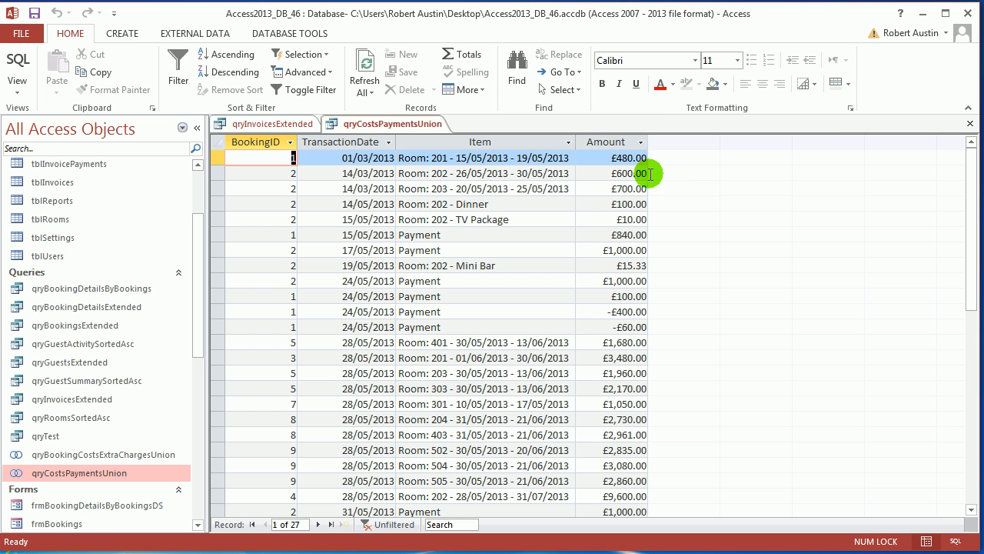
click(633, 142)
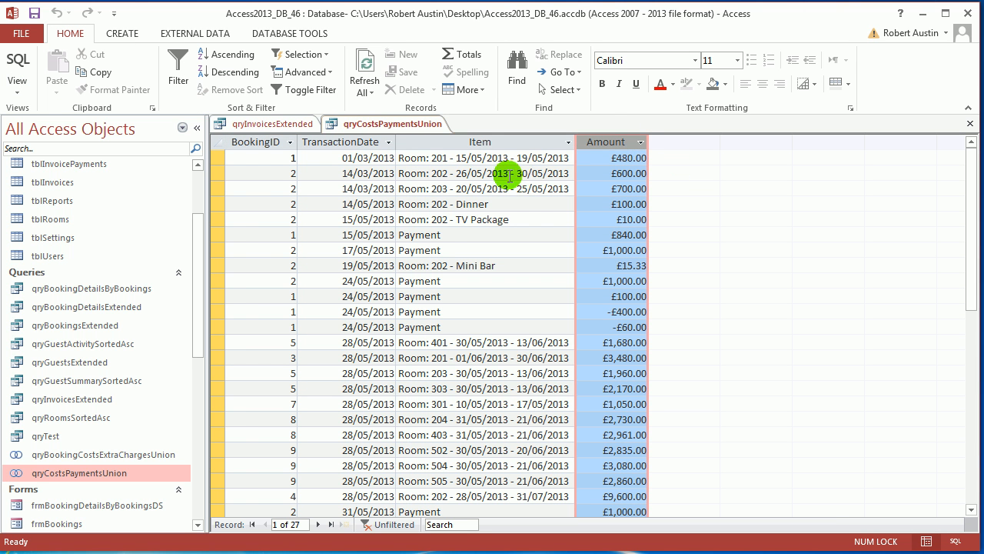
drag(219, 235, 216, 247)
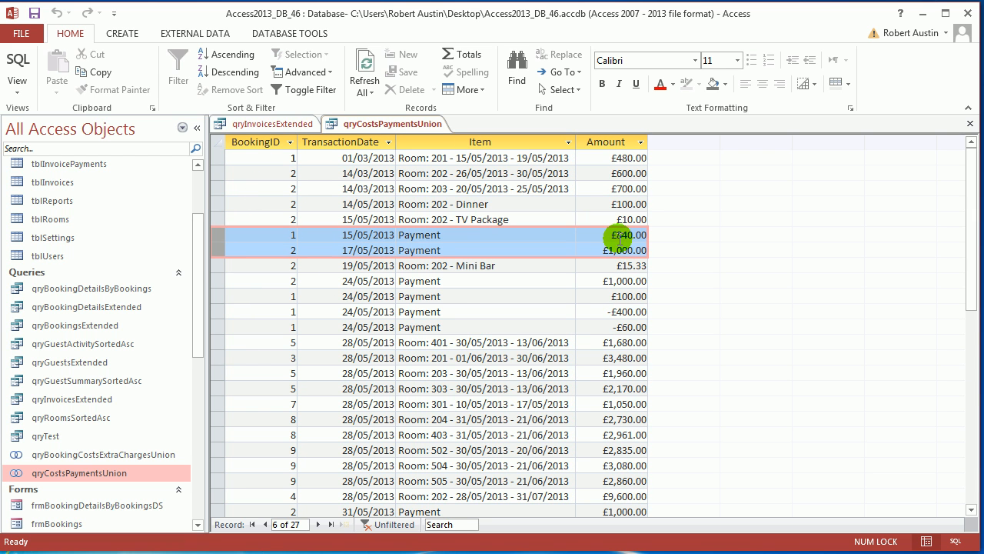
- Run qryInvoicesExtended and fit the width of the TotalPayments column to its heading
click(231, 123)
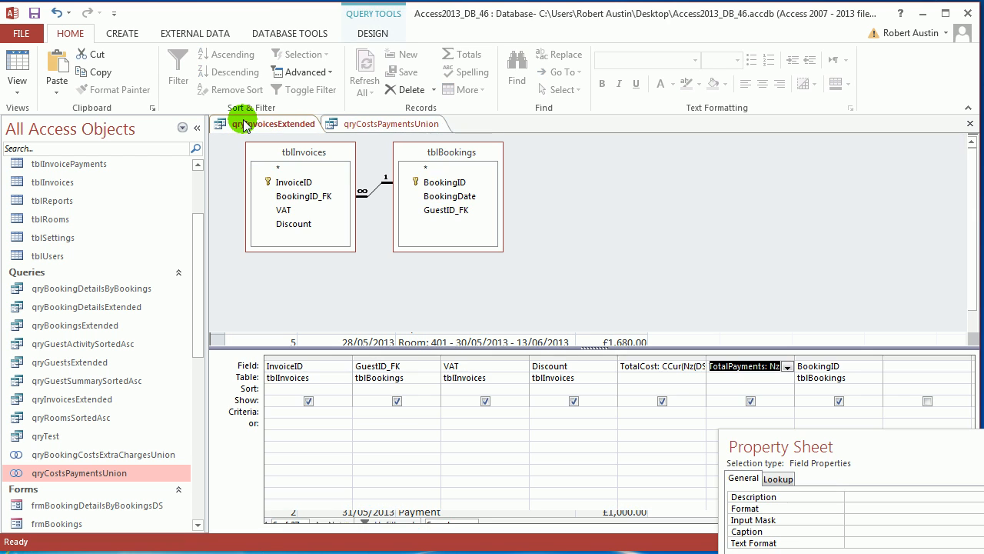
click(31, 69)
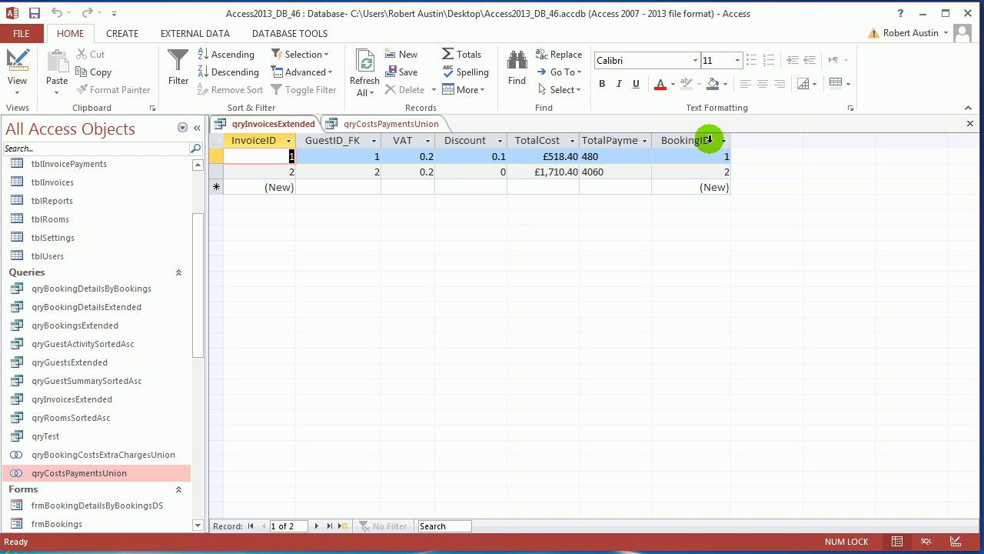
double_click(652, 140)
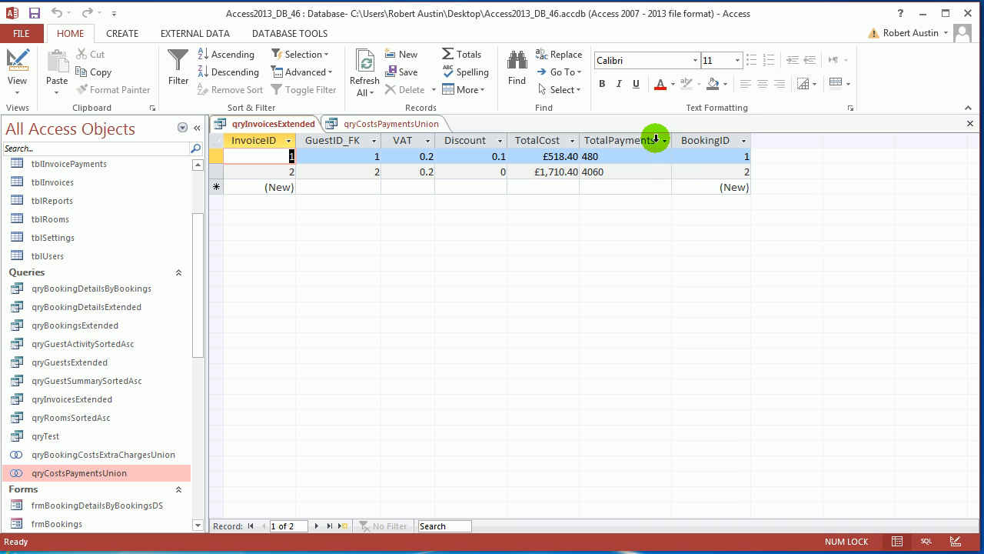
click(225, 155)
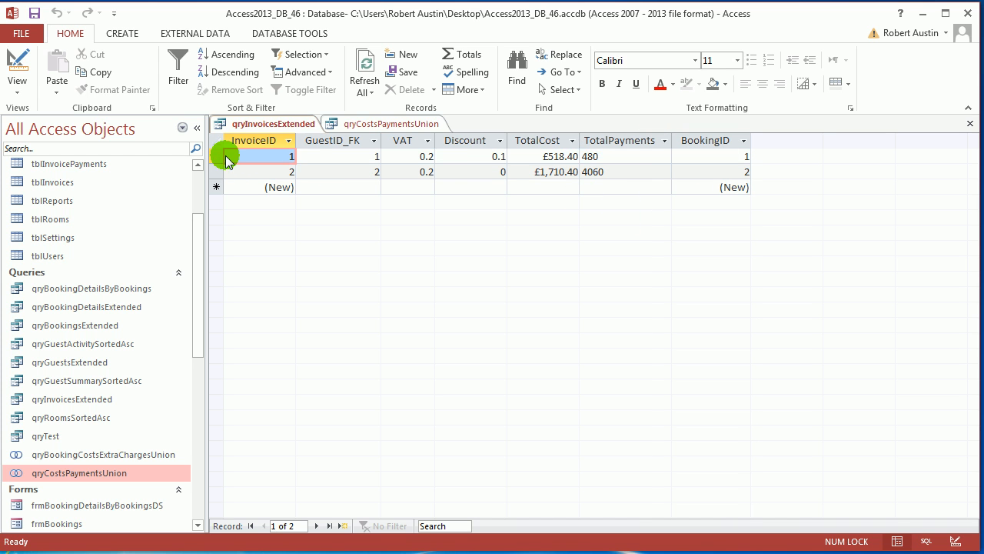
- Wrap the TotalPayments expression in CCur( ) in the query design, accept it and run qryInvoicesExtended
right_click(253, 125)
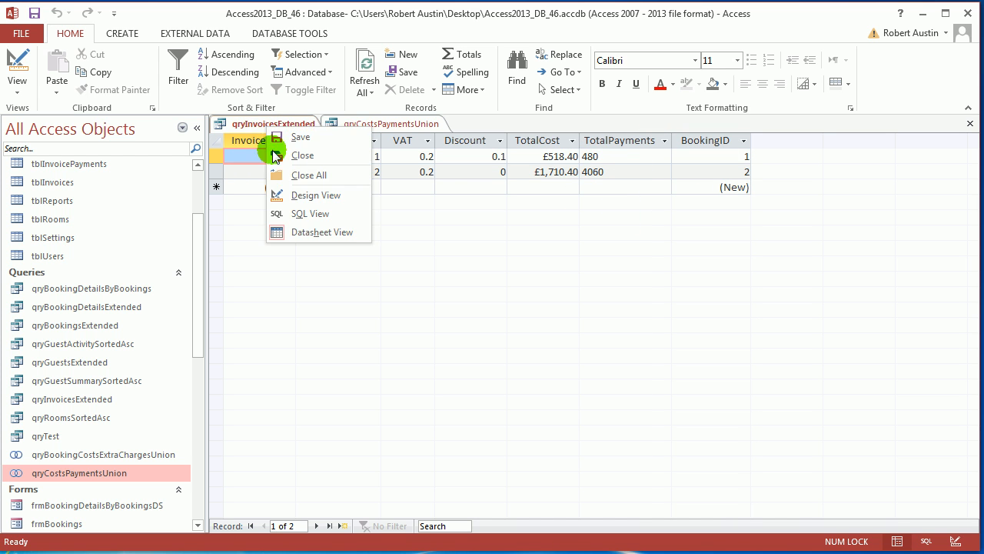
click(281, 193)
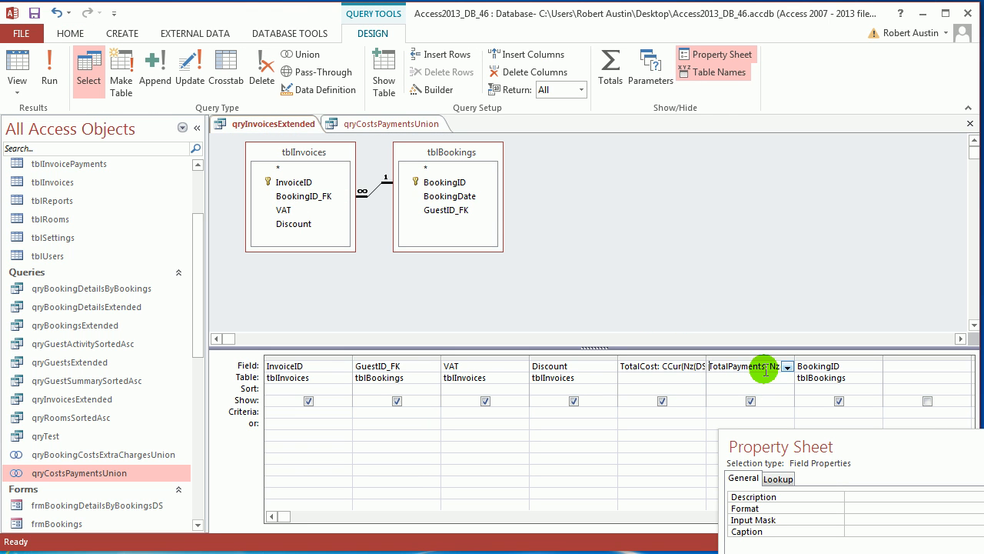
click(432, 89)
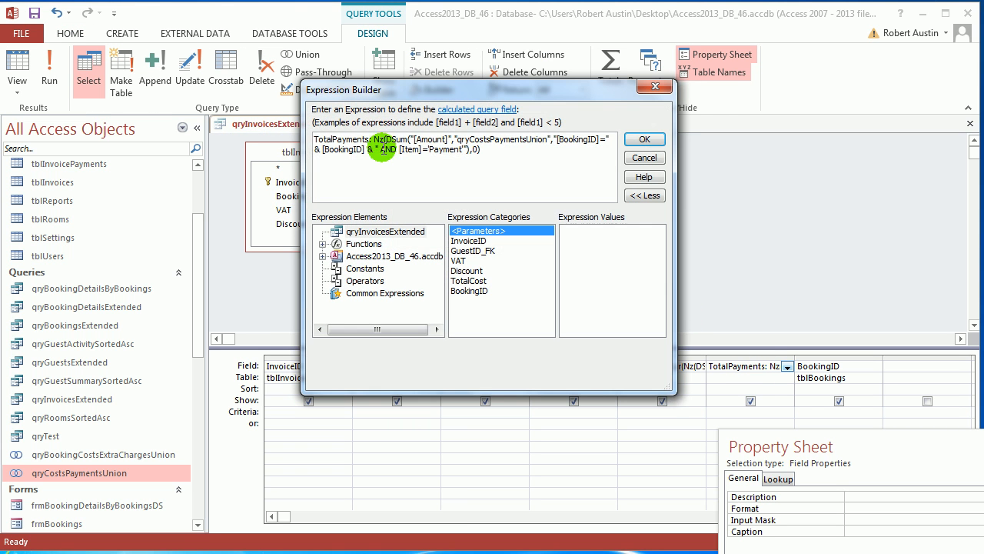
click(375, 141)
text(ccur()
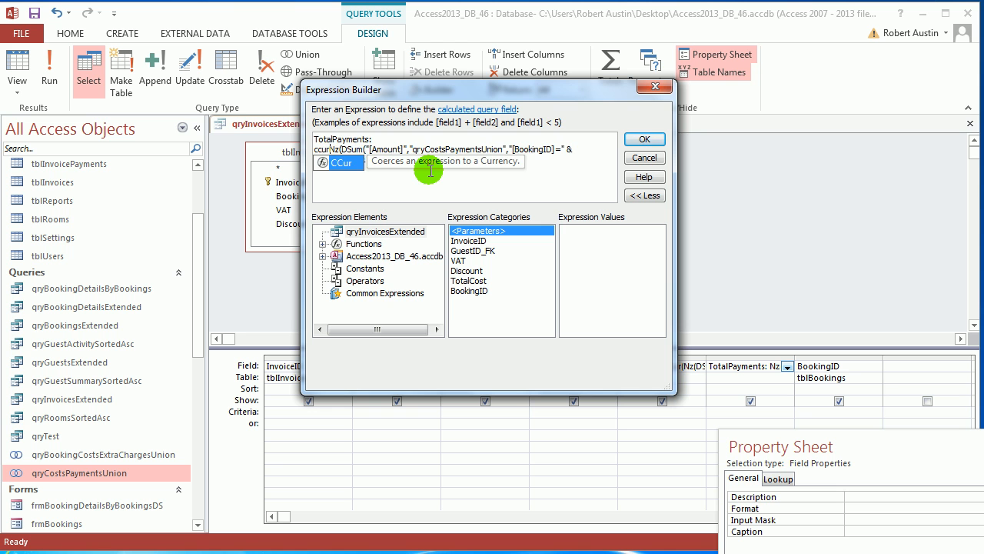
click(496, 162)
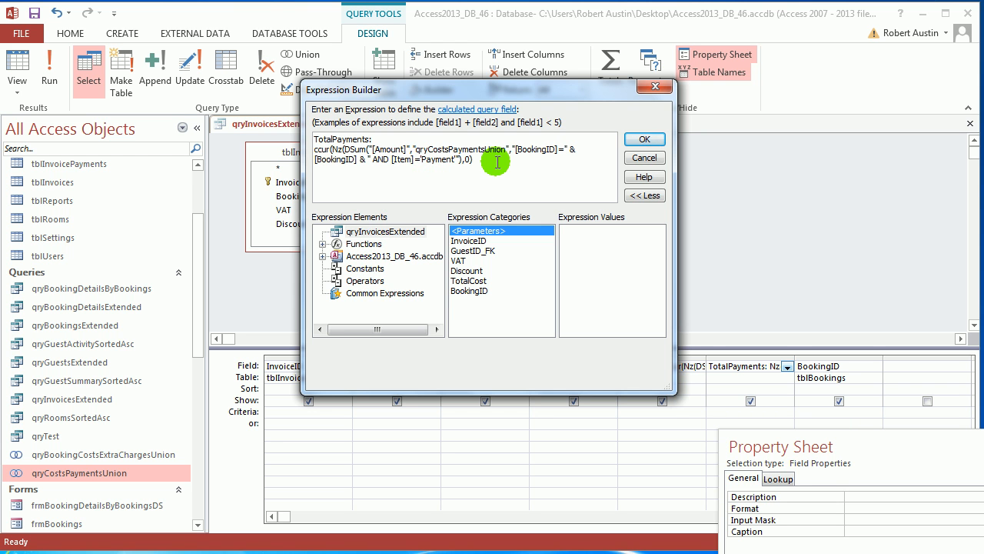
text())
click(643, 139)
click(51, 68)
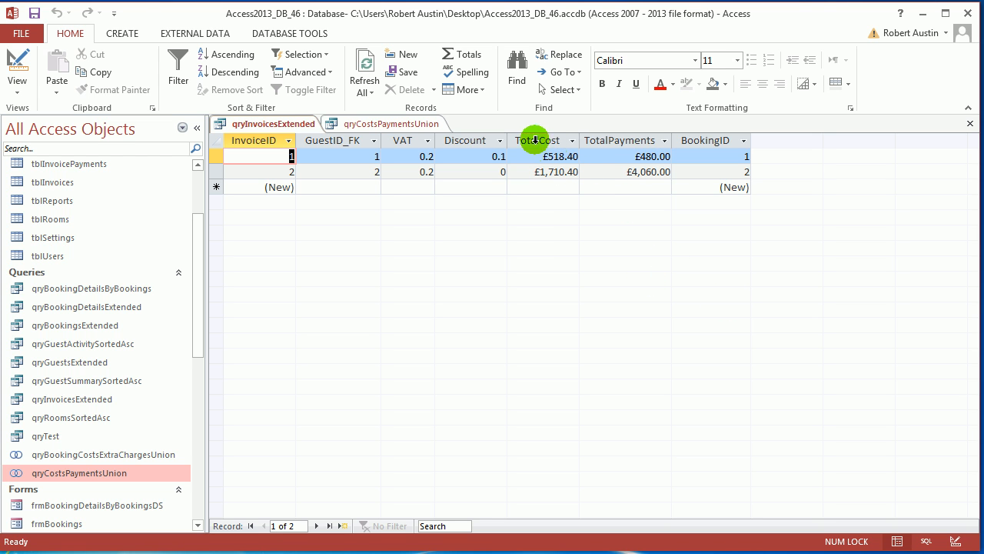
- Examine the TotalPayments column, the second invoice's record, and the Discount and VAT columns in the query results
click(649, 140)
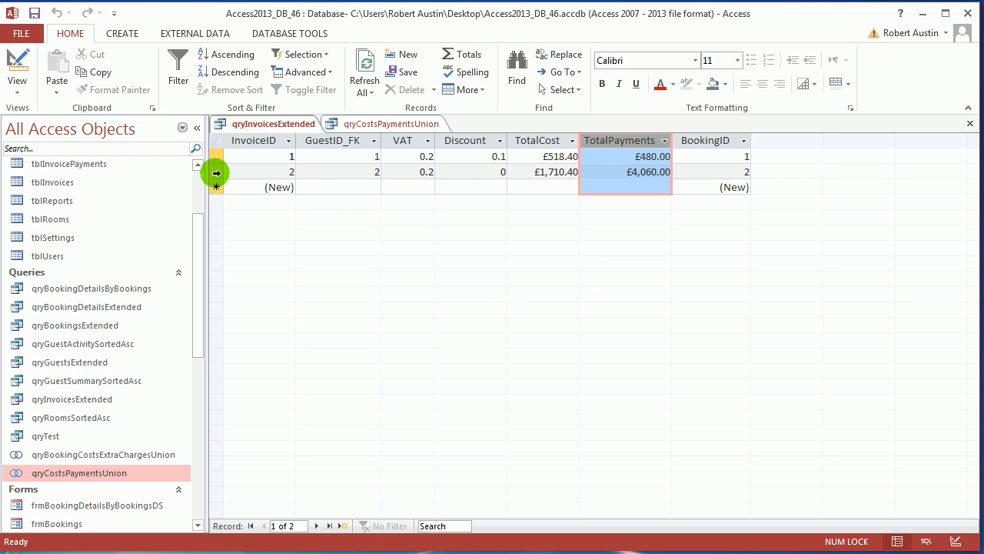
click(216, 172)
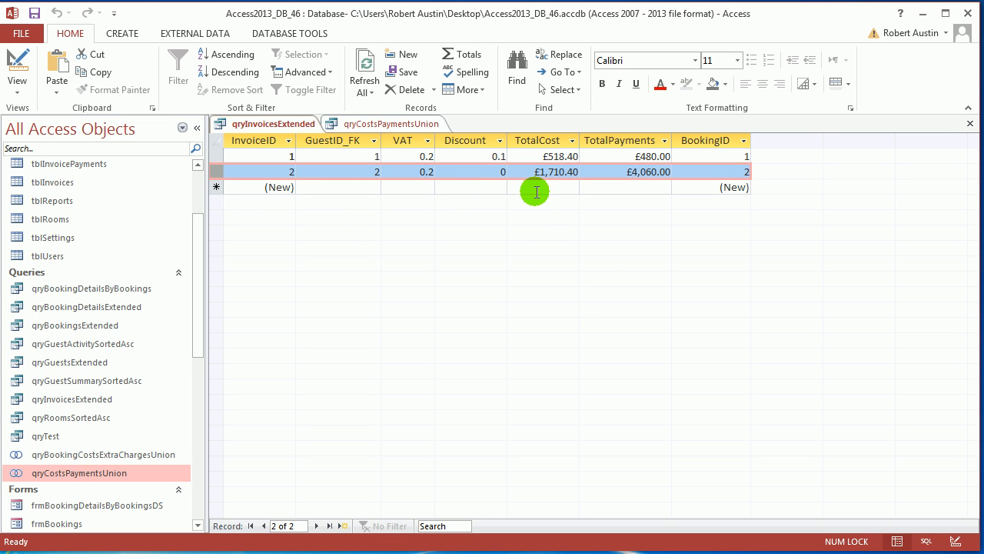
click(624, 172)
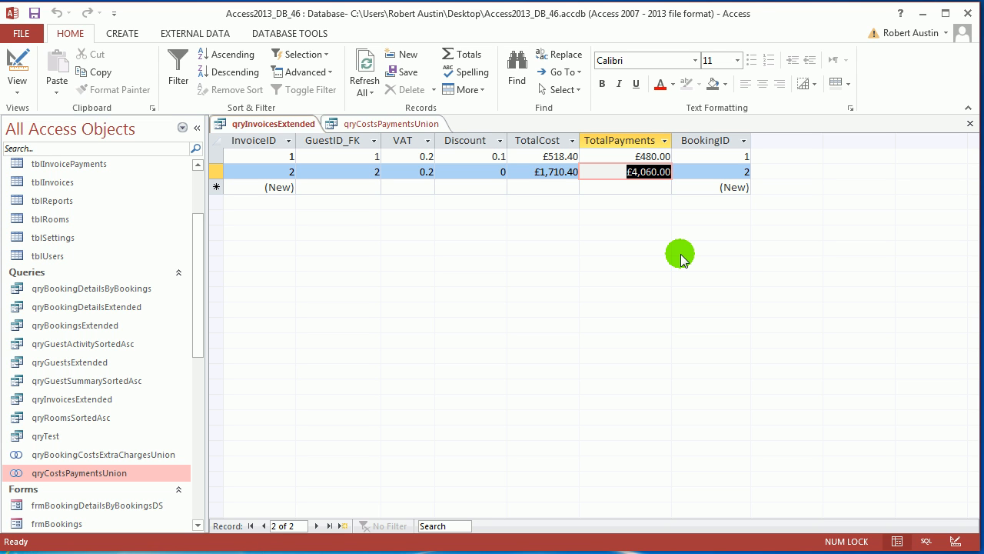
click(478, 140)
click(409, 141)
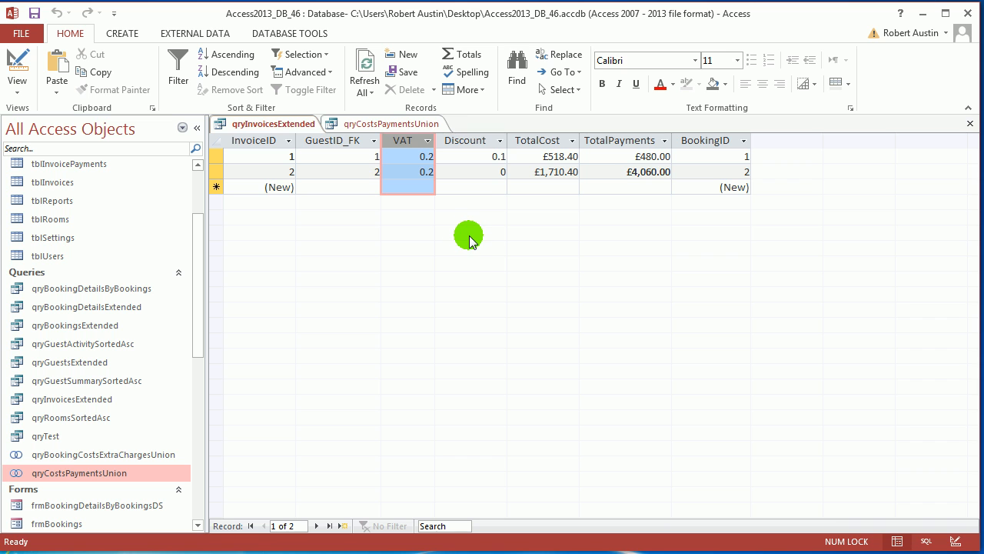
click(466, 140)
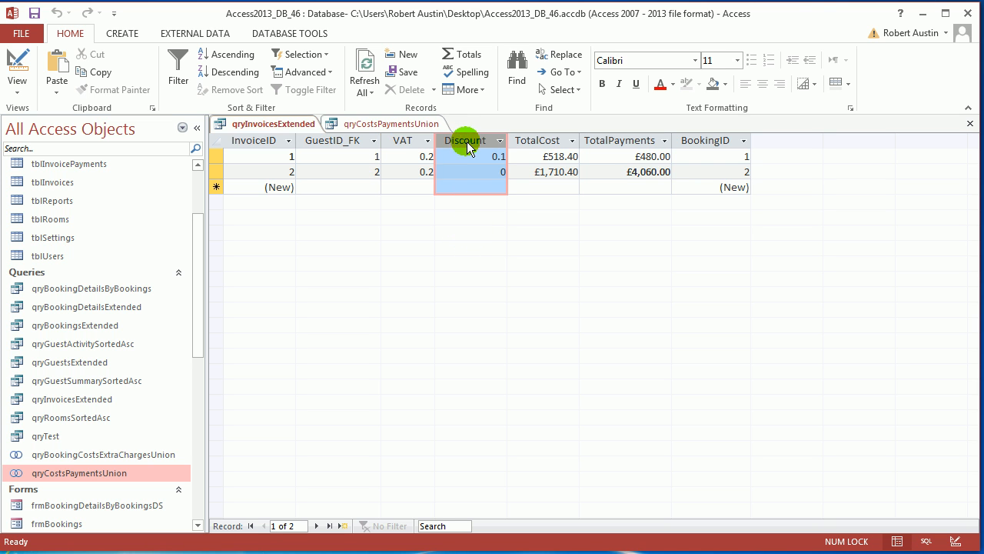
click(398, 140)
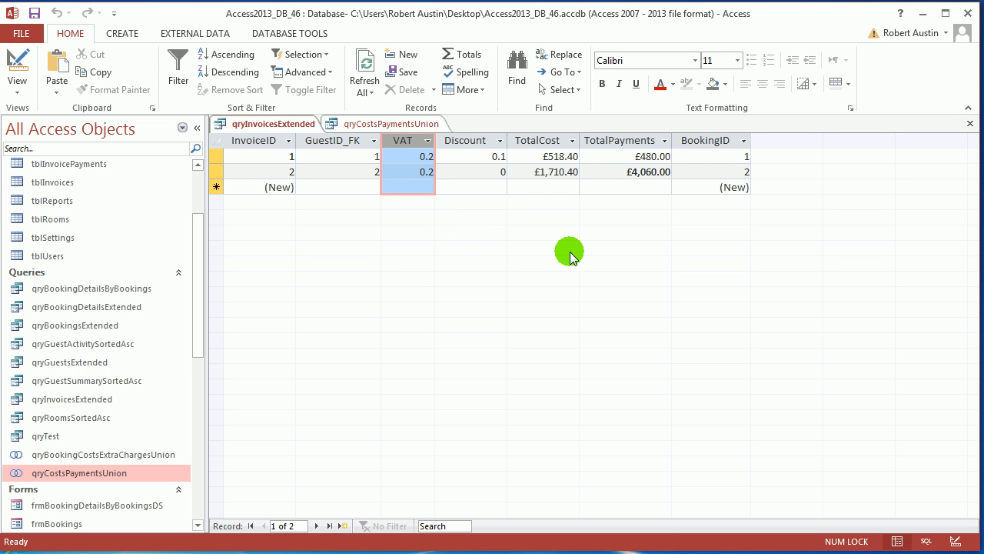